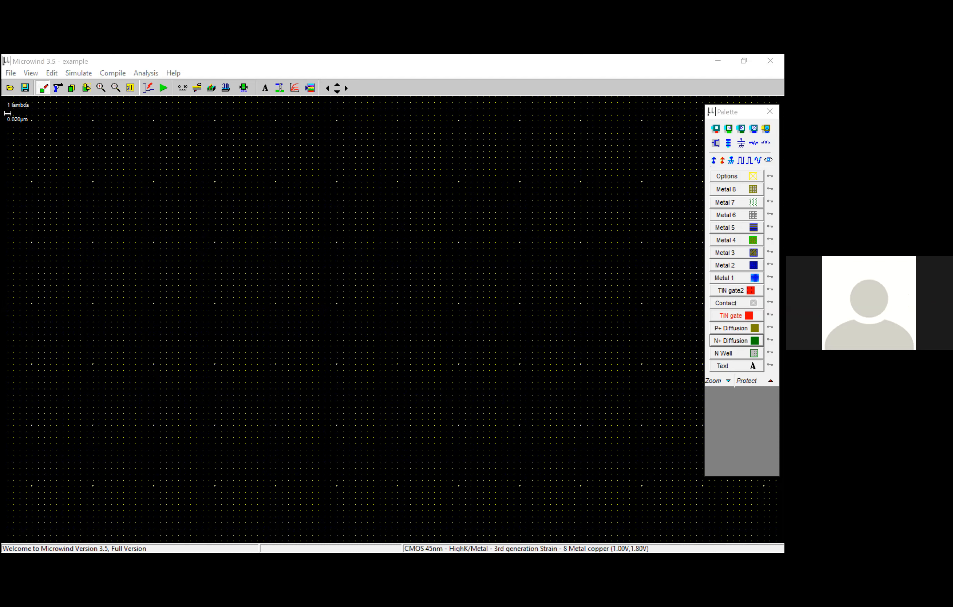
Move the layer palette inward over the layout area
left_click_drag(560, 105, 560, 105)
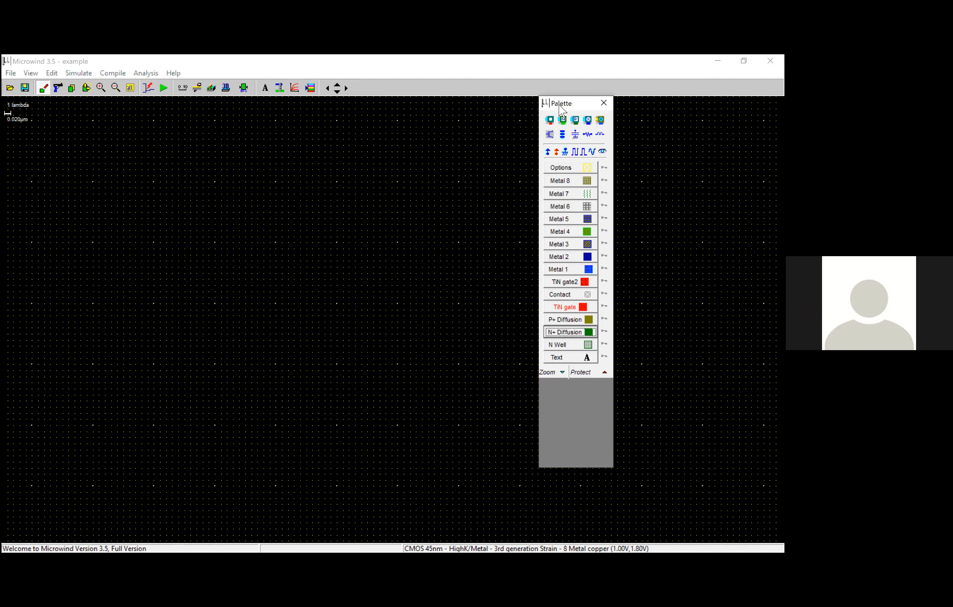
left_click_drag(561, 108, 527, 113)
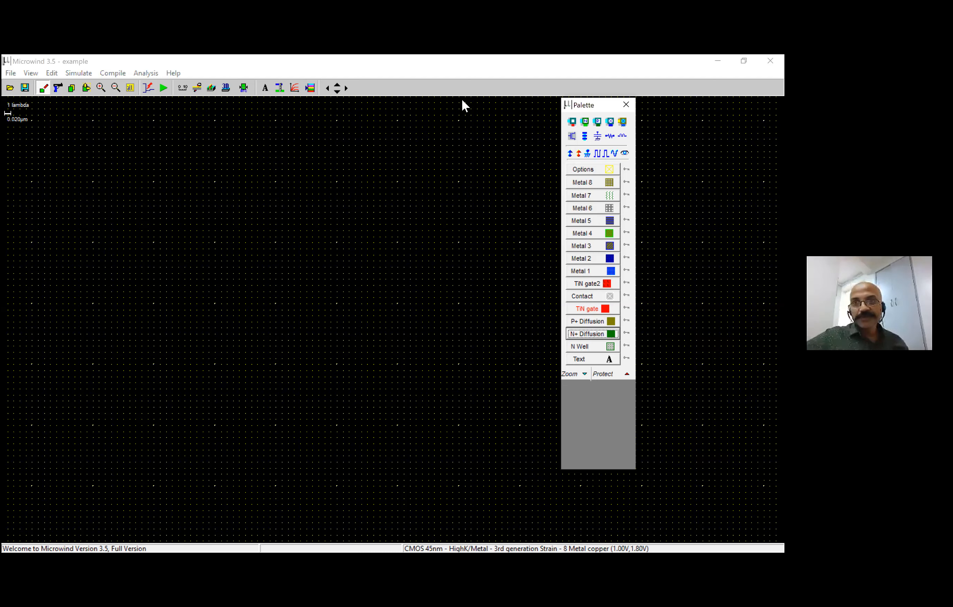
left_click(406, 99)
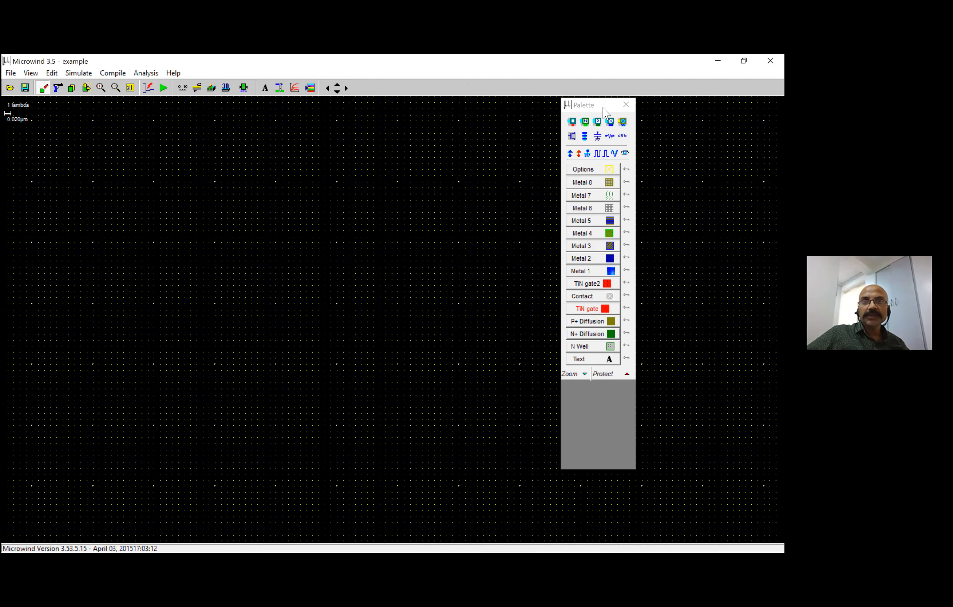
left_click_drag(603, 108, 601, 103)
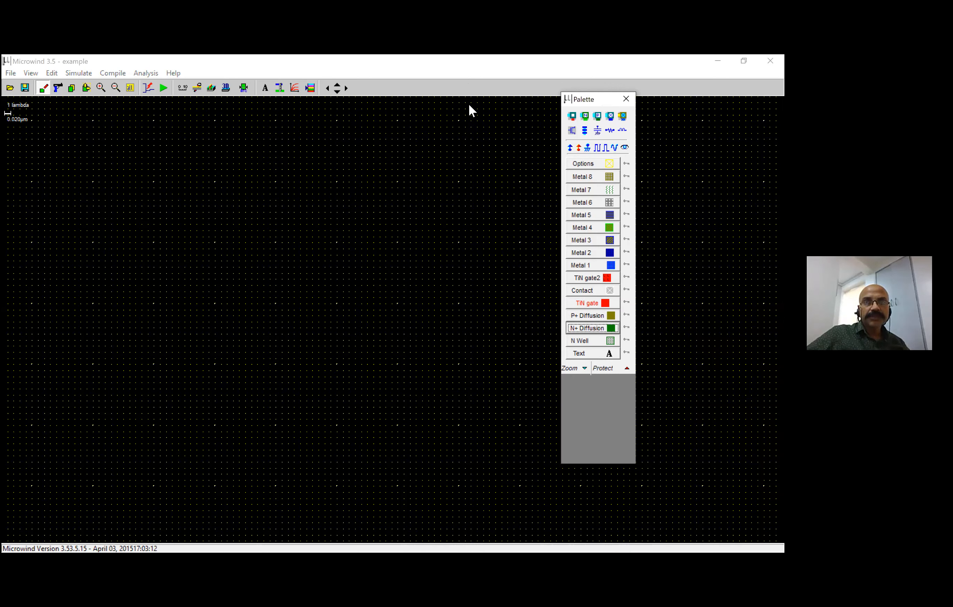
left_click(445, 75)
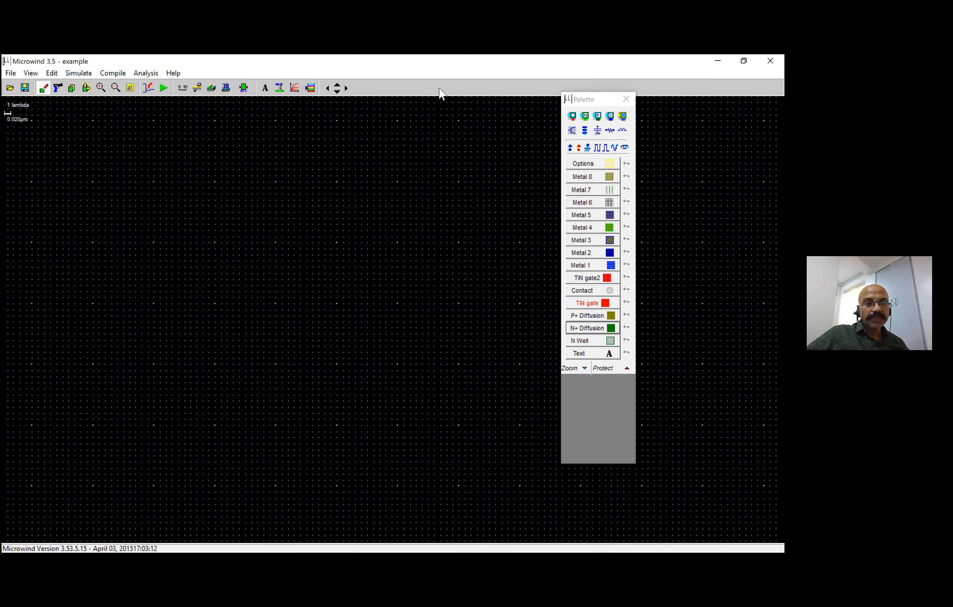
left_click(249, 283)
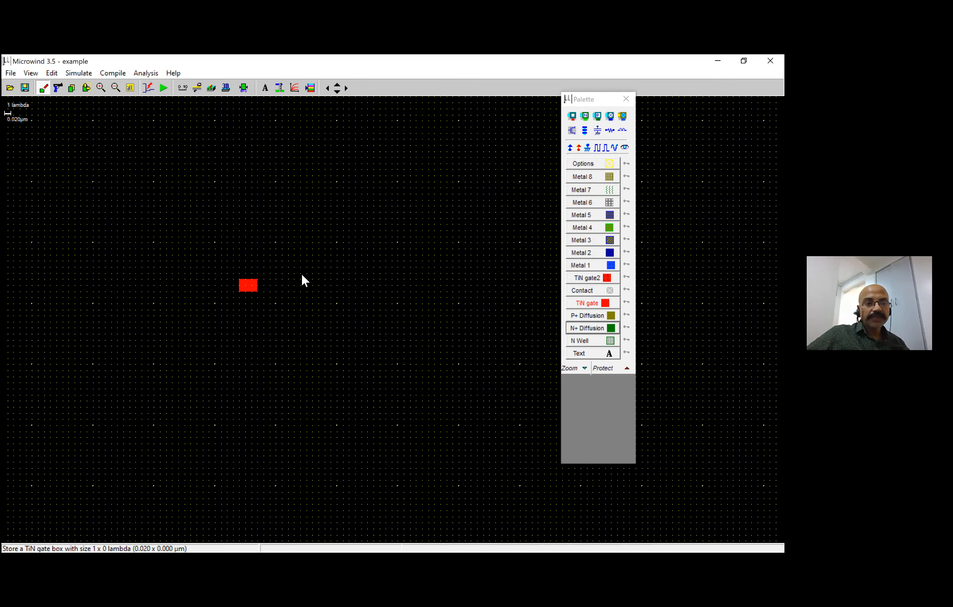
left_click(11, 72)
left_click(24, 86)
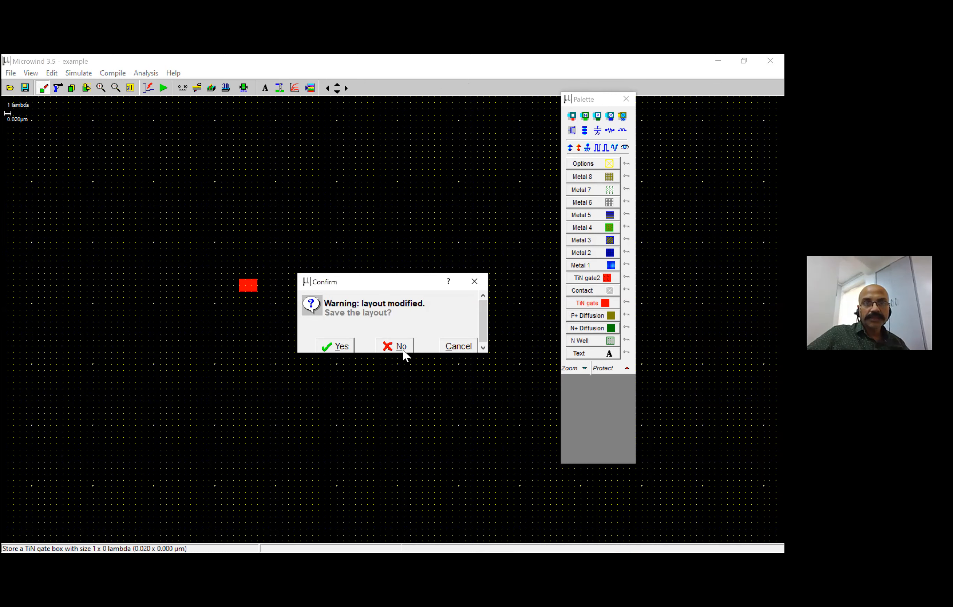
left_click(399, 346)
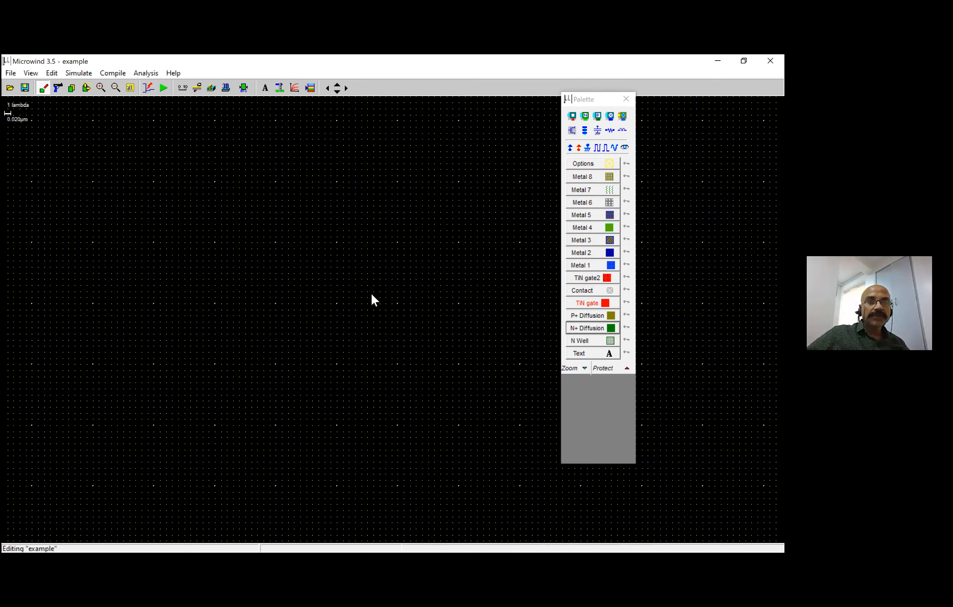
left_click(572, 132)
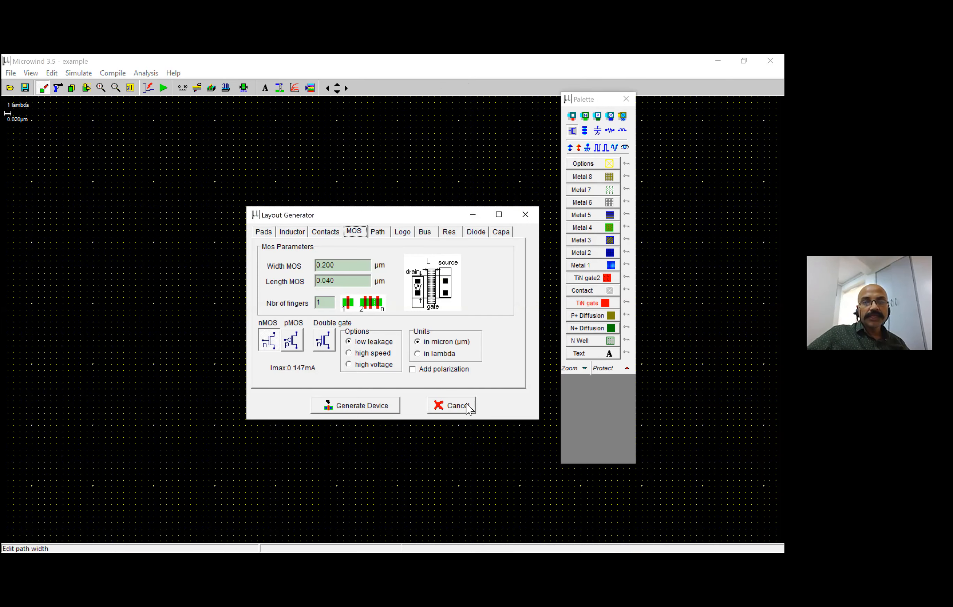
left_click(452, 406)
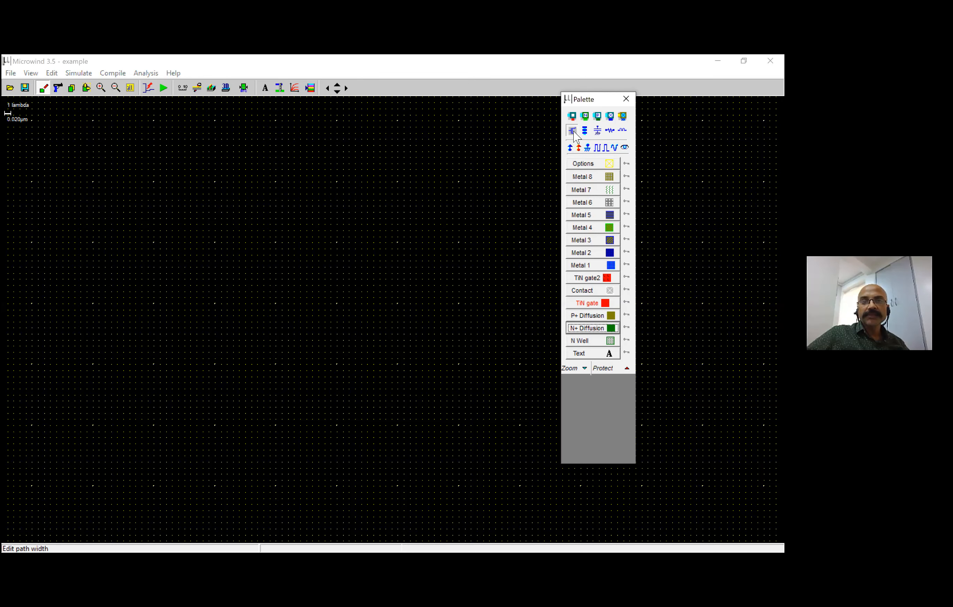
Open the MOS generator for an nMOS device and express its dimensions in lambda
left_click(573, 133)
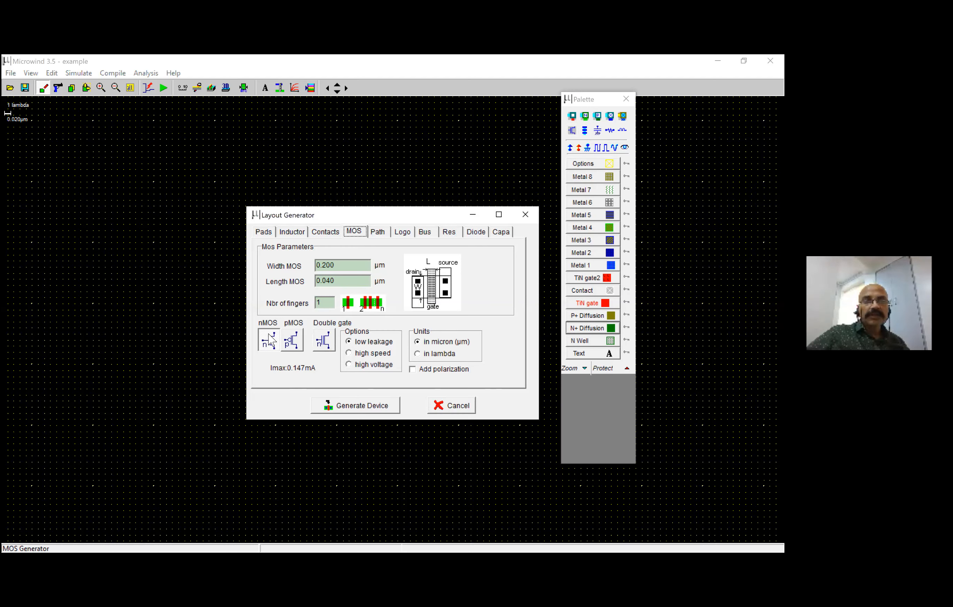
double_click(347, 281)
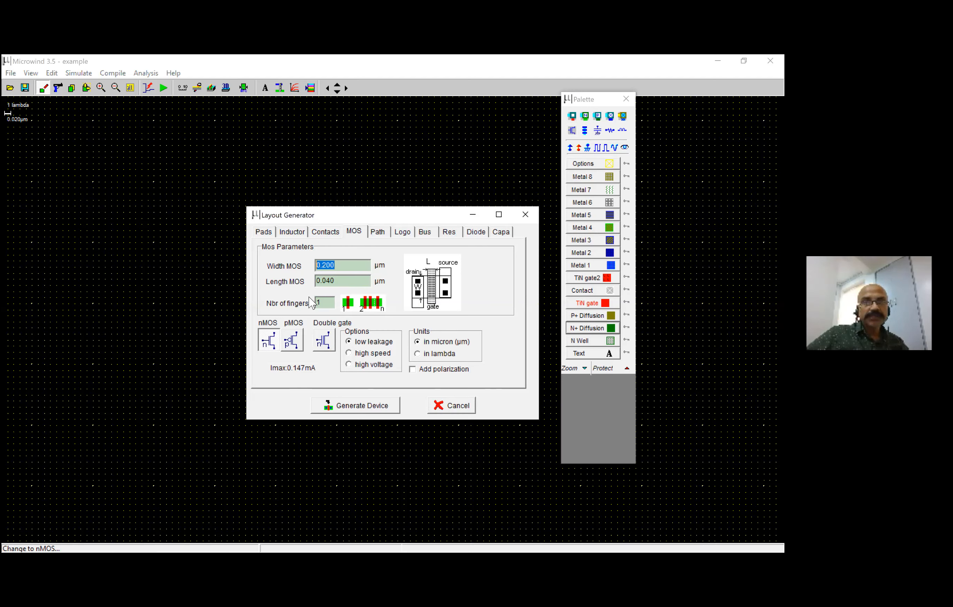
left_click(429, 354)
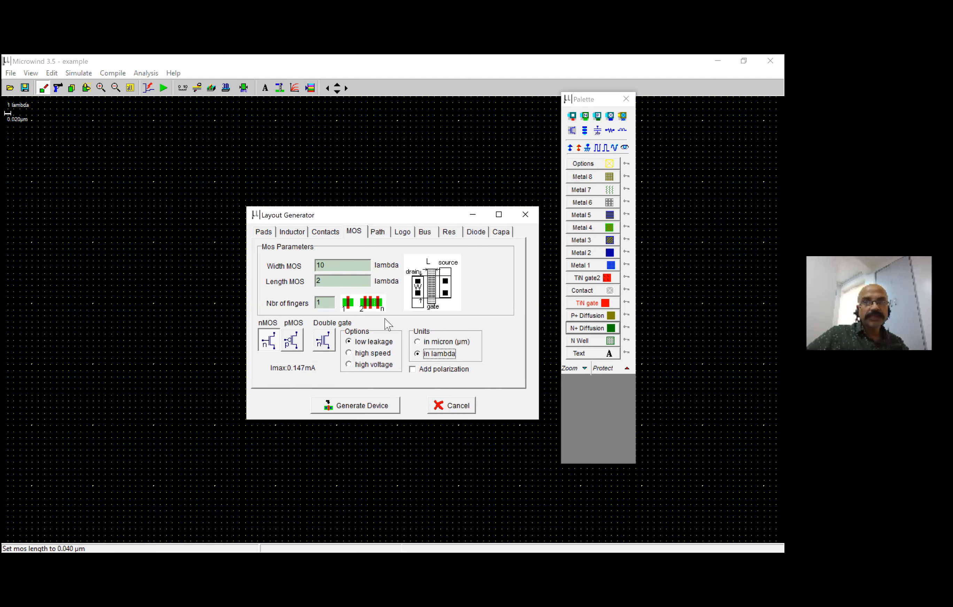
left_click(431, 343)
left_click(431, 354)
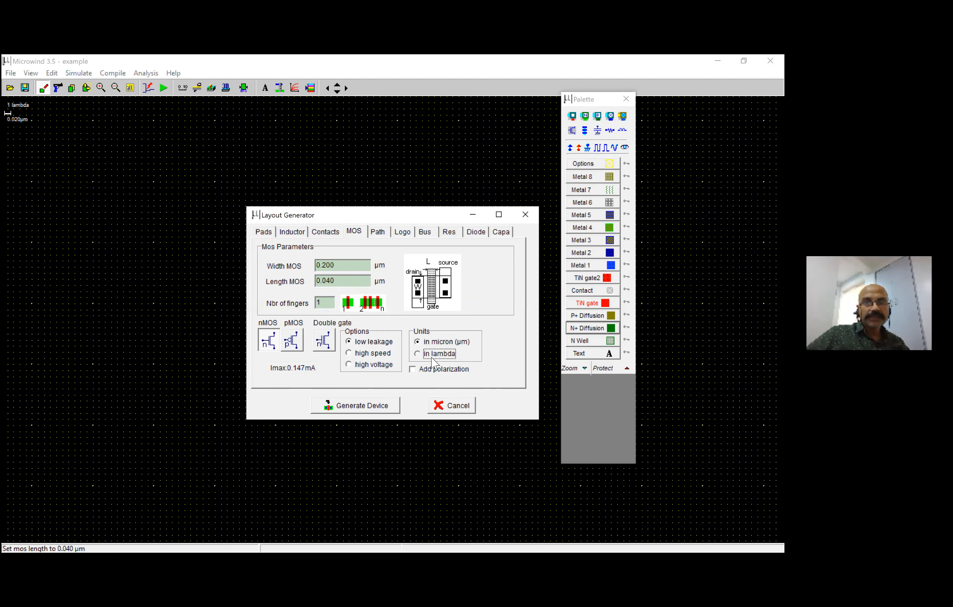
Set the nMOS width to 200 lambda
double_click(348, 268)
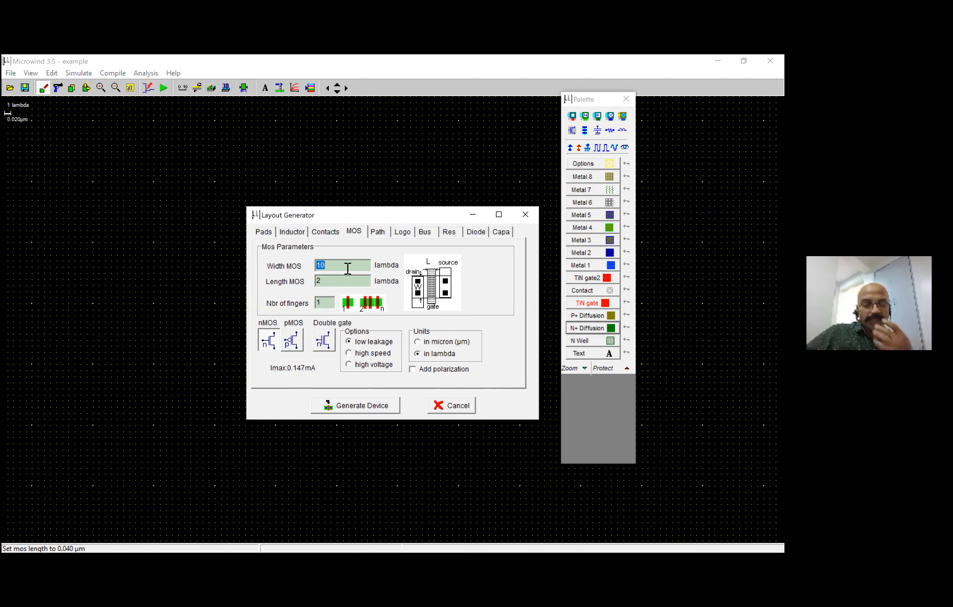
type("22")
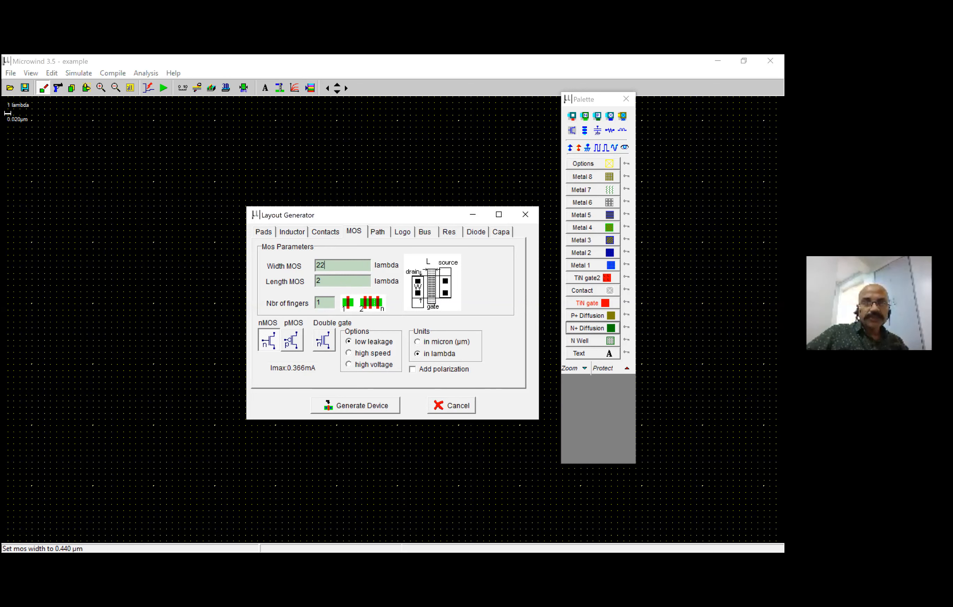
key("BackSpace")
key("BackSpace")
type("100")
key("BackSpace")
key("BackSpace")
key("BackSpace")
type("200")
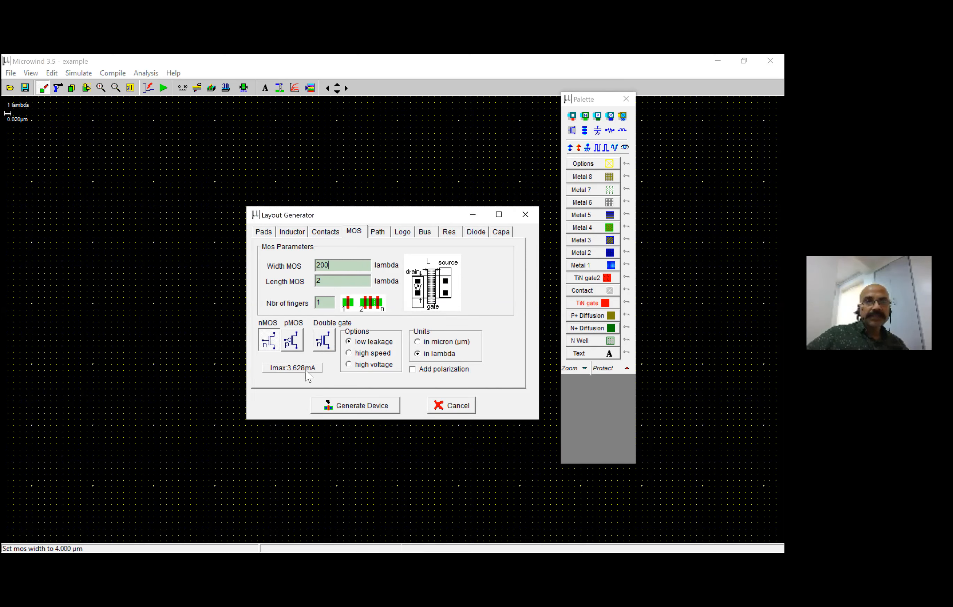
Generate the nMOS device, place it in the layout and show its full length
left_click(356, 403)
left_click(291, 516)
left_click(128, 90)
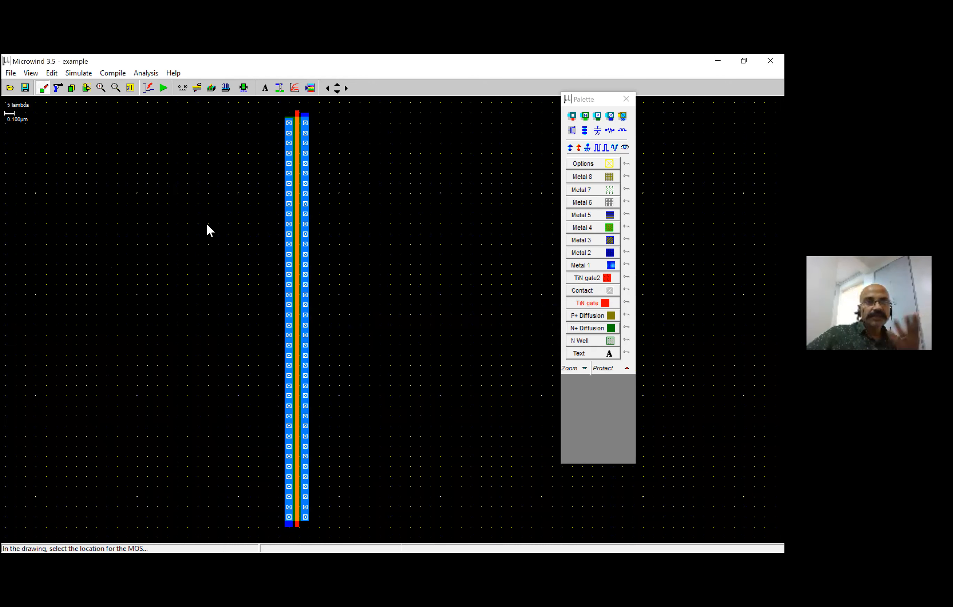
left_click(116, 88)
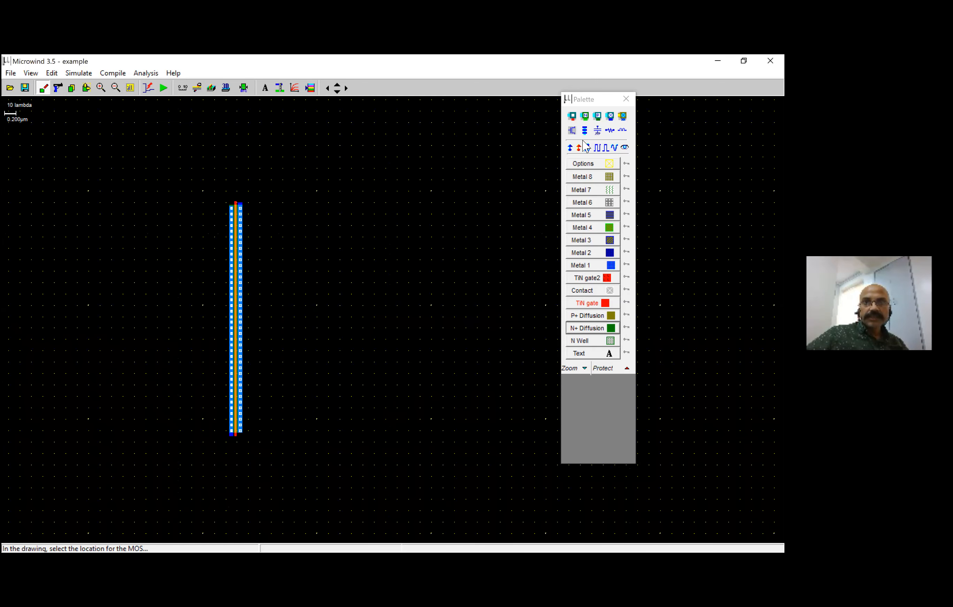
Configure the MOS generator for a pMOS device with a width of 340 lambda
left_click(294, 343)
left_click(295, 340)
left_click(309, 370)
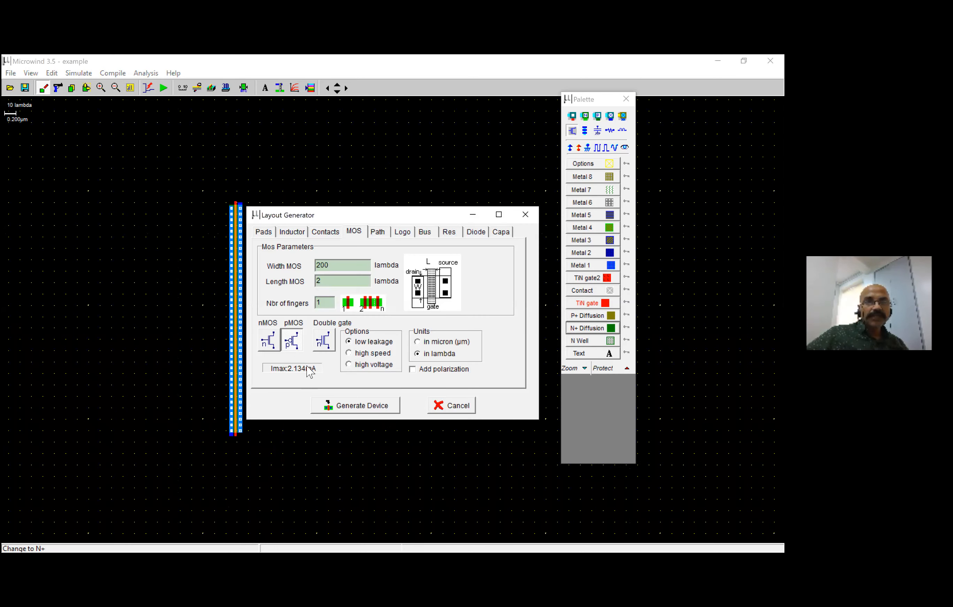
double_click(344, 267)
type("300")
key("BackSpace")
key("BackSpace")
type("50")
key("BackSpace")
key("BackSpace")
type("40")
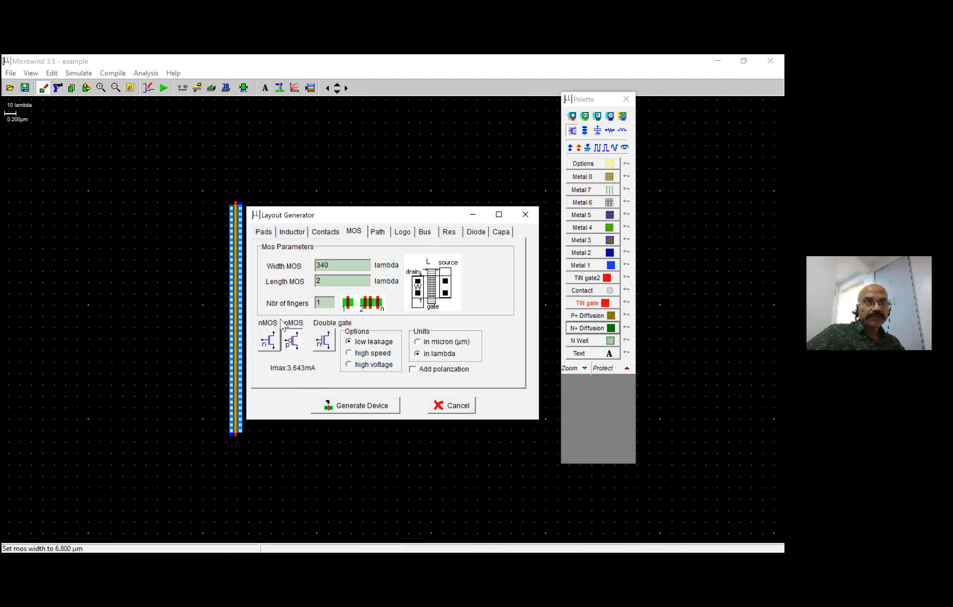
Compare the maximum currents of the 200 lambda nMOS and 340 lambda pMOS, and place the pMOS beside the nMOS with lower ends aligned
left_click(270, 340)
type("200")
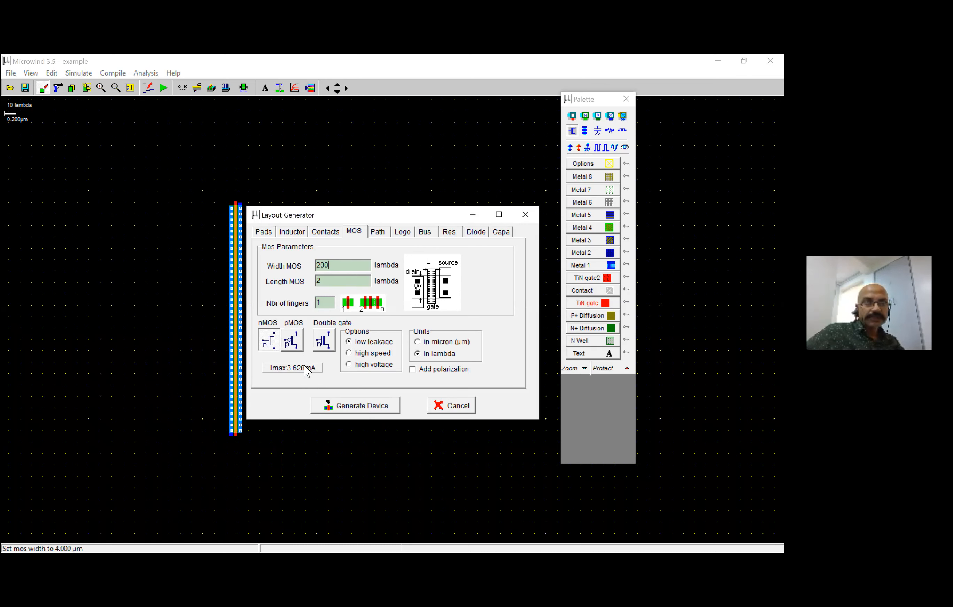
left_click(289, 341)
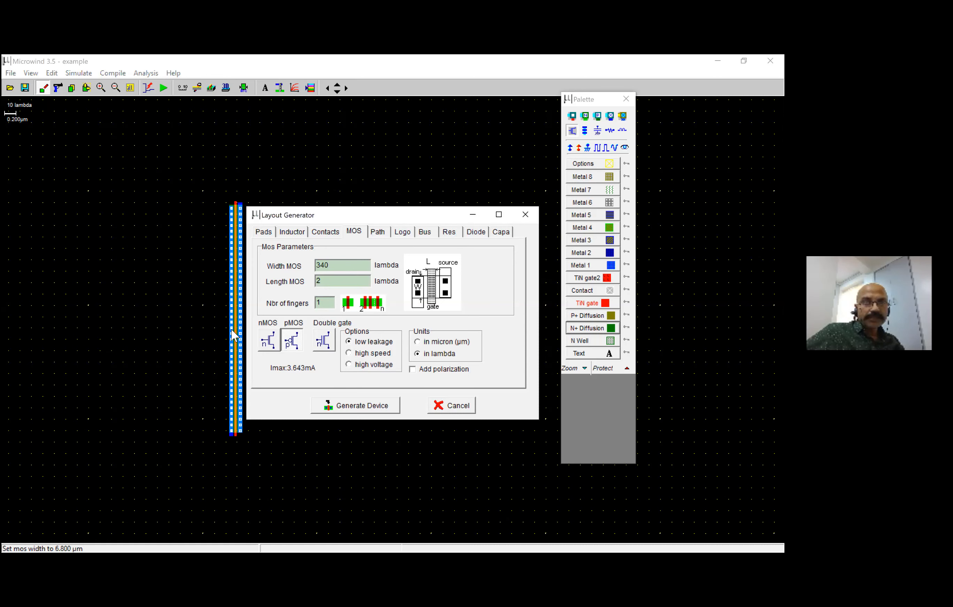
left_click(378, 412)
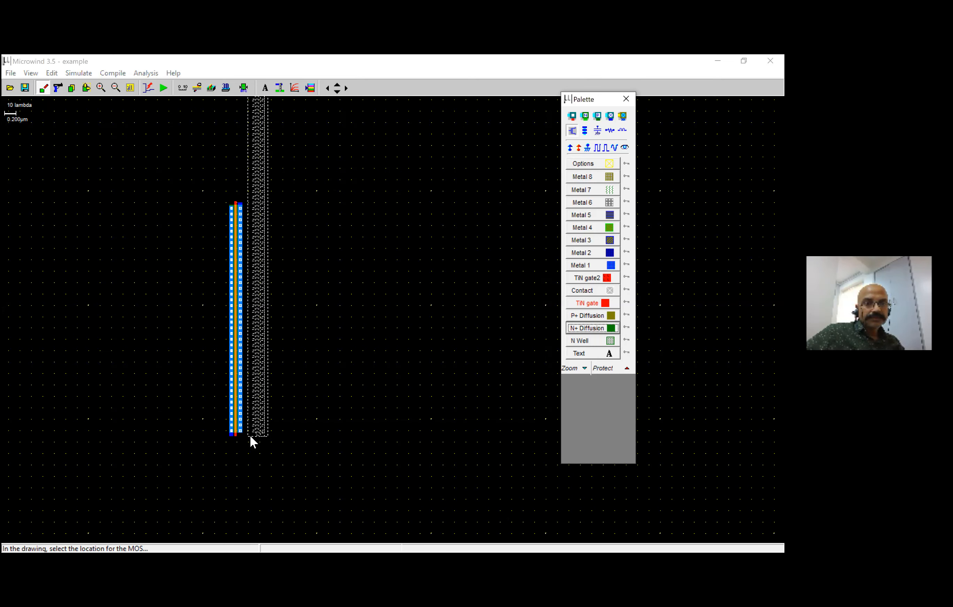
left_click(264, 451)
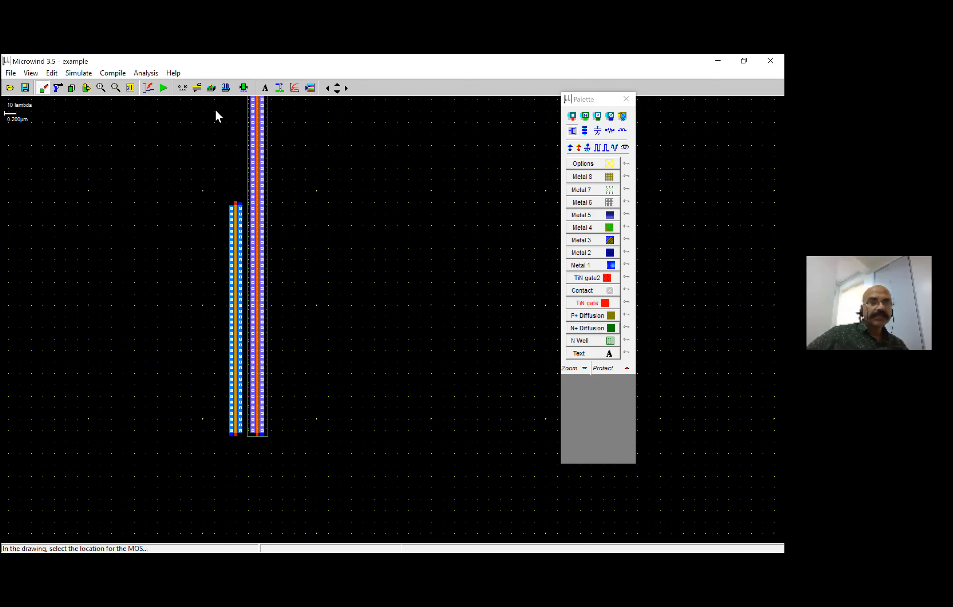
Inspect the lower ends of both transistors in a rotated 3D package view, and close it
left_click(102, 88)
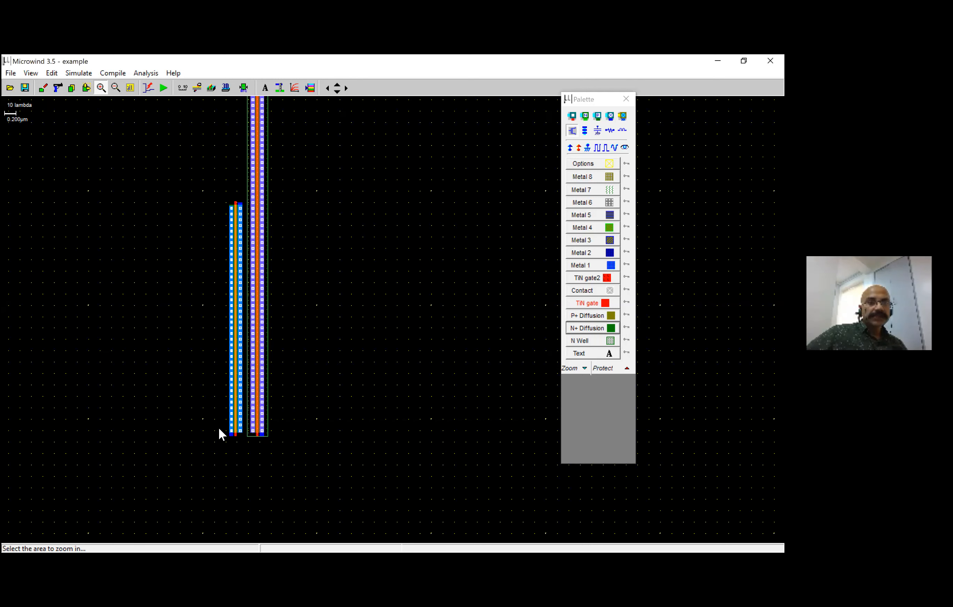
left_click_drag(274, 460, 294, 465)
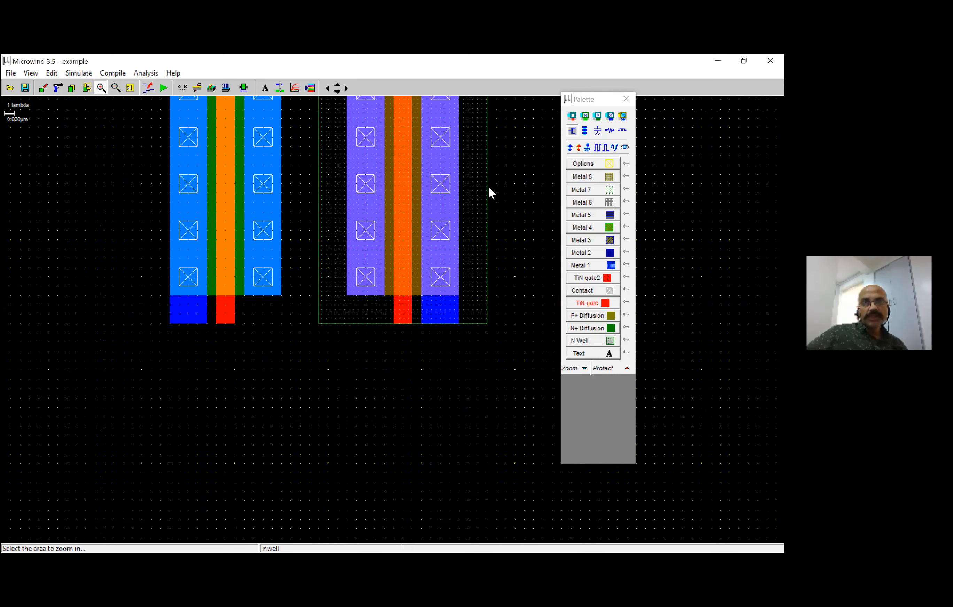
scroll(487, 186, "up", 2)
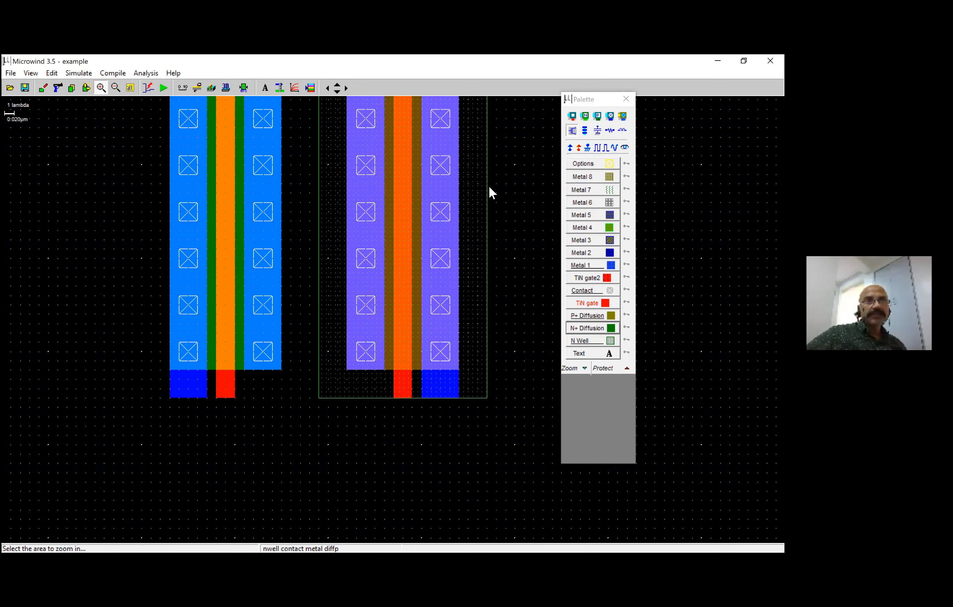
left_click(226, 88)
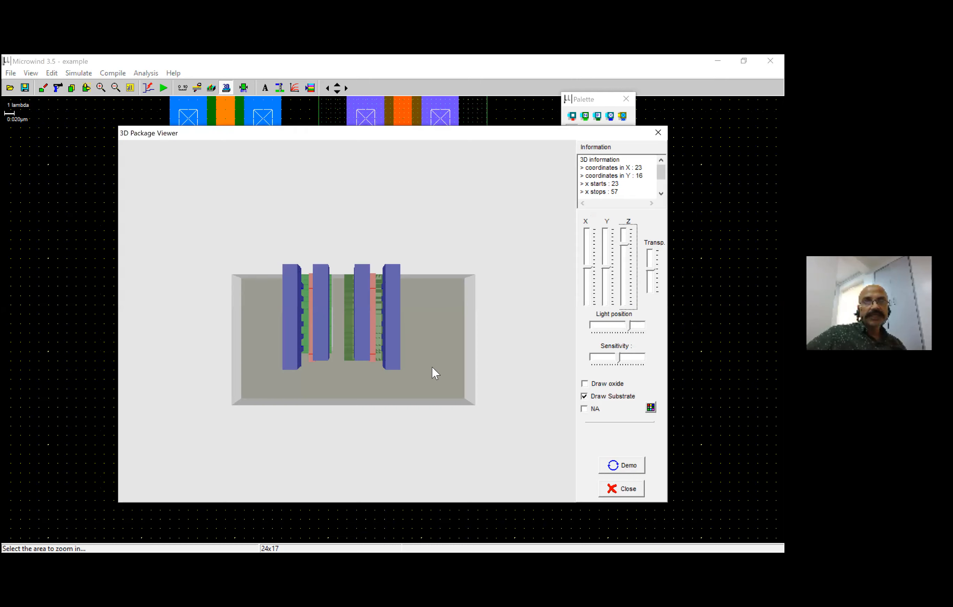
mouse_move(432, 366)
left_mouse_down()
mouse_move(431, 347)
mouse_move(404, 359)
mouse_move(410, 365)
mouse_move(421, 349)
mouse_move(444, 370)
left_mouse_up()
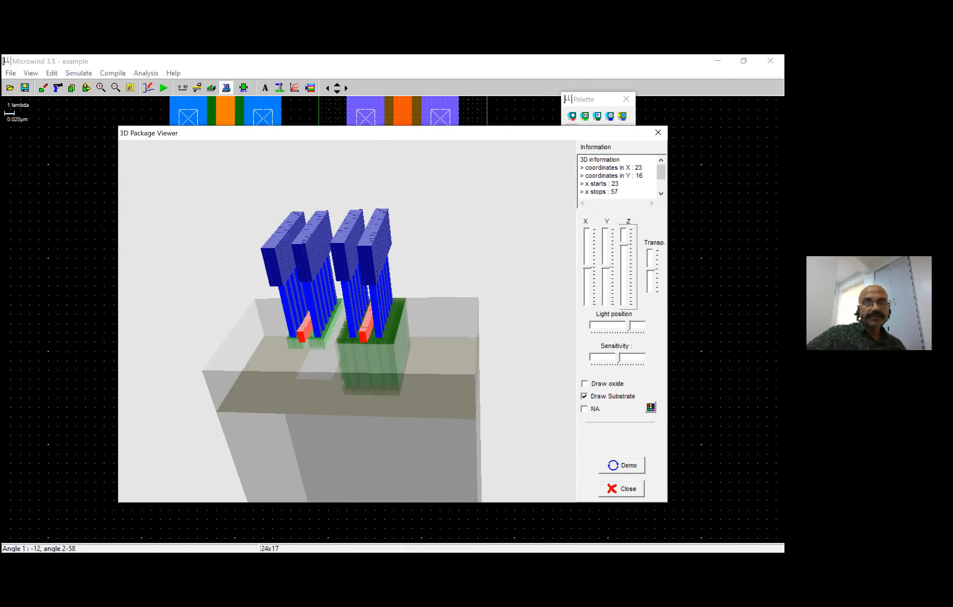
left_click(620, 489)
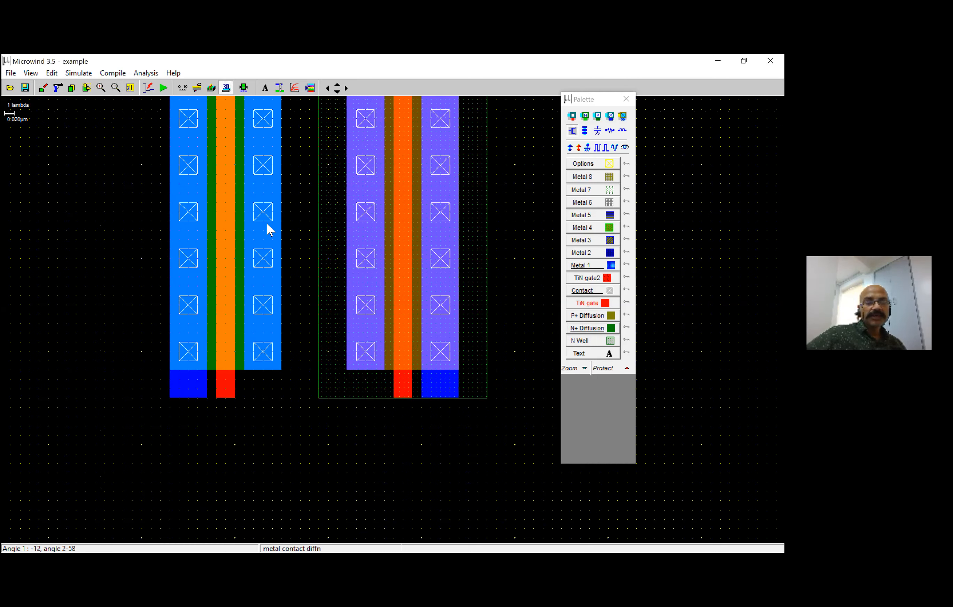
Join the two gates with a 21 x 2 lambda TiN gate strip and the facing diffusion contacts with a 7 x 23 lambda Metal 1 box
left_click(592, 305)
left_click_drag(411, 400, 217, 417)
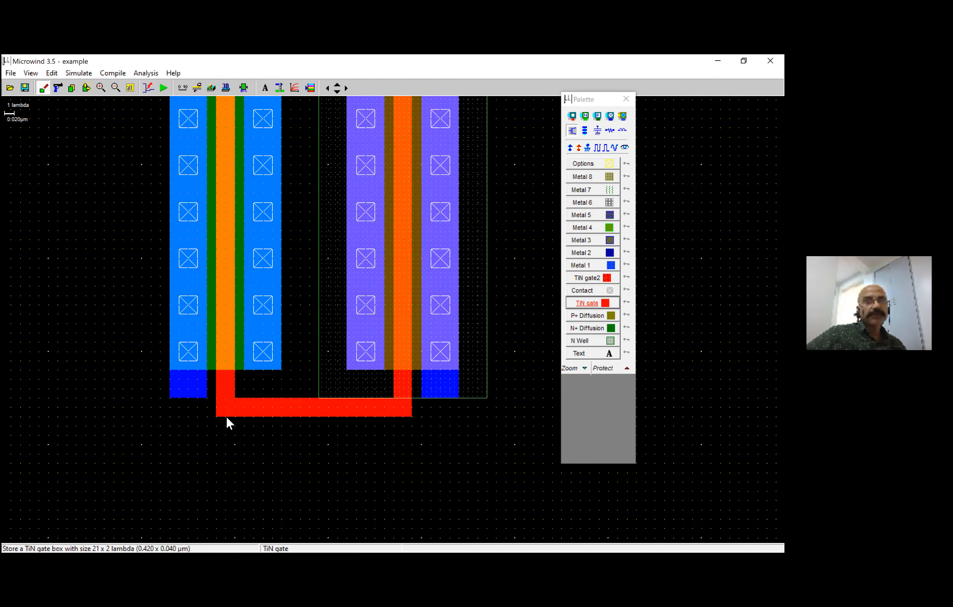
left_click(598, 266)
left_click_drag(279, 152, 356, 367)
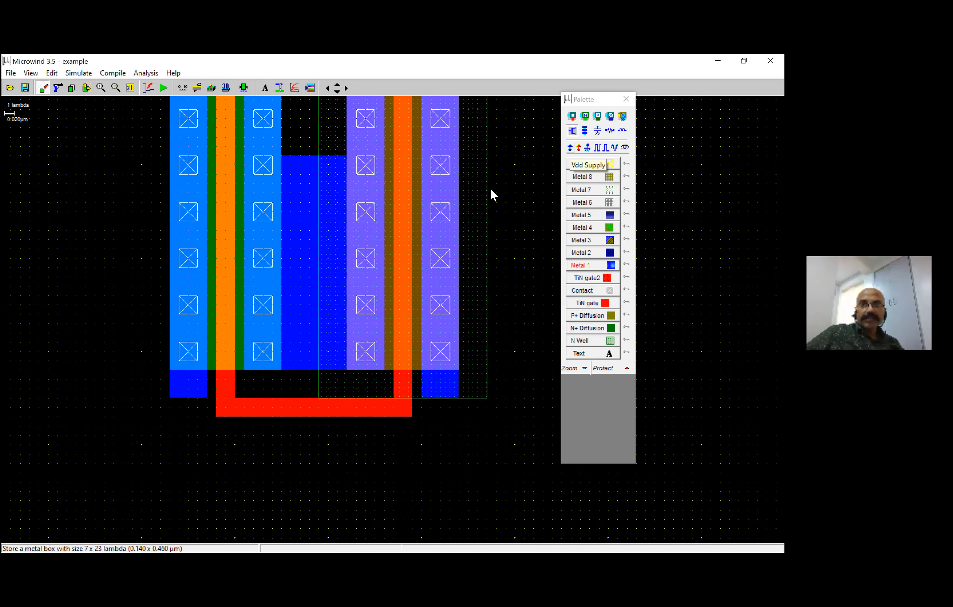
Add Vdd supplies on the n-well edge and the pMOS outer metal end, and a Vss ground on the nMOS outer metal end
left_click(484, 210)
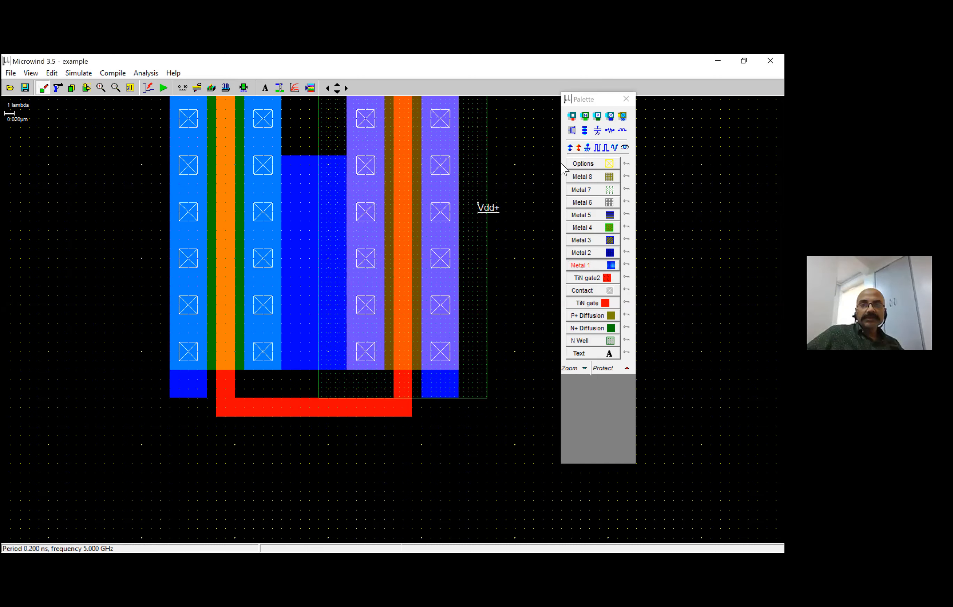
left_click(571, 149)
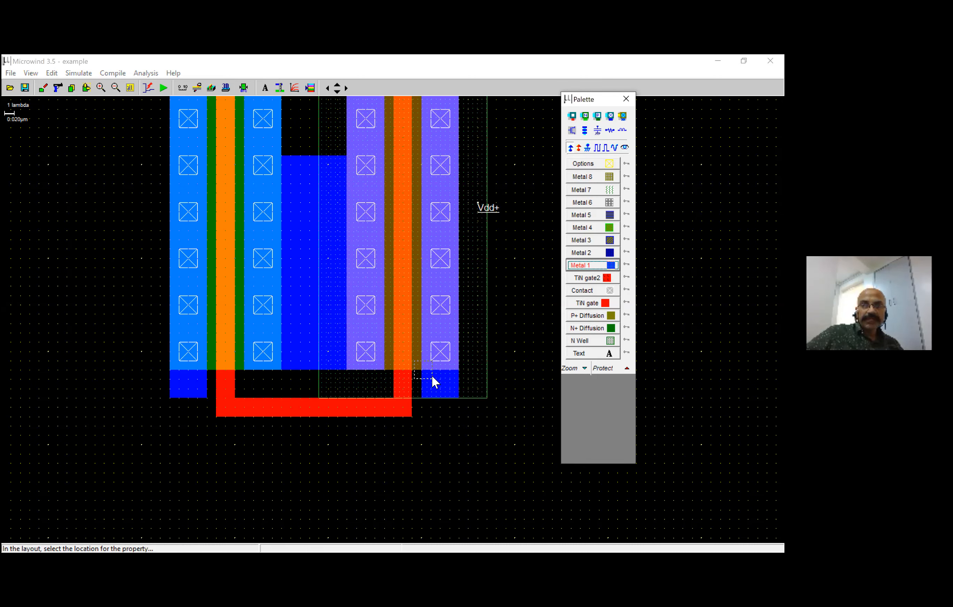
left_click(444, 388)
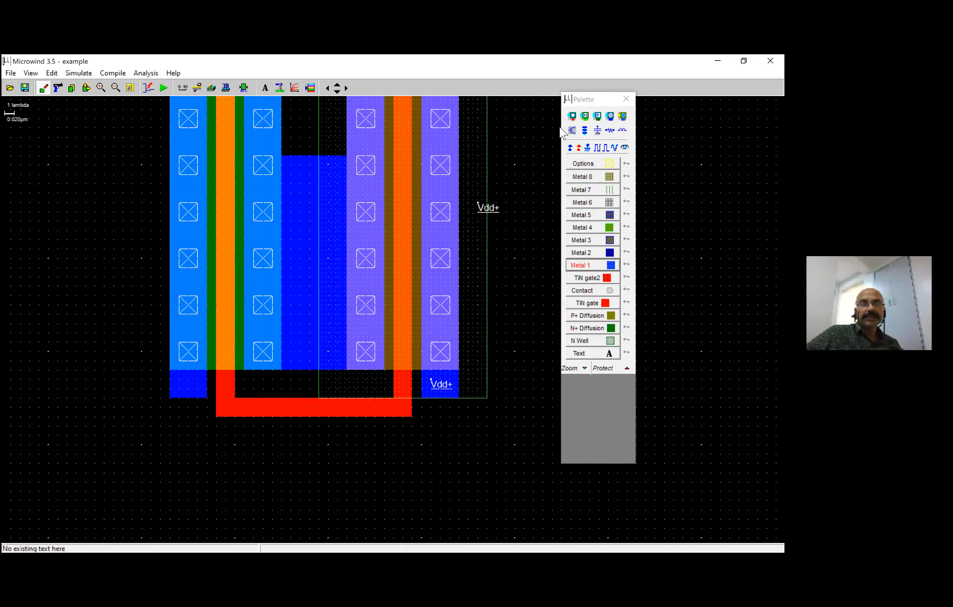
left_click(587, 148)
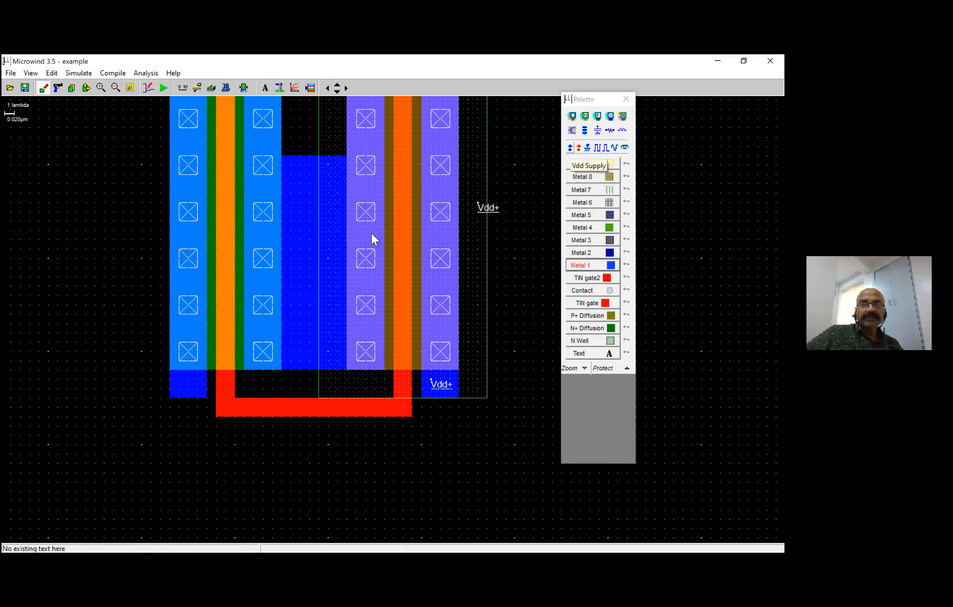
left_click(184, 384)
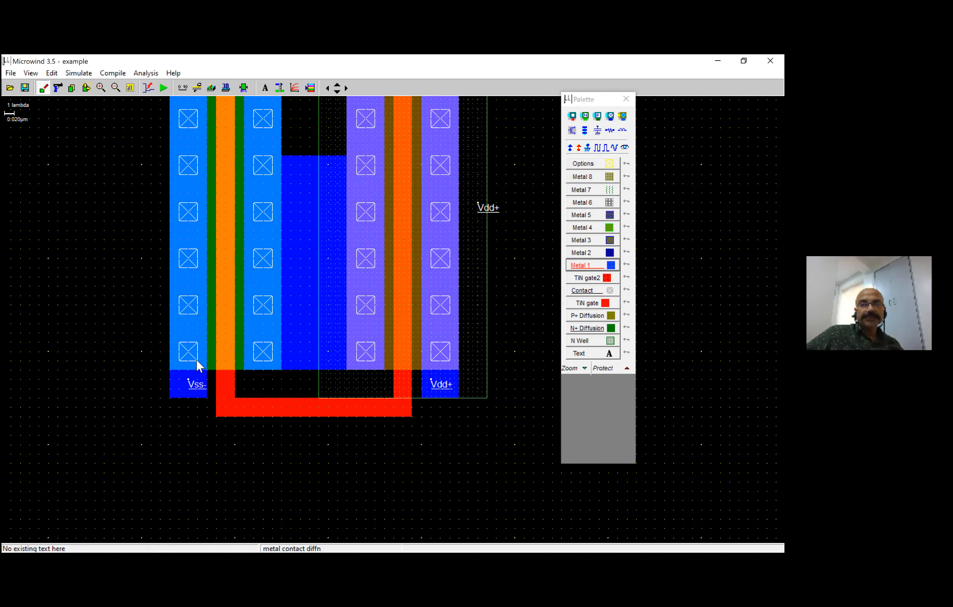
Assign a clock named clock1 to the shared gate strip, with time low and time high both 1 ns
left_click(599, 148)
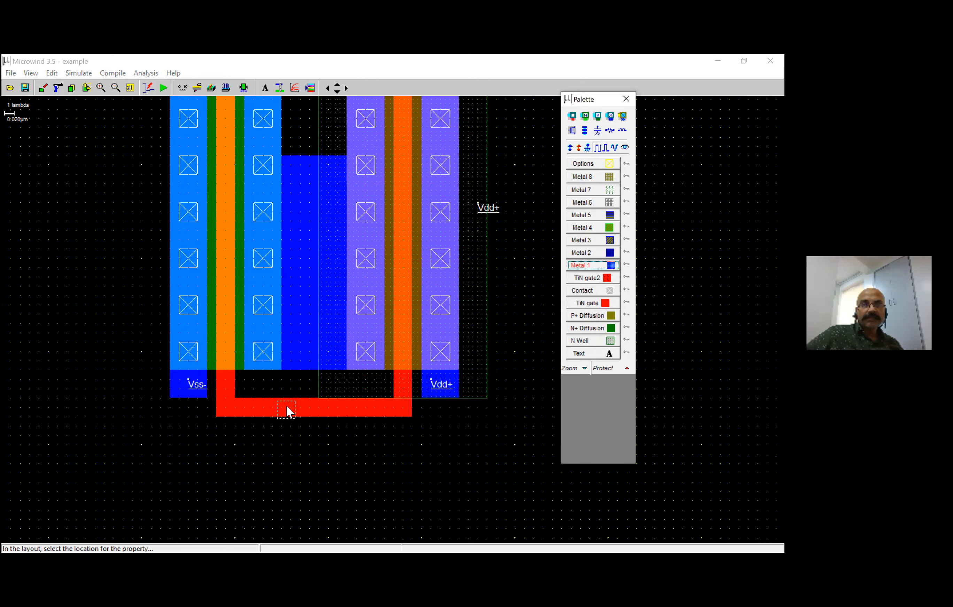
left_click(293, 351)
double_click(294, 347)
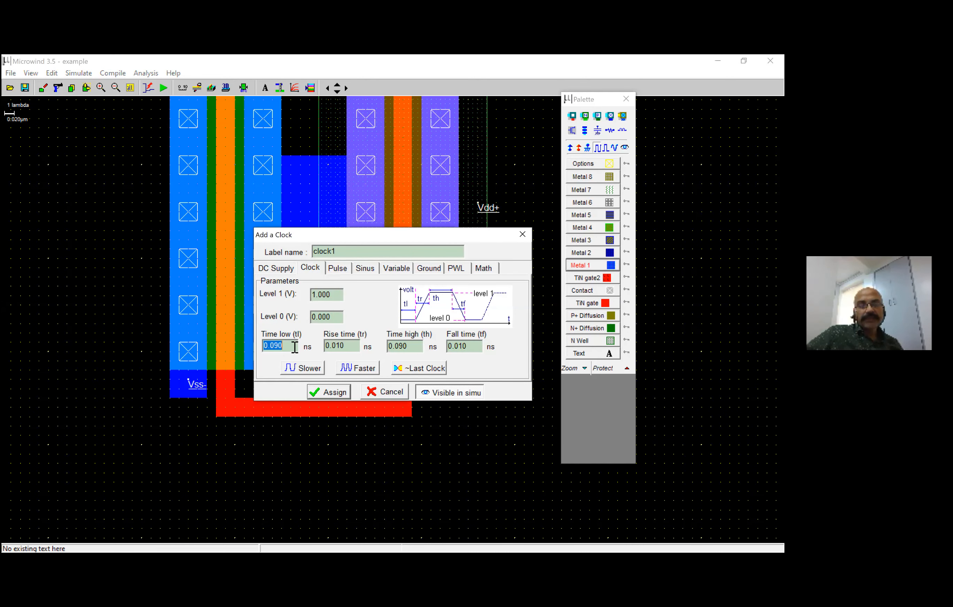
type("1")
double_click(410, 347)
type("1")
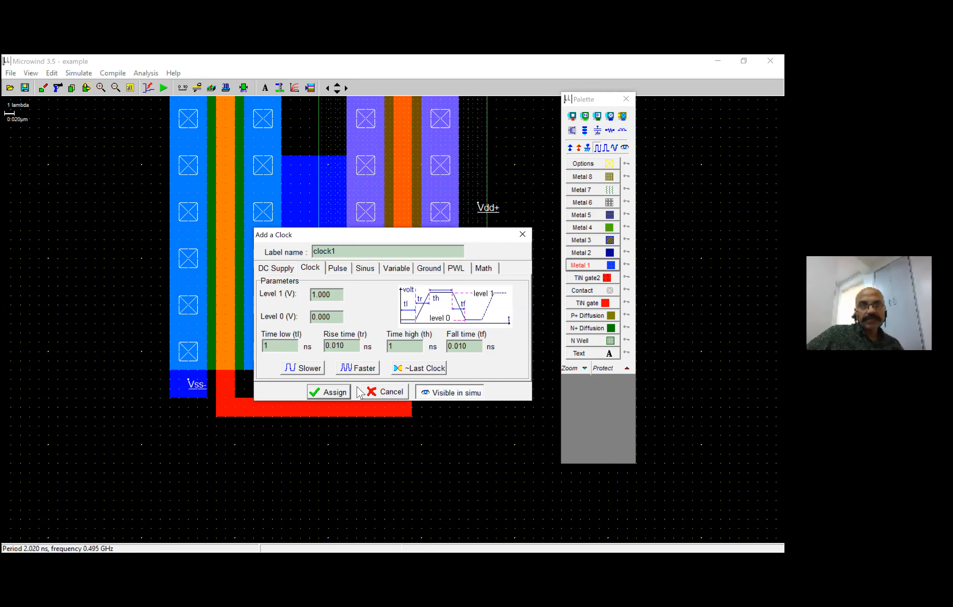
left_click(340, 391)
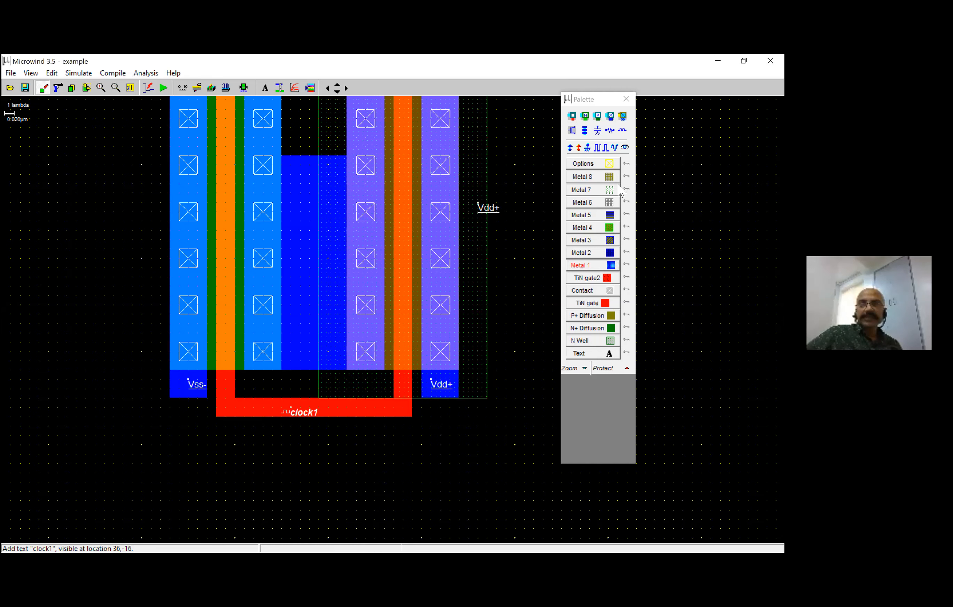
Mark the metal box joining the transistors as visible node s1 and attach a 1 pF capacitor to ground
left_click(625, 149)
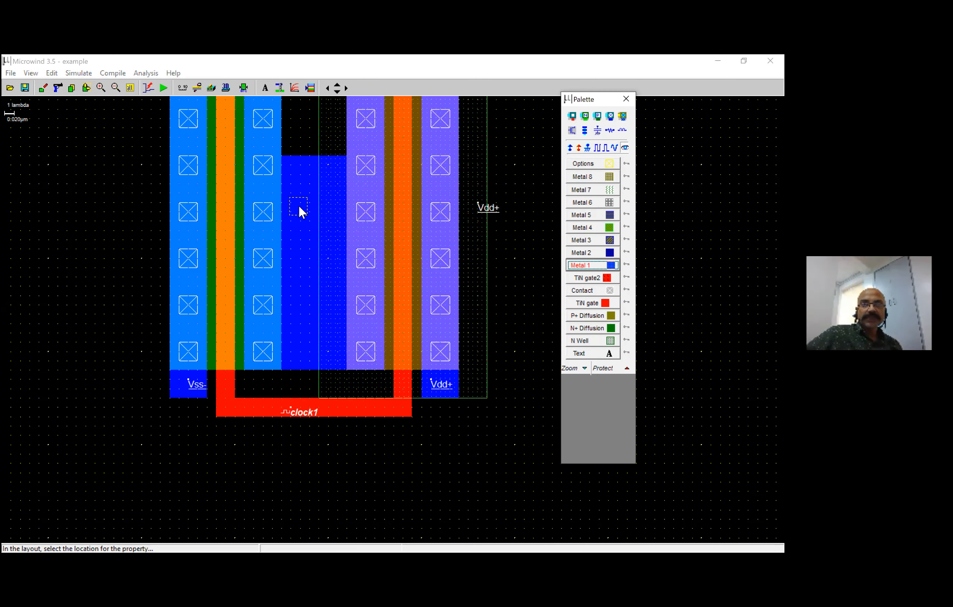
left_click(337, 393)
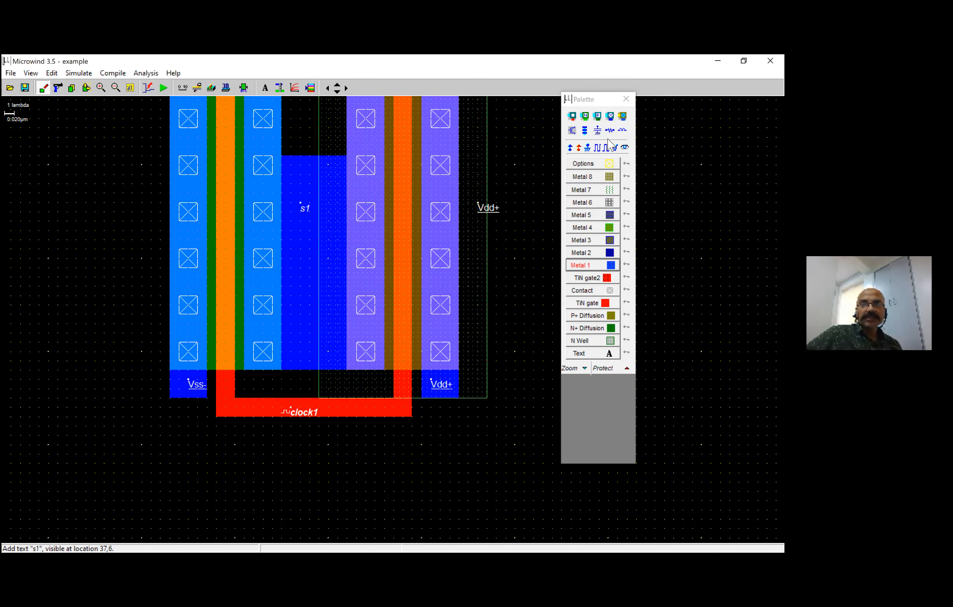
left_click(592, 132)
left_click(301, 277)
type("1")
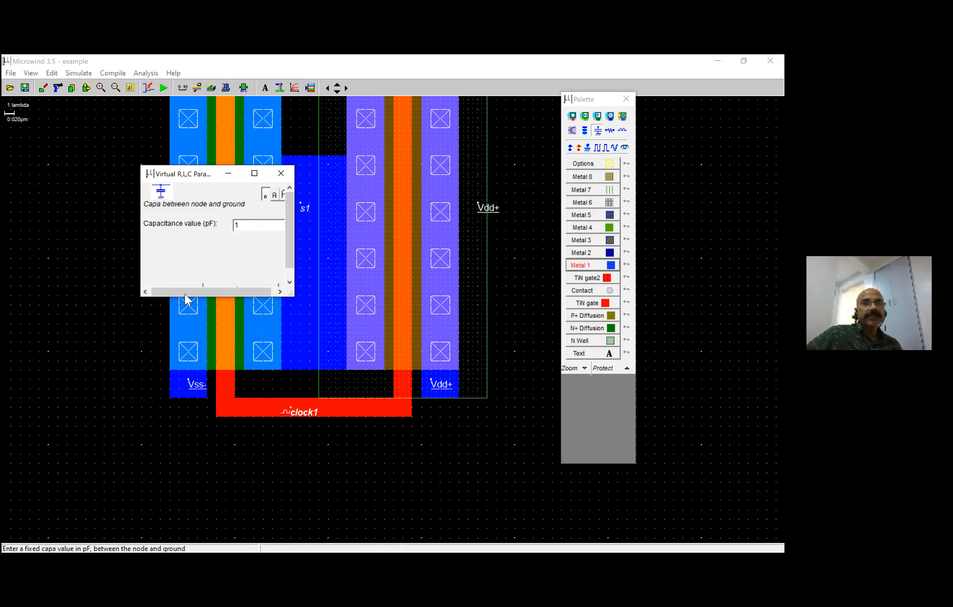
key("Return")
Simulate the inverter's voltage versus time for clock1 and s1 on a 10n time scale, and return to the full layout
key("ctrl+b")
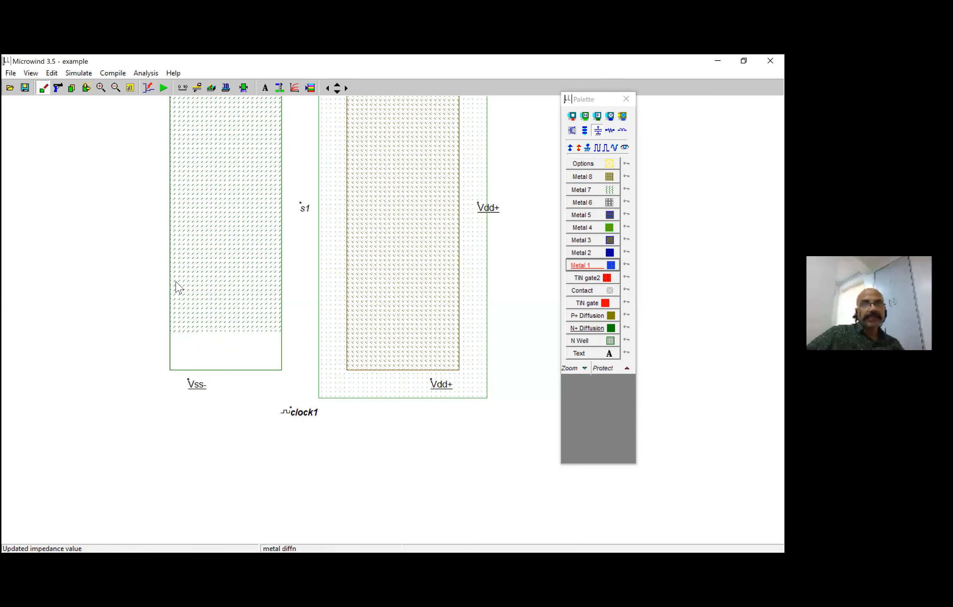
left_click(166, 90)
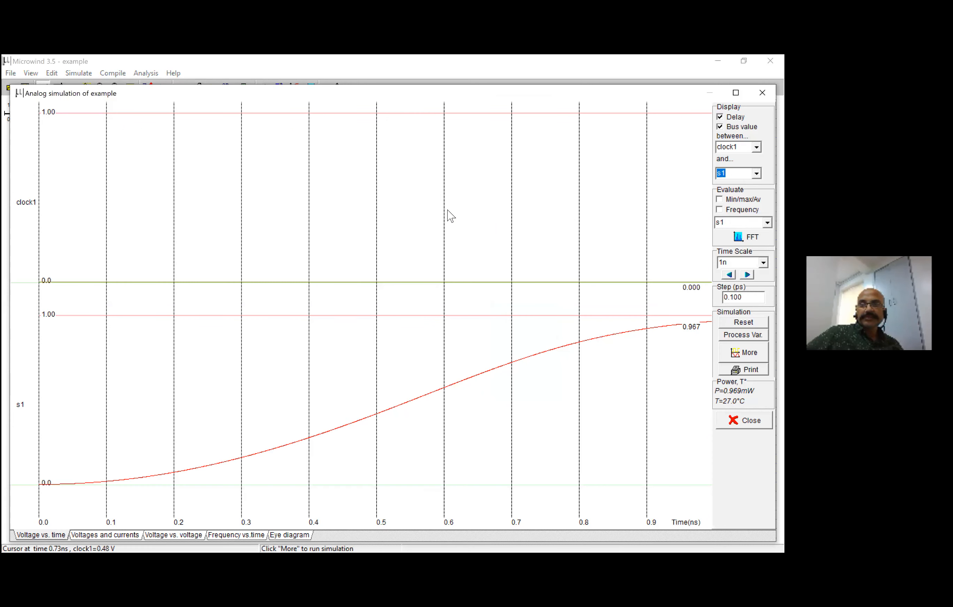
left_click(763, 263)
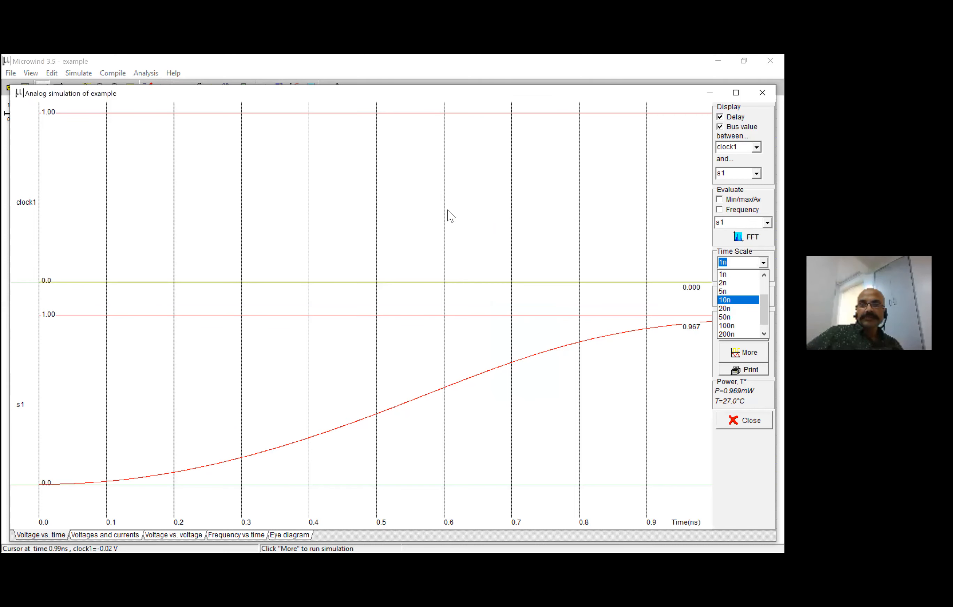
left_click(738, 299)
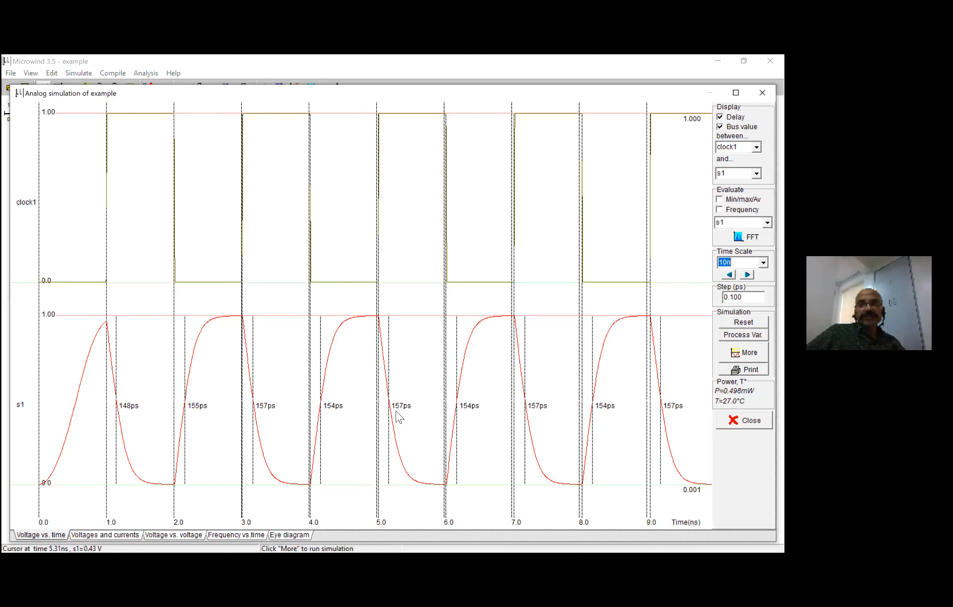
key("alt+Tab")
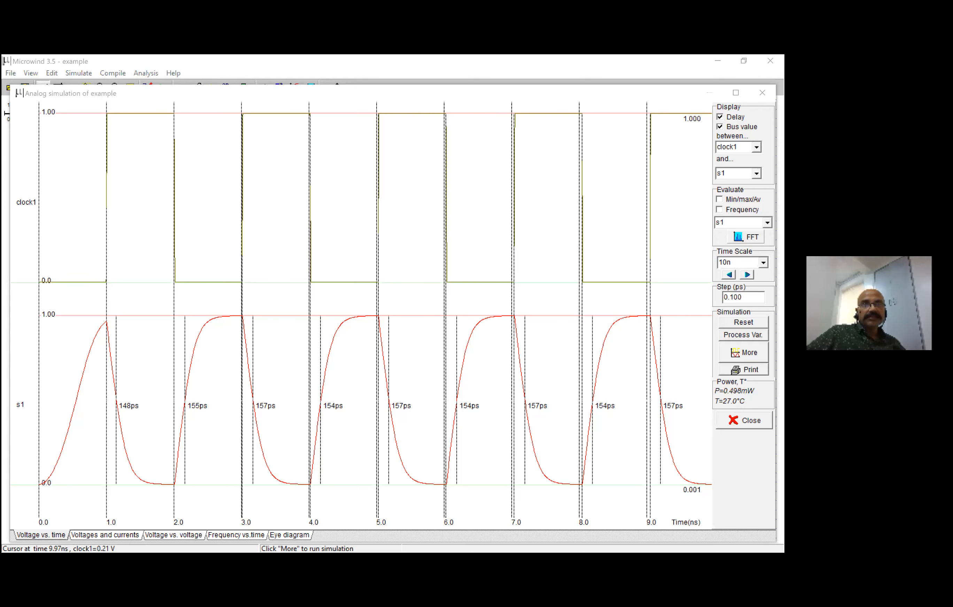
left_click(126, 86)
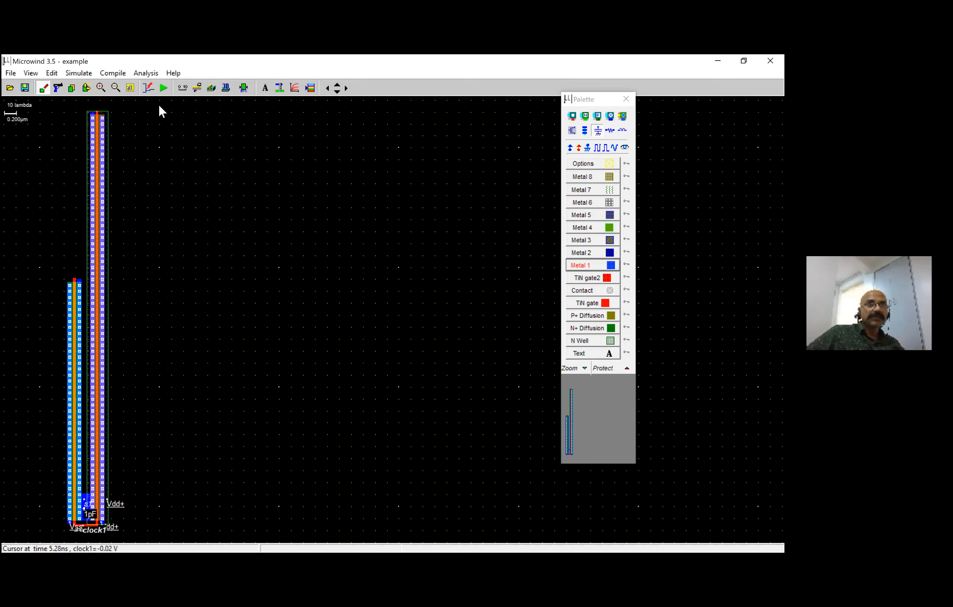
Examine the two transistors side by side in close-up, comparing their heights, and return to the full layout
left_click(101, 88)
left_click_drag(121, 105, 50, 540)
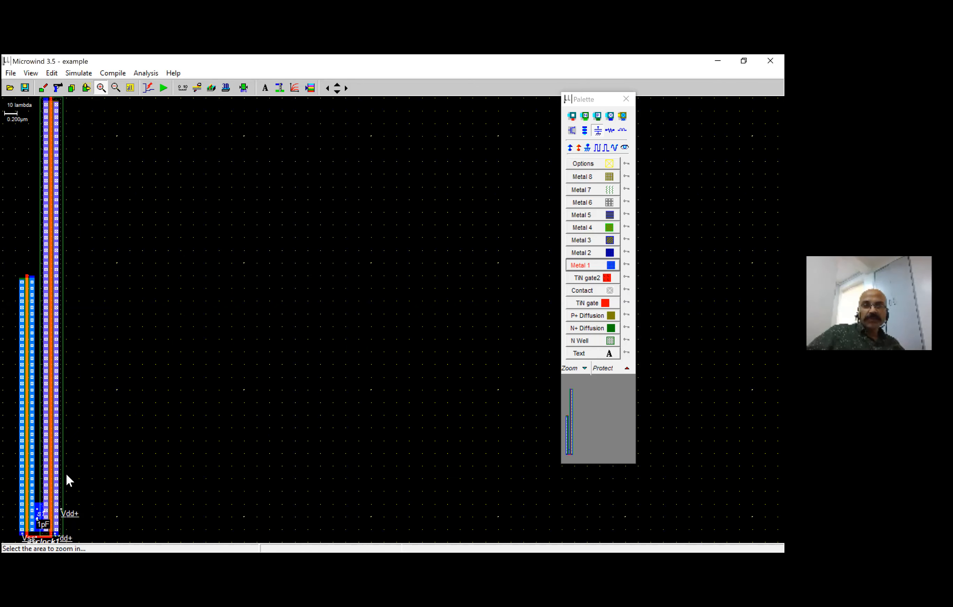
key("Left")
key("Left")
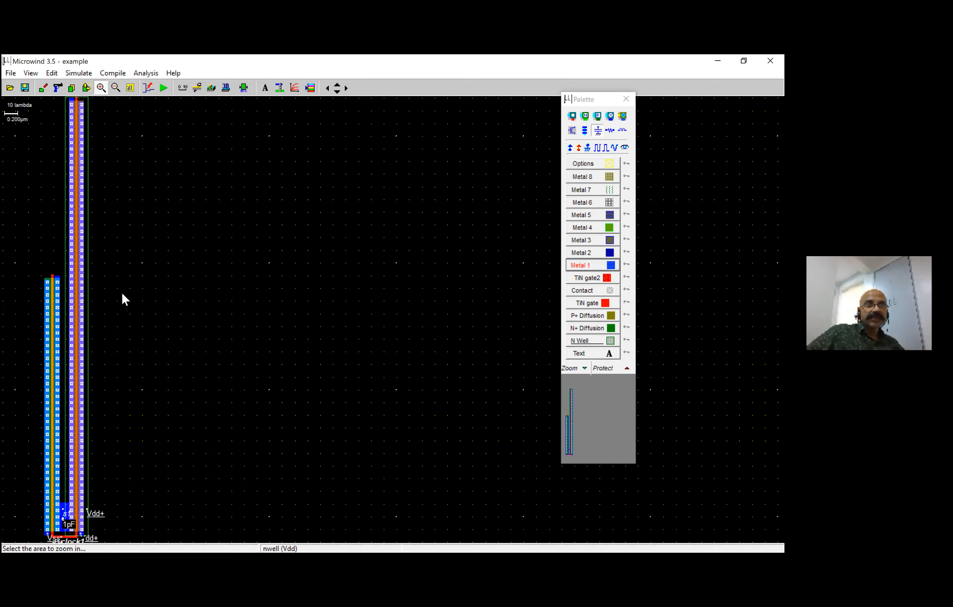
left_click_drag(112, 253, 30, 559)
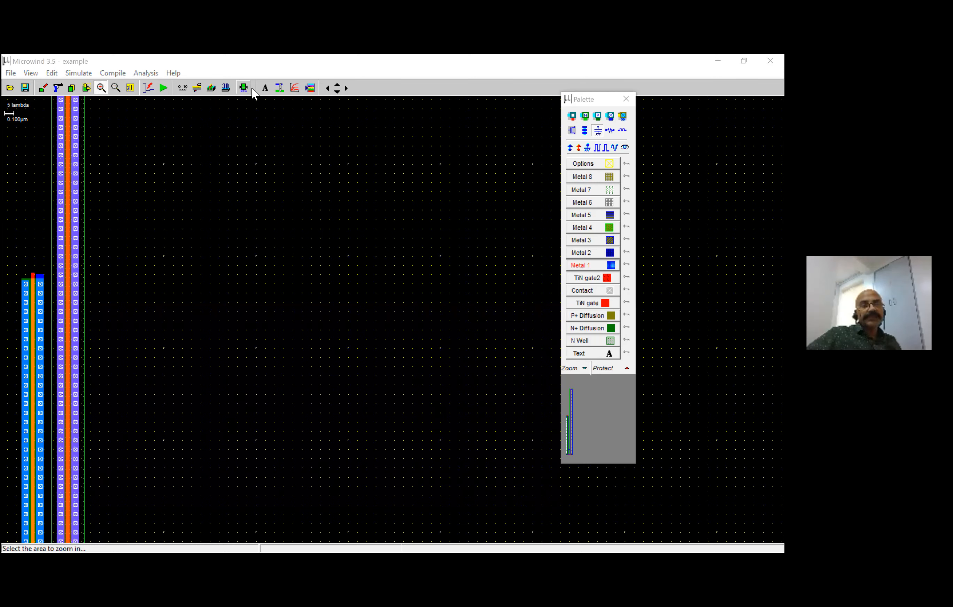
scroll(156, 338, "down", 1)
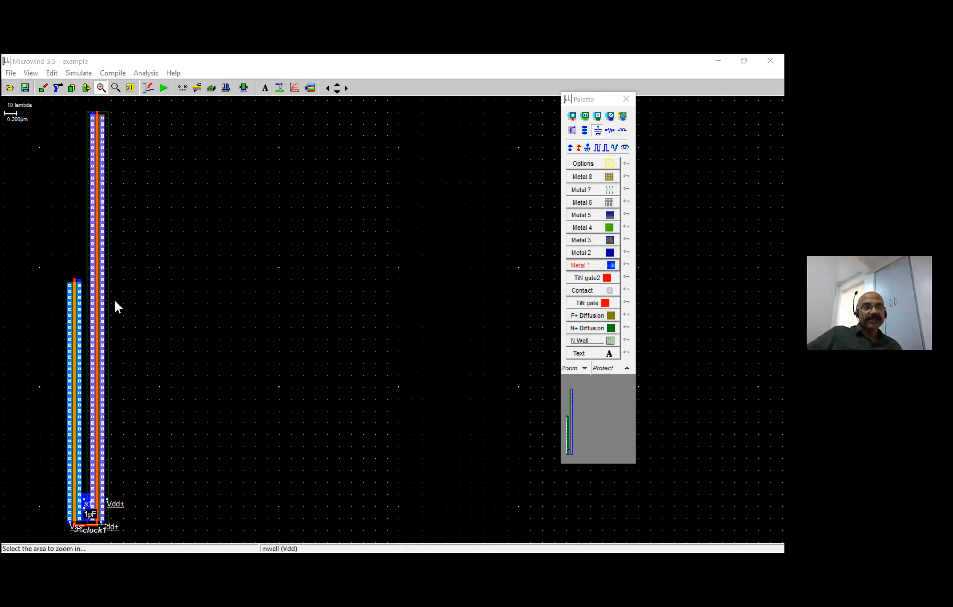
left_click(147, 312)
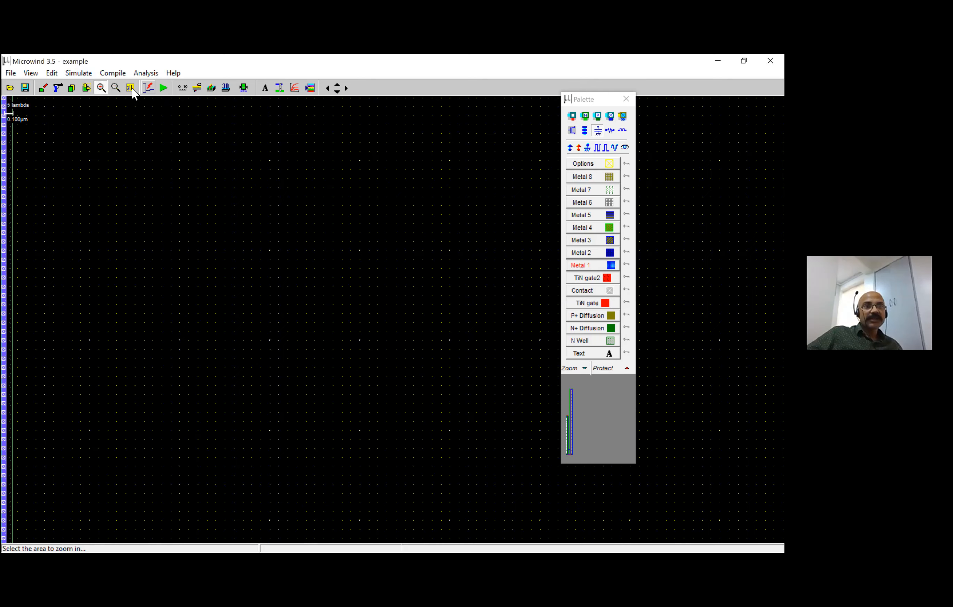
left_click(131, 89)
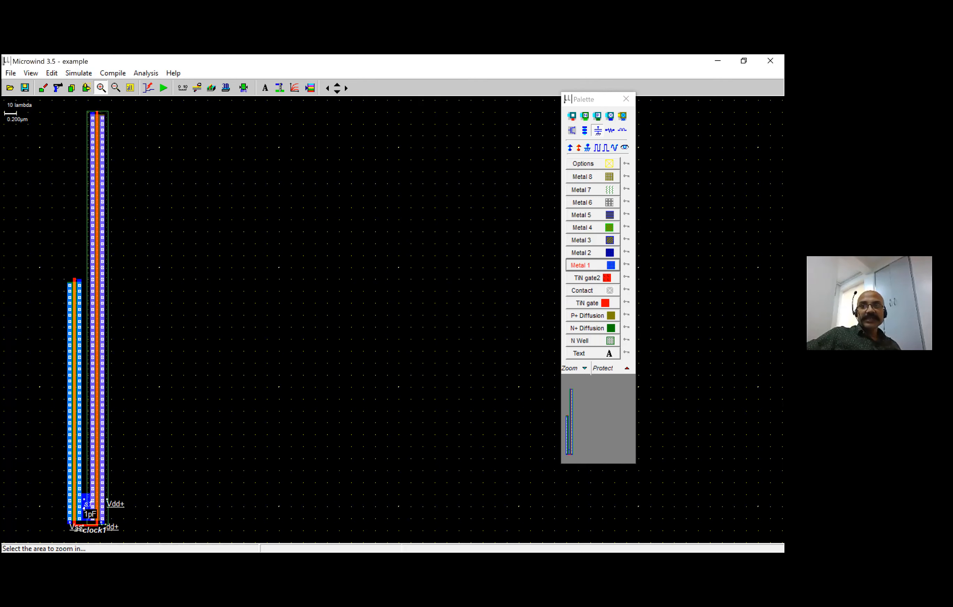
Move the palette clear of the layout and configure the MOS generator for a 100 lambda wide nMOS with 4 fingers
left_click_drag(597, 102, 714, 147)
left_click(688, 175)
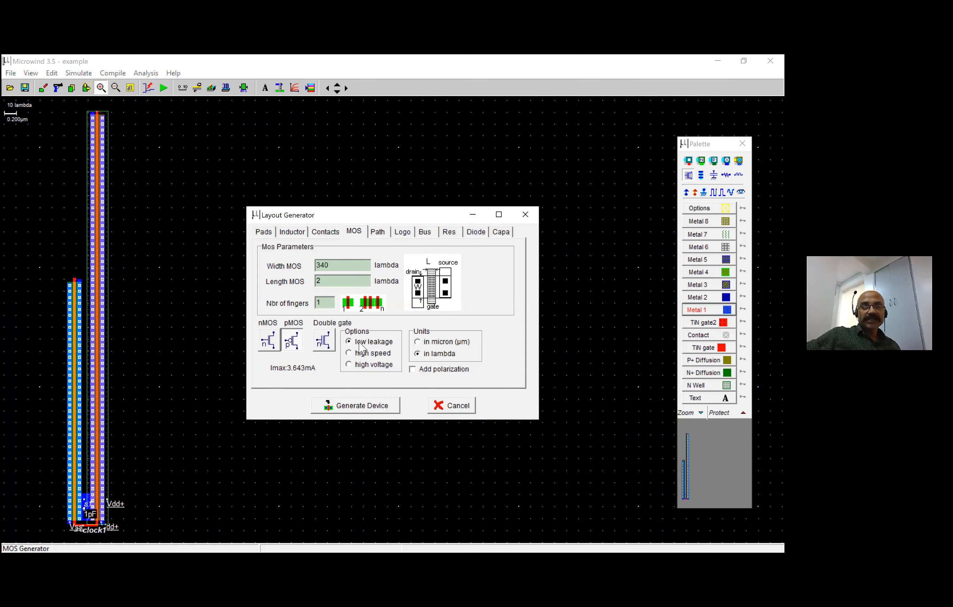
left_click(274, 344)
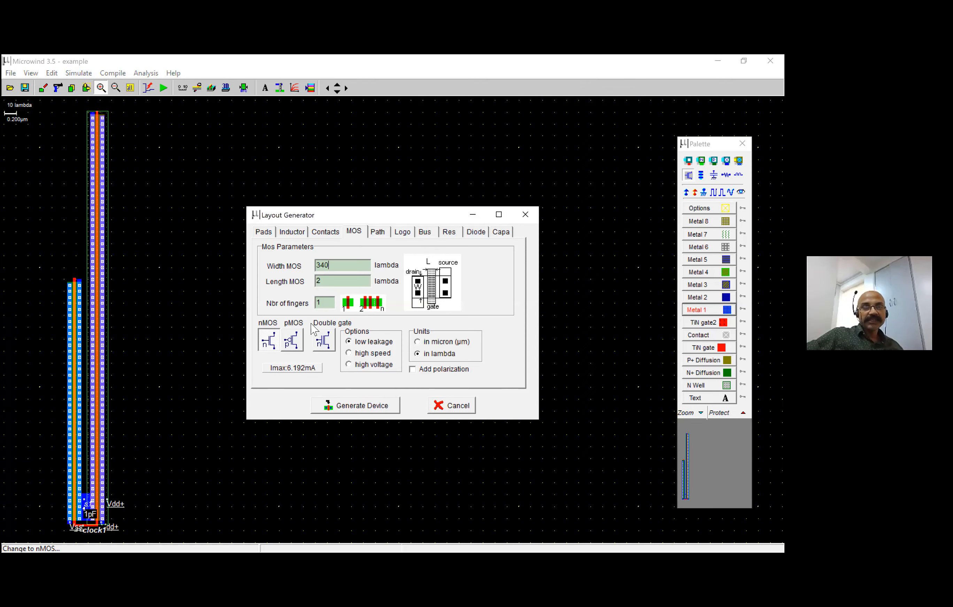
double_click(341, 267)
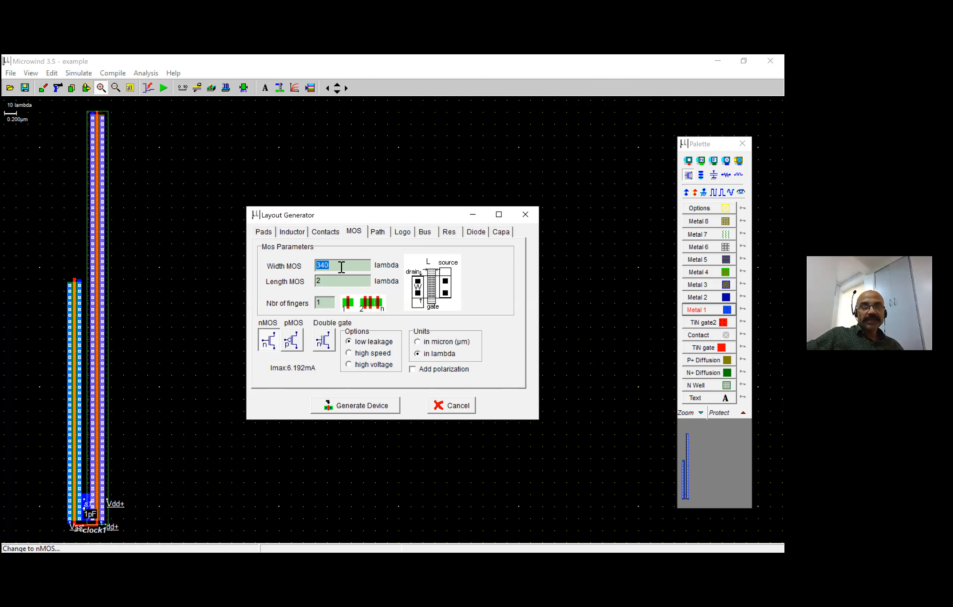
type("100")
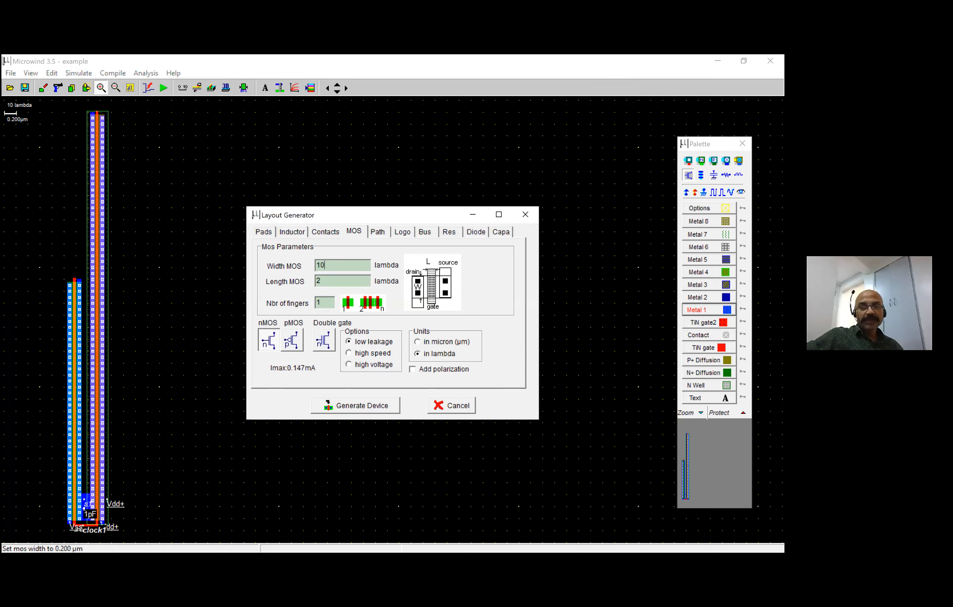
double_click(329, 302)
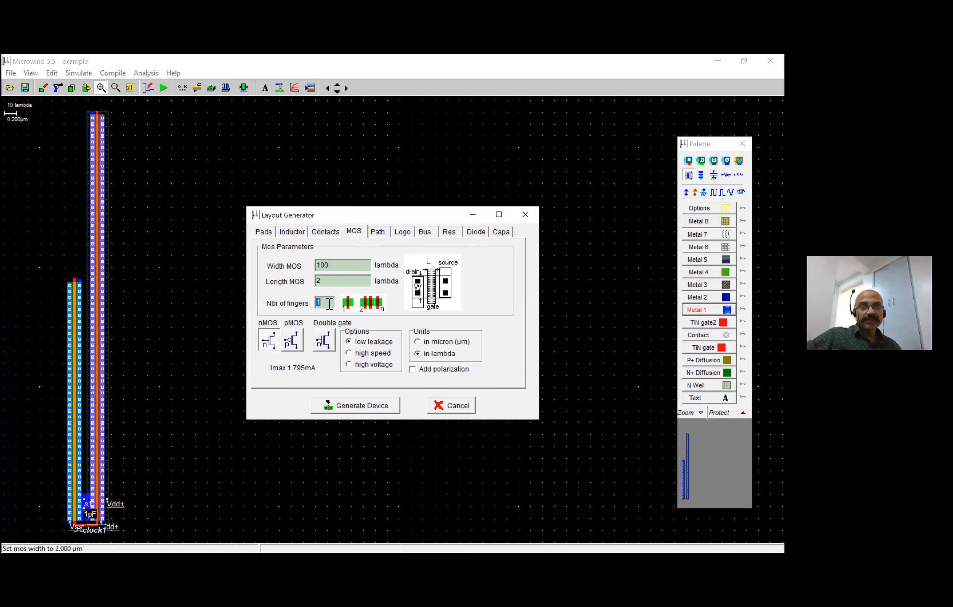
type("3")
key("BackSpace")
type("4")
Tune the four-finger nMOS width against its maximum current by trying 80, 40, 50 and 51 lambda, and set it to 52 lambda
double_click(345, 267)
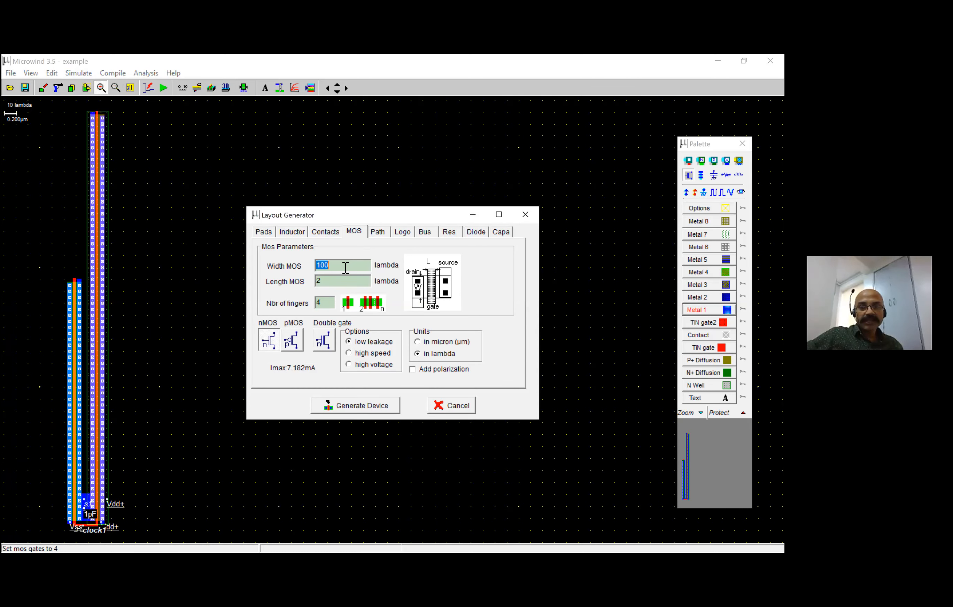
type("80")
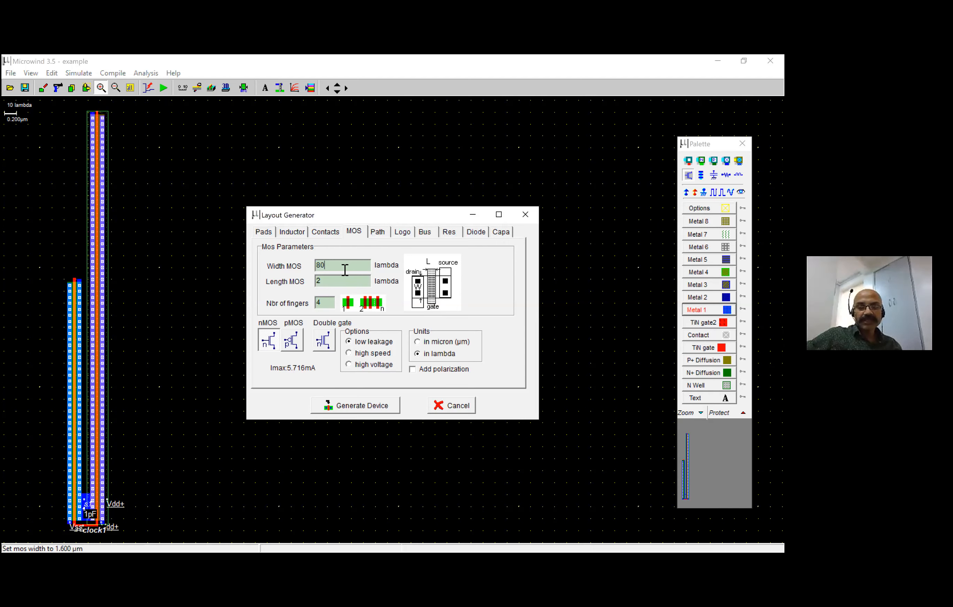
double_click(345, 270)
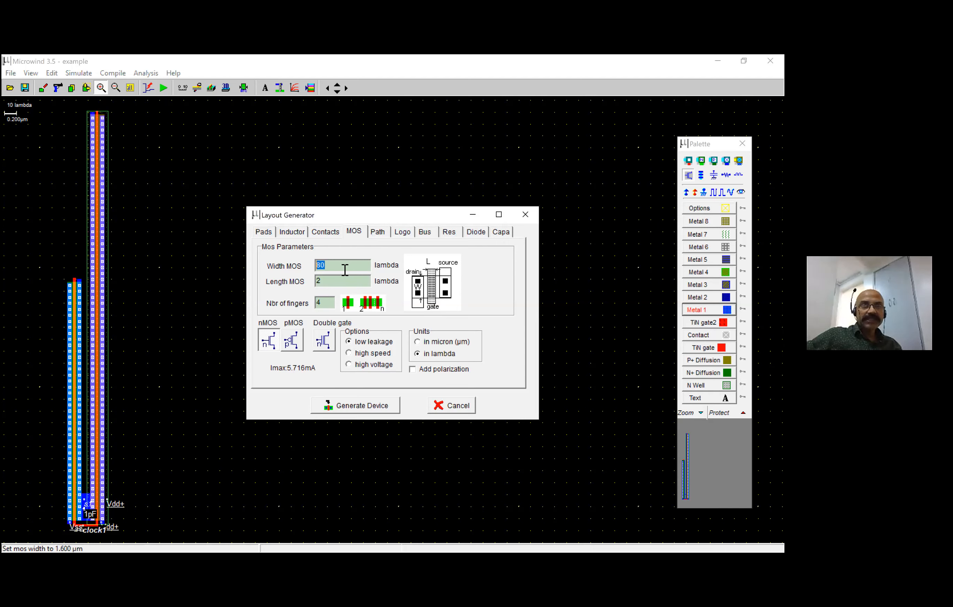
double_click(324, 303)
left_click(331, 265)
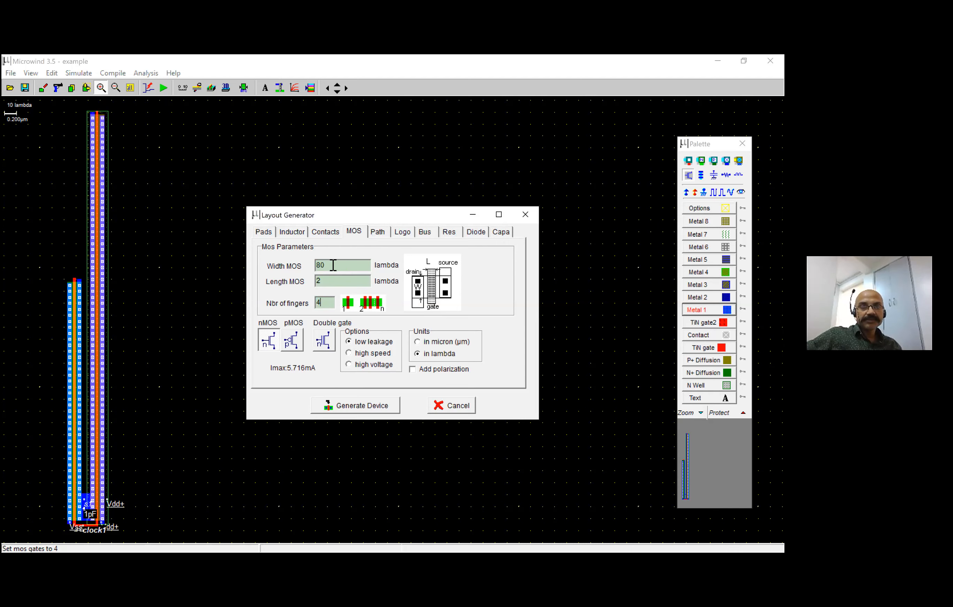
double_click(334, 267)
type("40")
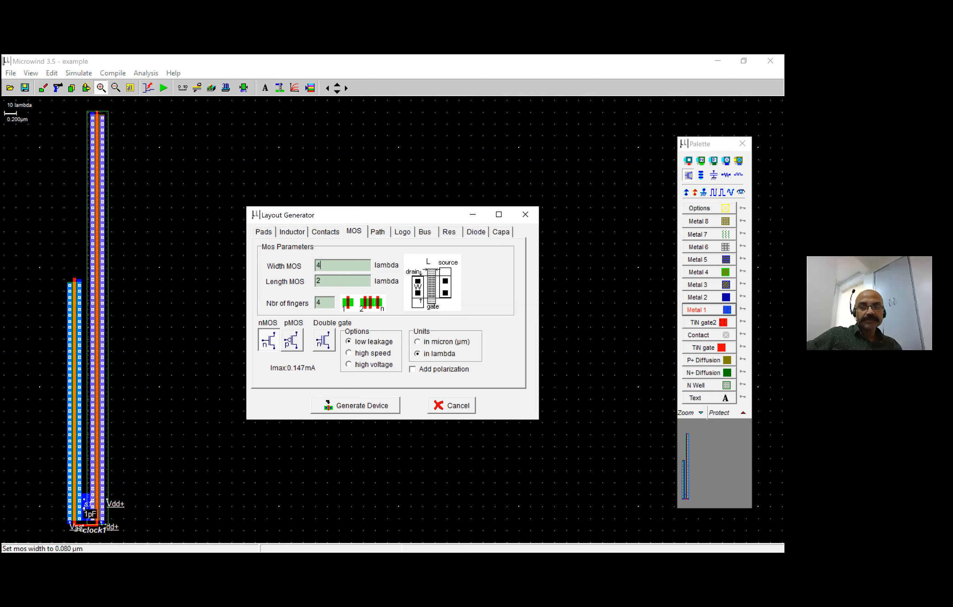
key("BackSpace")
key("BackSpace")
type("50")
key("BackSpace")
type("1")
key("BackSpace")
type("2")
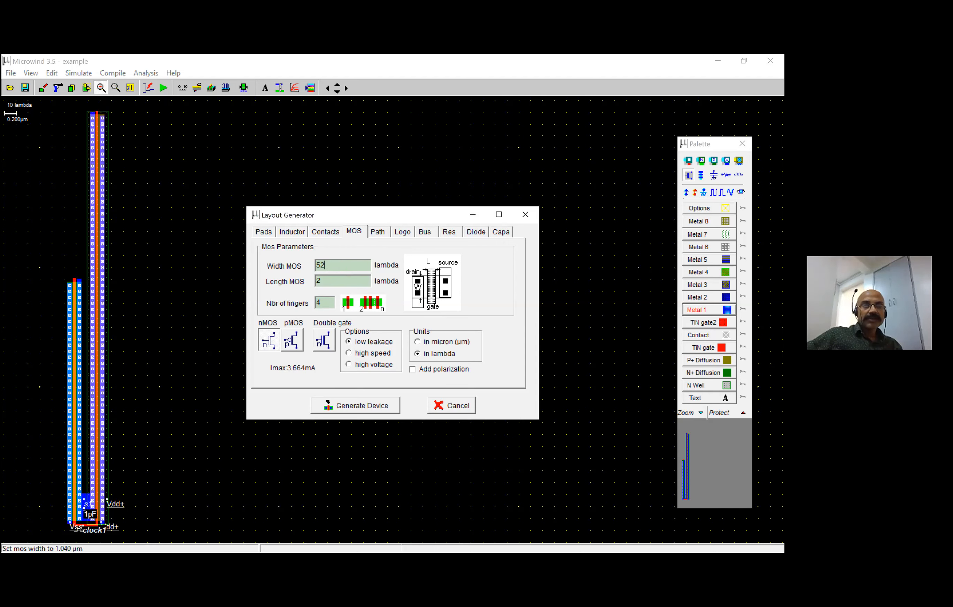
Generate the 52 lambda wide nMOS with 4 fingers and place it beside the existing inverter
left_click_drag(333, 266, 294, 266)
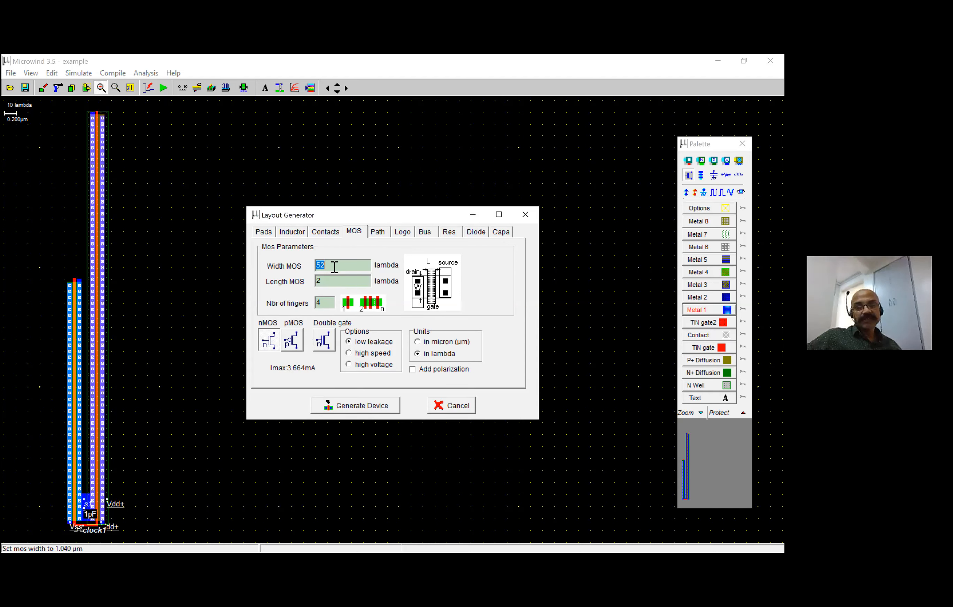
double_click(326, 303)
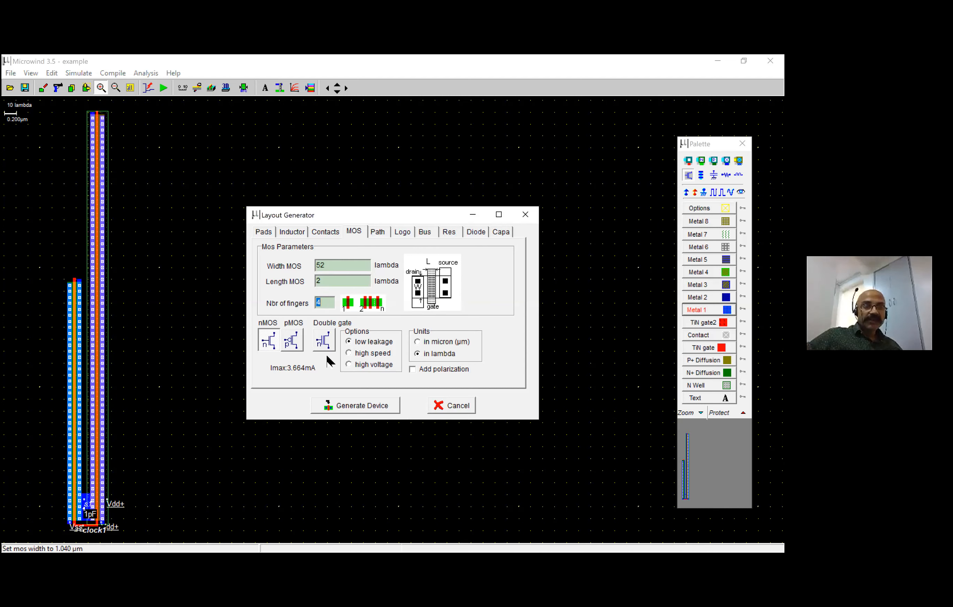
left_click(340, 406)
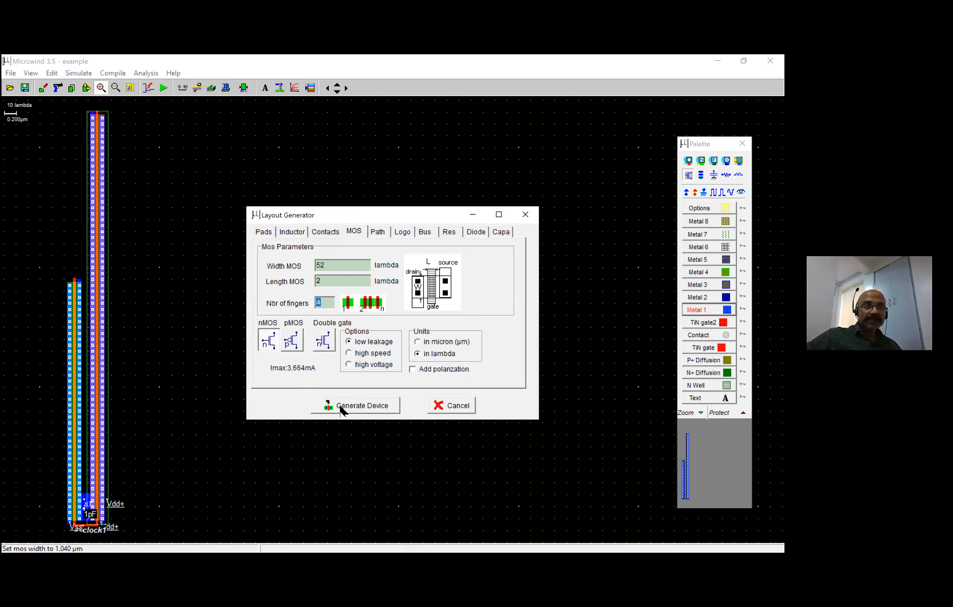
left_click(144, 526)
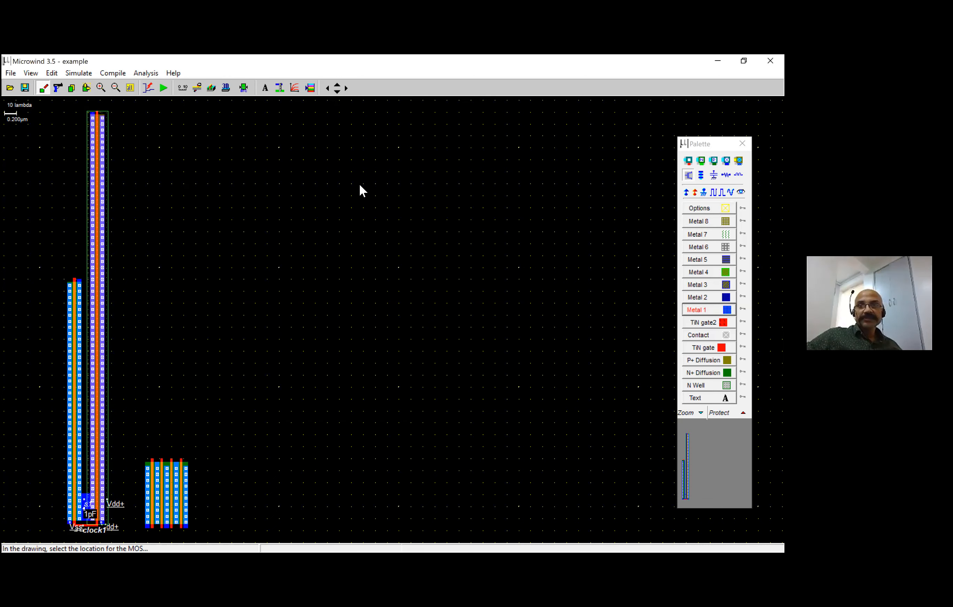
Switch the MOS generator to a pMOS with 4 fingers and try a width of 66 lambda
left_click(302, 347)
left_click(298, 347)
double_click(349, 266)
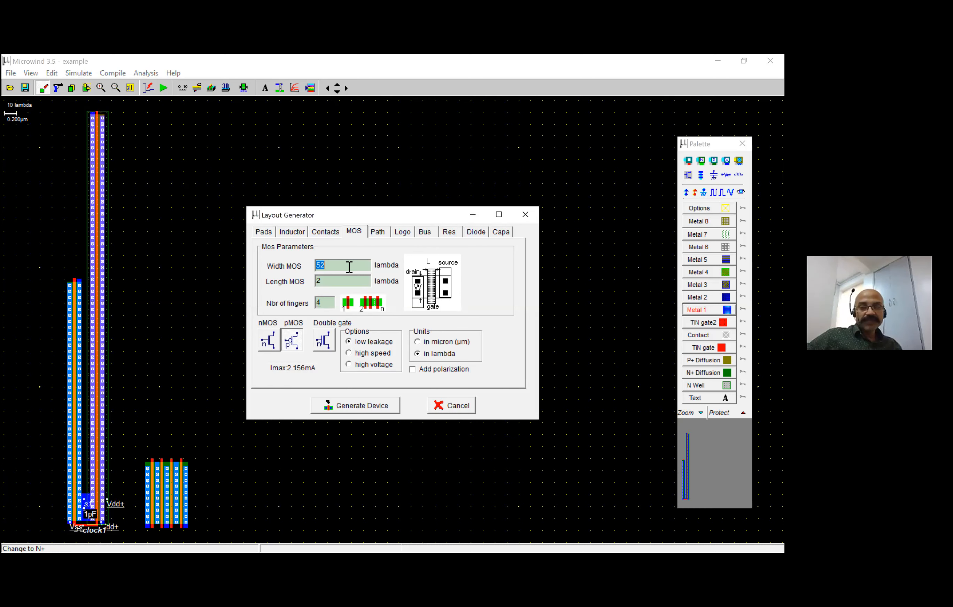
type("66")
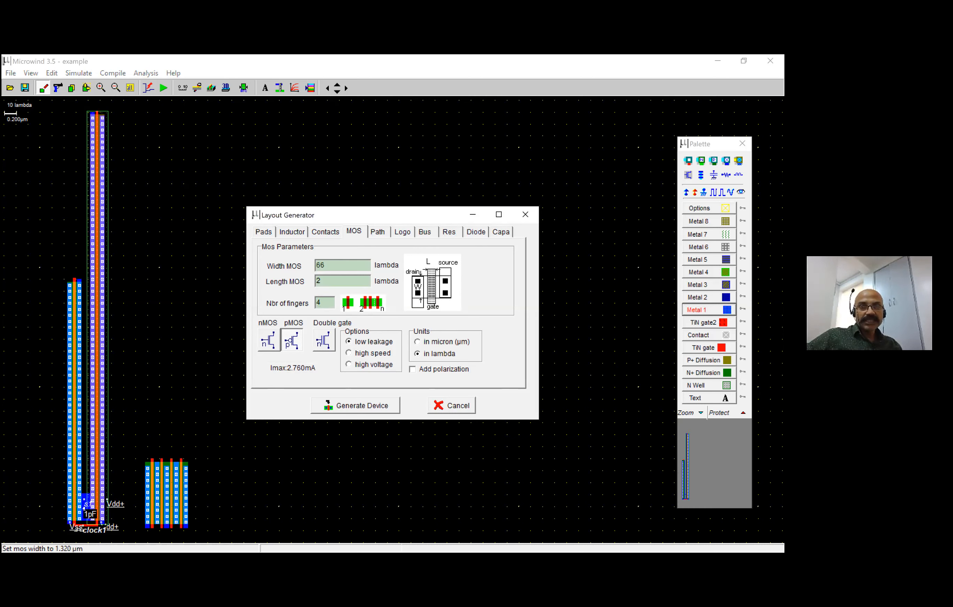
Tune the pMOS width by trying 82, 90 and 88 lambda, and place an 86 lambda wide device above the four-finger nMOS
key("BackSpace")
key("BackSpace")
type("82")
key("BackSpace")
key("BackSpace")
type("90")
key("BackSpace")
key("BackSpace")
type("88")
key("BackSpace")
type("6")
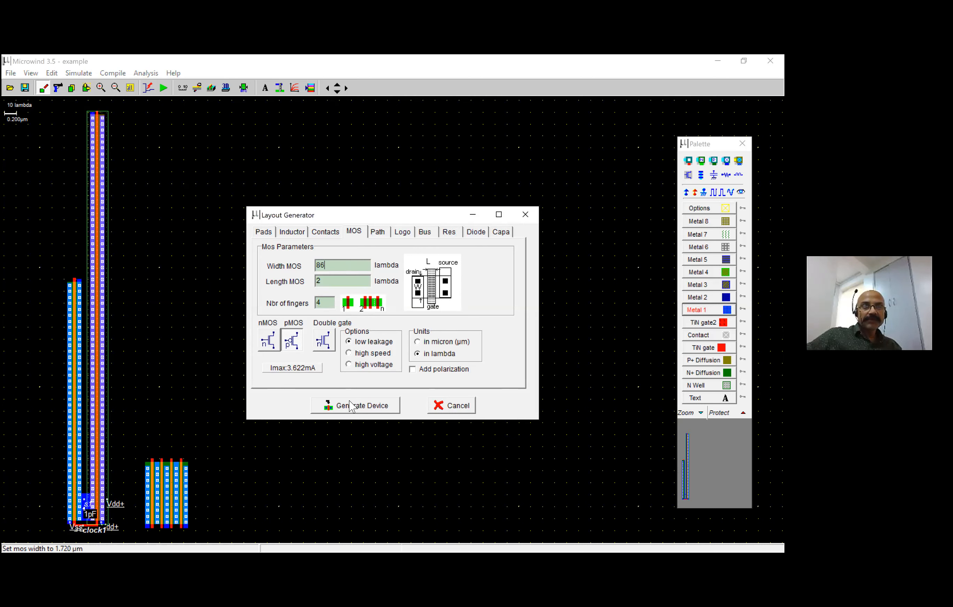
left_click(356, 414)
left_click(145, 449)
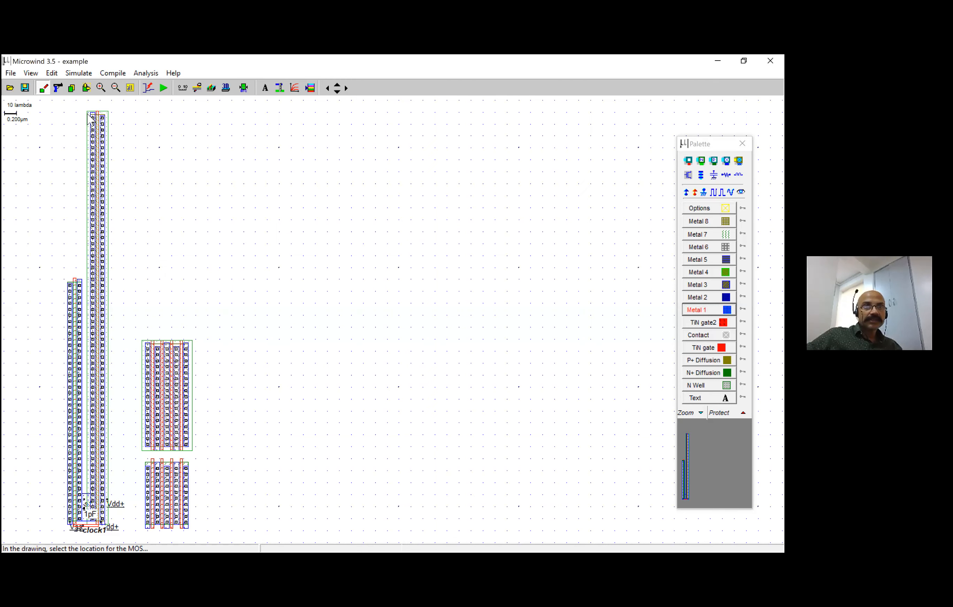
Examine the facing ends of the four-finger pMOS and nMOS, and inspect the nMOS fingers in close-up
left_click(101, 87)
left_click_drag(132, 427, 198, 489)
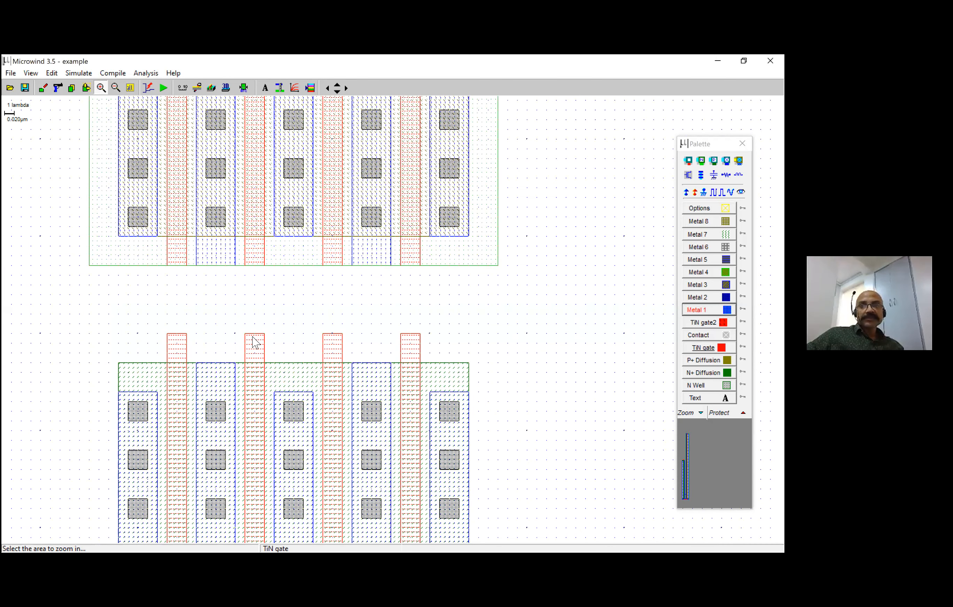
left_click(708, 309)
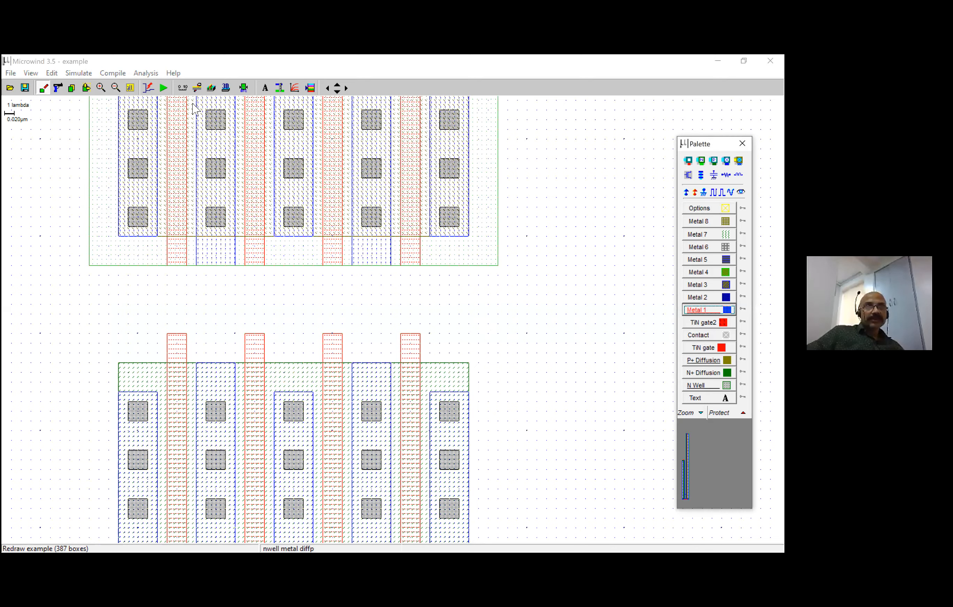
left_click(129, 87)
left_click(101, 88)
left_click_drag(144, 512, 165, 529)
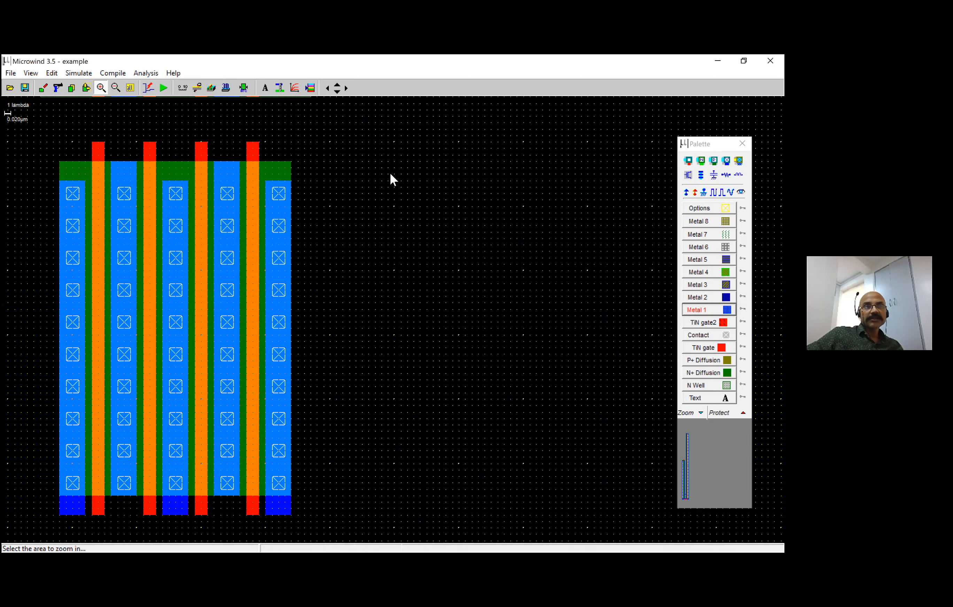
Switch to Microsoft Whiteboard and clear the old Metastability drawing from the board
left_click(303, 89)
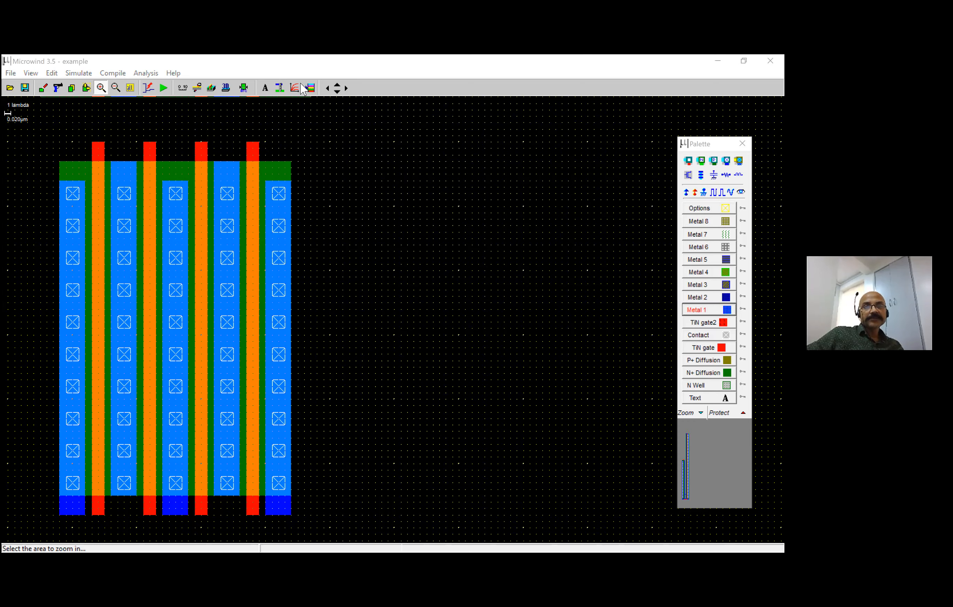
left_click(431, 269)
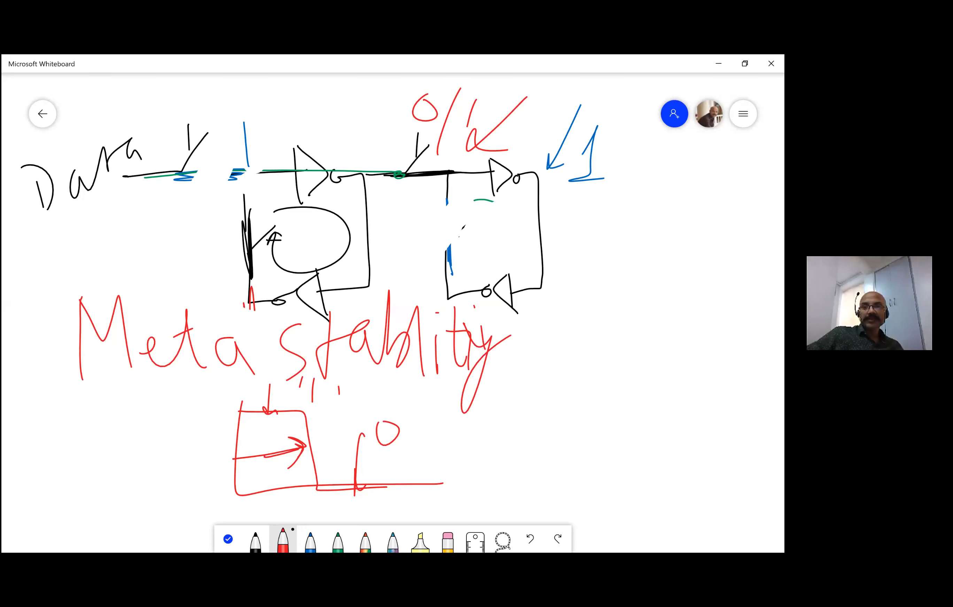
left_click(743, 113)
left_click(552, 342)
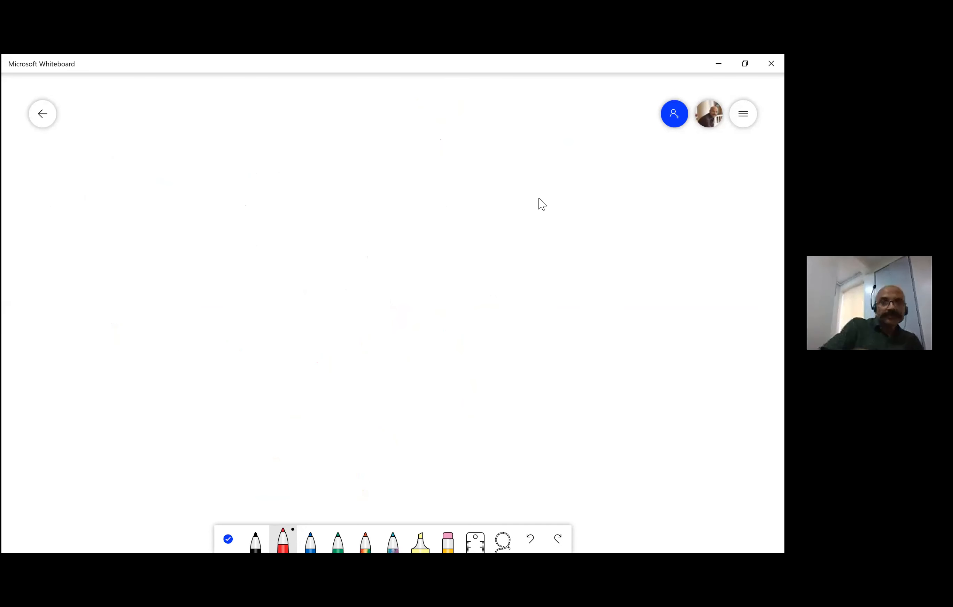
Sketch two series-connected MOS transistors in red, each with its own gate plate and gate lead below the channel
mouse_move(176, 215)
left_mouse_down()
mouse_move(230, 268)
mouse_move(292, 263)
mouse_move(348, 199)
mouse_move(364, 260)
mouse_move(413, 252)
mouse_move(430, 187)
mouse_move(487, 181)
left_mouse_up()
left_click_drag(368, 288, 420, 279)
left_click_drag(395, 293, 402, 337)
left_click_drag(233, 303, 273, 298)
left_click_drag(259, 308, 265, 378)
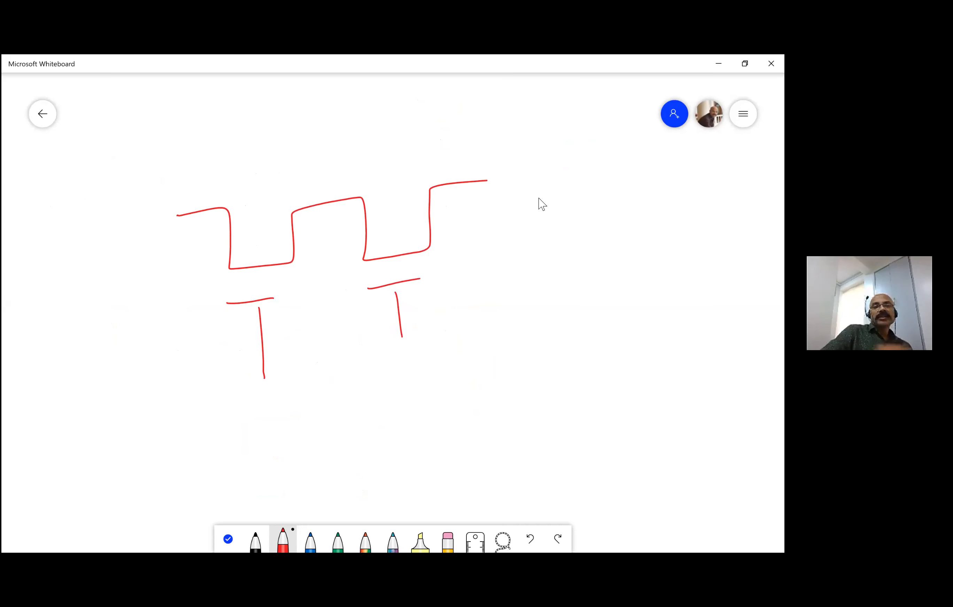
Mark the node shared by the two transistors with an arrow and label the terminals S, D, S and D in order
mouse_move(323, 147)
left_mouse_down()
mouse_move(332, 211)
mouse_move(323, 209)
left_mouse_up()
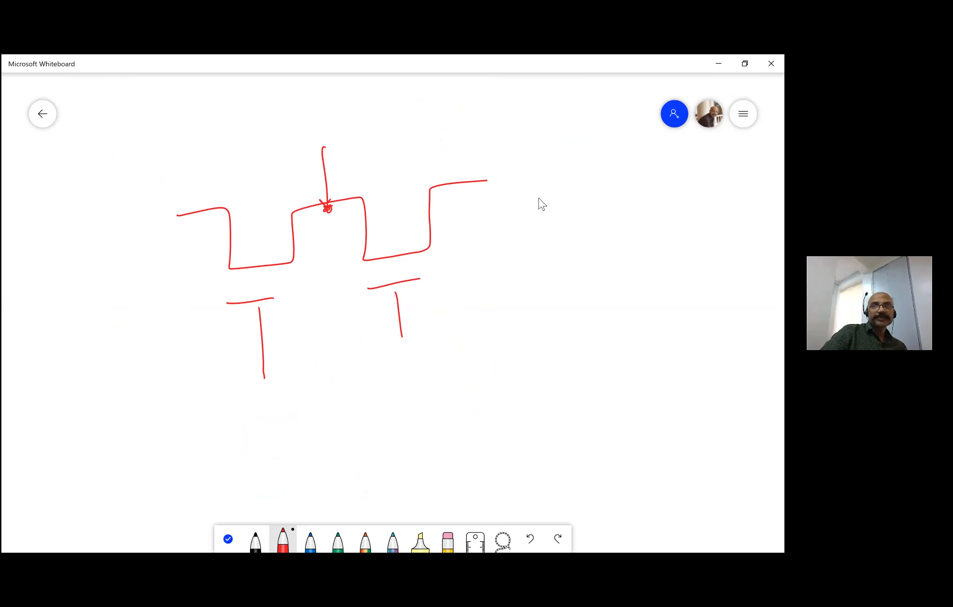
mouse_move(499, 169)
left_mouse_down()
mouse_move(501, 203)
mouse_move(514, 197)
mouse_move(502, 204)
left_mouse_up()
mouse_move(343, 187)
left_mouse_down()
mouse_move(352, 183)
mouse_move(307, 181)
mouse_move(308, 192)
left_mouse_up()
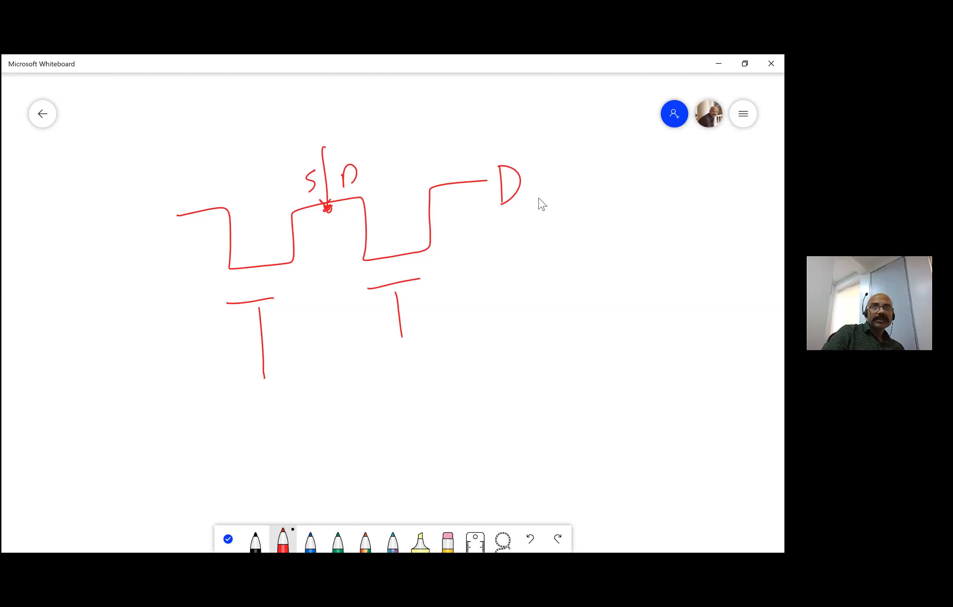
left_click_drag(356, 159, 358, 176)
left_click_drag(359, 178, 341, 188)
key("ctrl+z")
key("ctrl+z")
key("ctrl+z")
mouse_move(354, 164)
left_mouse_down()
mouse_move(343, 188)
mouse_move(296, 199)
left_mouse_up()
left_click_drag(165, 194, 150, 234)
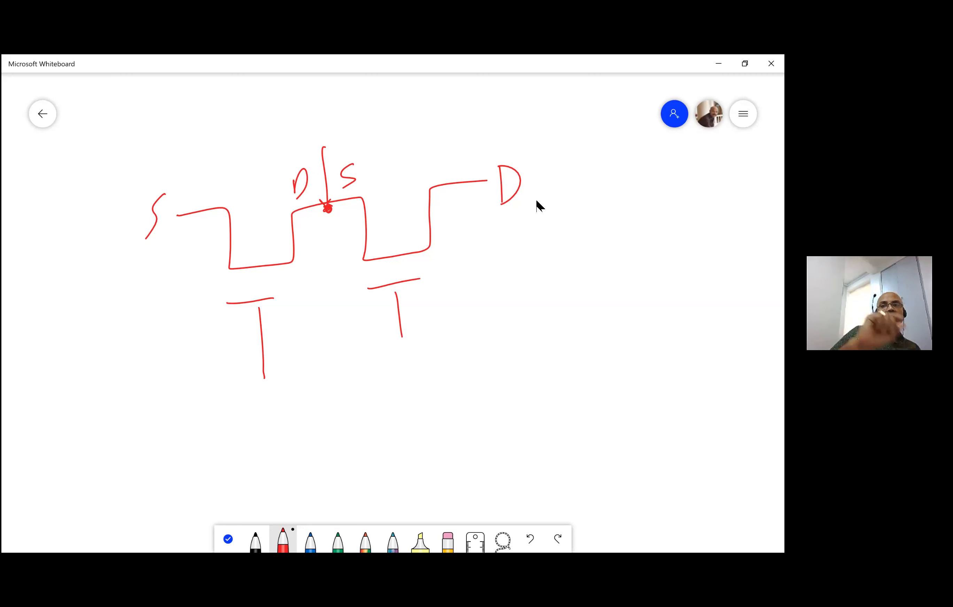
Add a circled A at the outer drain, a circled Y at the outer source, and circled 1 and 2 below the gates
mouse_move(496, 241)
left_mouse_down()
mouse_move(497, 302)
mouse_move(519, 263)
mouse_move(544, 291)
left_mouse_up()
left_click_drag(495, 271, 543, 250)
left_click_drag(515, 207, 556, 213)
mouse_move(82, 298)
left_mouse_down()
mouse_move(102, 315)
mouse_move(119, 369)
left_mouse_up()
mouse_move(105, 257)
left_mouse_down()
mouse_move(95, 258)
mouse_move(120, 264)
mouse_move(68, 273)
left_mouse_up()
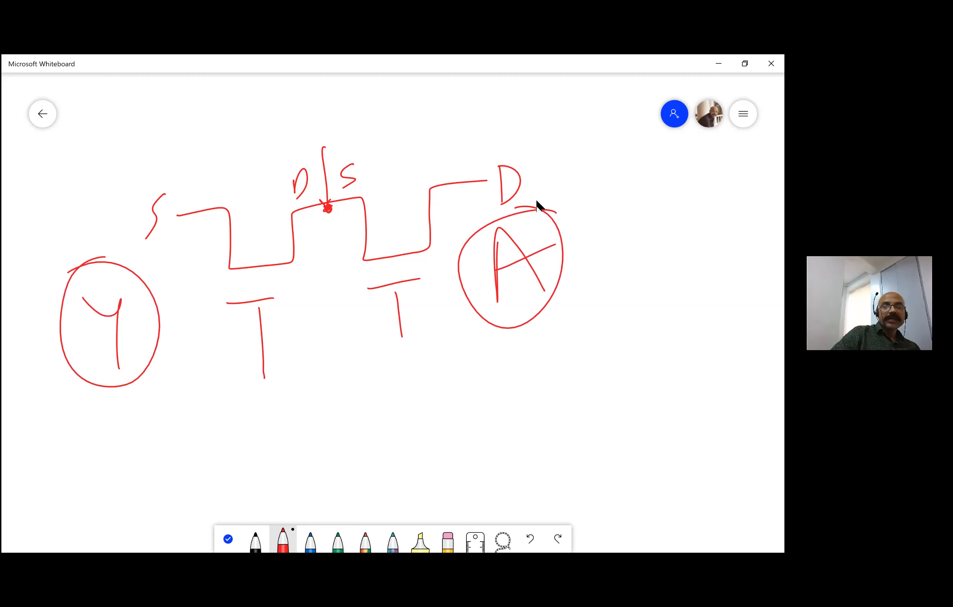
mouse_move(402, 374)
left_mouse_down()
mouse_move(410, 405)
mouse_move(394, 404)
mouse_move(393, 358)
left_mouse_up()
mouse_move(268, 400)
left_mouse_down()
mouse_move(258, 393)
mouse_move(299, 386)
left_mouse_up()
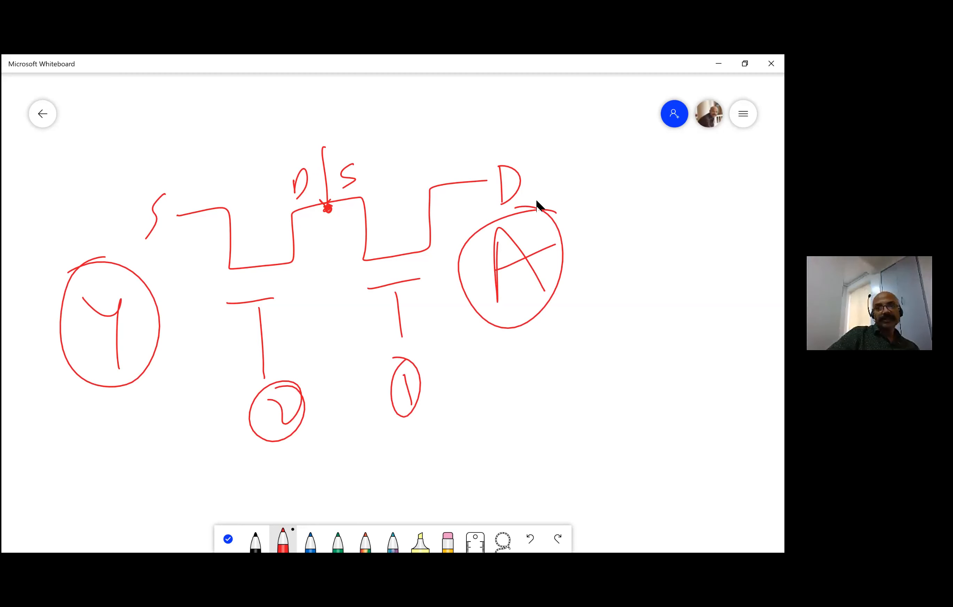
Undo the circled A, Y, 1 and 2 labels around the series transistors
key("ctrl+z")
key("ctrl+z")
key("ctrl+z")
key("ctrl+z")
key("ctrl+z")
key("ctrl+z")
key("ctrl+z")
key("ctrl+z")
key("ctrl+z")
Join the two gate leads with a line and draw a common gate lead ending at a circled 1
left_click_drag(406, 336, 272, 374)
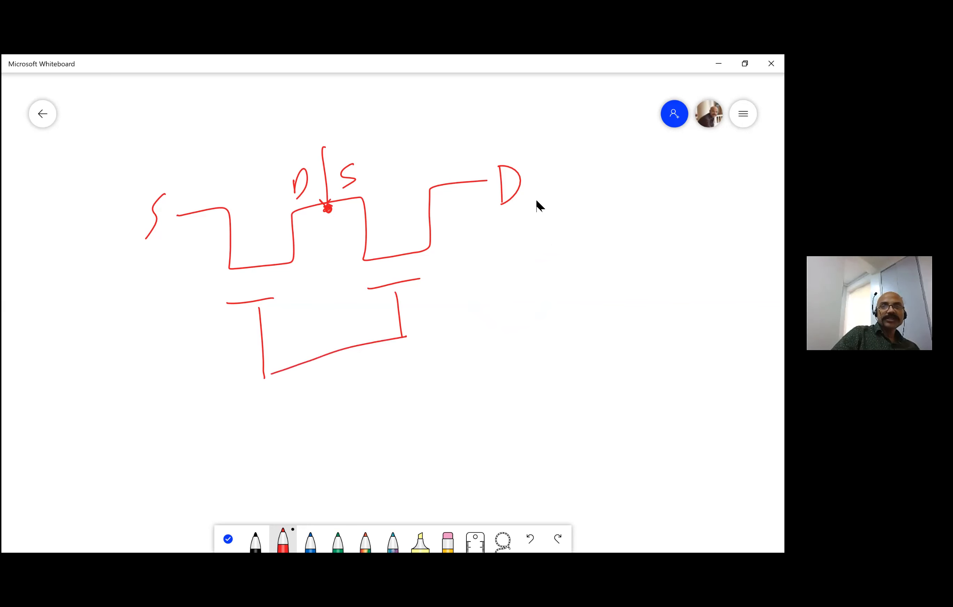
mouse_move(350, 352)
left_mouse_down()
mouse_move(363, 437)
mouse_move(405, 453)
left_mouse_up()
mouse_move(406, 402)
left_mouse_down()
mouse_move(430, 416)
mouse_move(399, 402)
left_mouse_up()
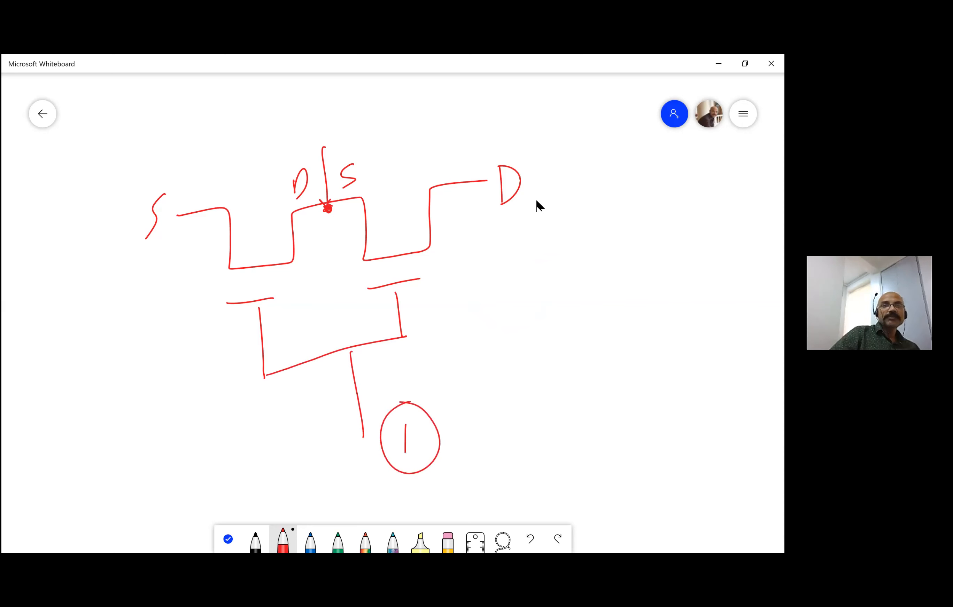
Connect the outer drain and source with a line over the transistors, and mark circled A as input and circled Y at the shared node
mouse_move(487, 181)
left_mouse_down()
mouse_move(473, 88)
mouse_move(231, 125)
mouse_move(165, 195)
mouse_move(173, 220)
mouse_move(192, 217)
left_mouse_up()
mouse_move(567, 100)
left_mouse_down()
mouse_move(504, 140)
mouse_move(533, 161)
mouse_move(562, 164)
mouse_move(564, 152)
left_mouse_up()
mouse_move(315, 163)
left_mouse_down()
mouse_move(325, 147)
mouse_move(347, 162)
mouse_move(378, 140)
mouse_move(377, 168)
left_mouse_up()
mouse_move(382, 119)
left_mouse_down()
mouse_move(402, 128)
mouse_move(347, 131)
left_mouse_up()
mouse_move(561, 122)
left_mouse_down()
mouse_move(521, 168)
mouse_move(559, 124)
left_mouse_up()
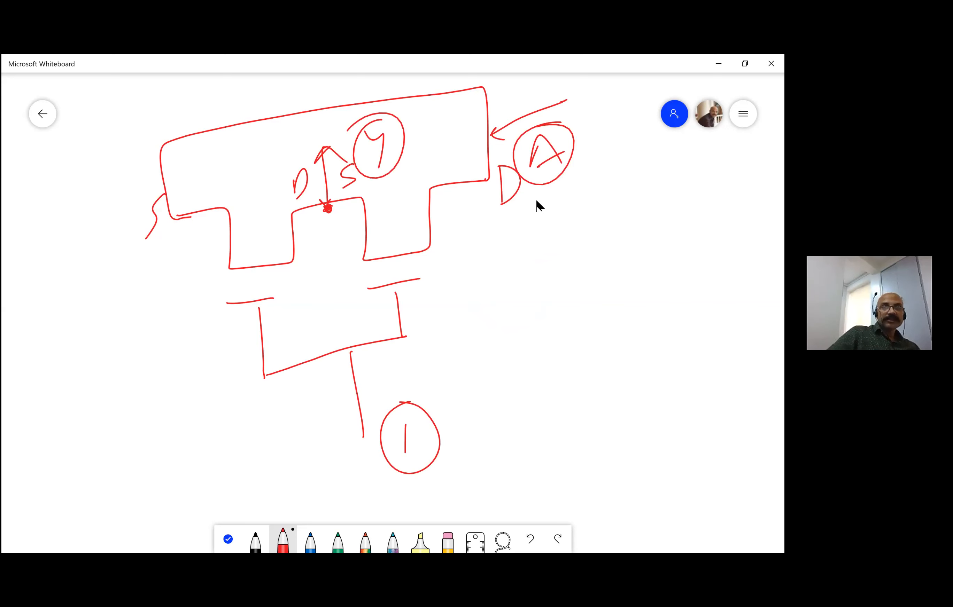
Redraw the circuit beside the first sketch as two parallel transistors with joined gates and common source and drain lines
mouse_move(85, 305)
left_mouse_down()
mouse_move(58, 400)
mouse_move(90, 459)
left_mouse_up()
mouse_move(157, 293)
left_mouse_down()
mouse_move(154, 339)
mouse_move(139, 358)
mouse_move(162, 404)
mouse_move(164, 452)
left_mouse_up()
left_click_drag(125, 342, 131, 392)
mouse_move(44, 365)
left_mouse_down()
mouse_move(45, 400)
mouse_move(91, 374)
mouse_move(135, 367)
left_mouse_up()
left_click_drag(157, 291, 83, 307)
left_click_drag(96, 465, 230, 436)
left_click_drag(156, 292, 213, 275)
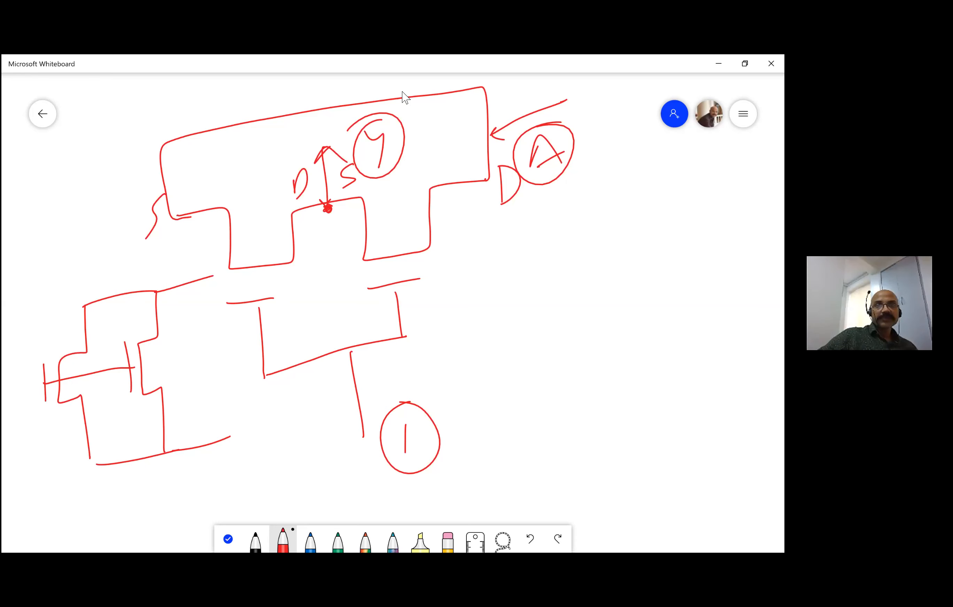
Switch back to Microwind and bring the whole four-finger nMOS and the edge of the pMOS into view
key("alt+Tab")
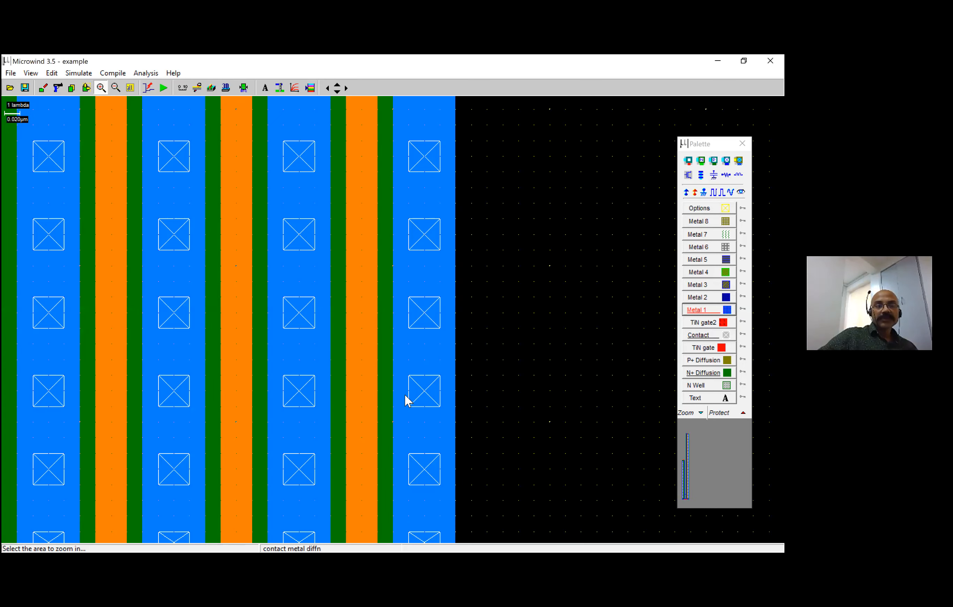
left_click(115, 89)
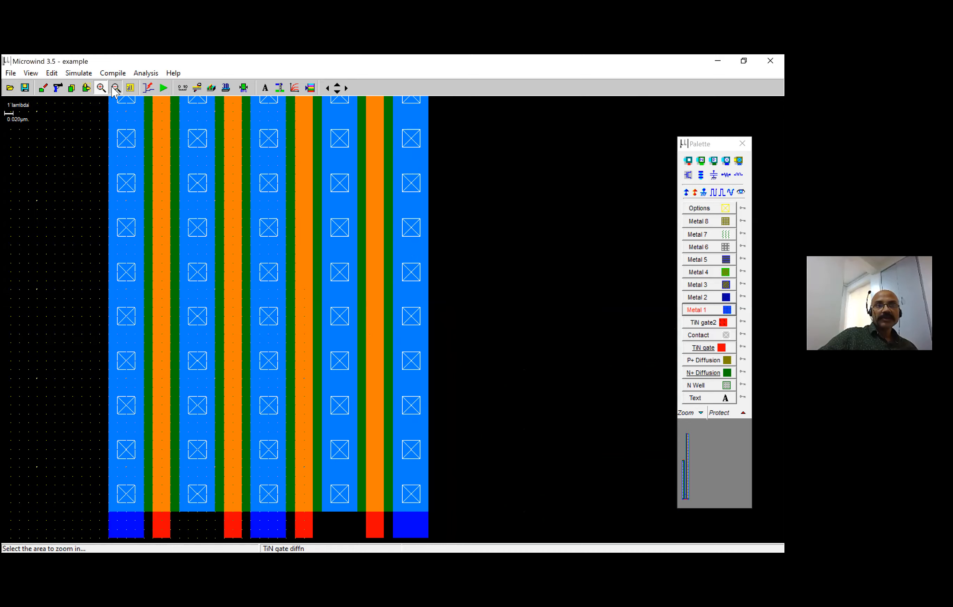
left_click(115, 88)
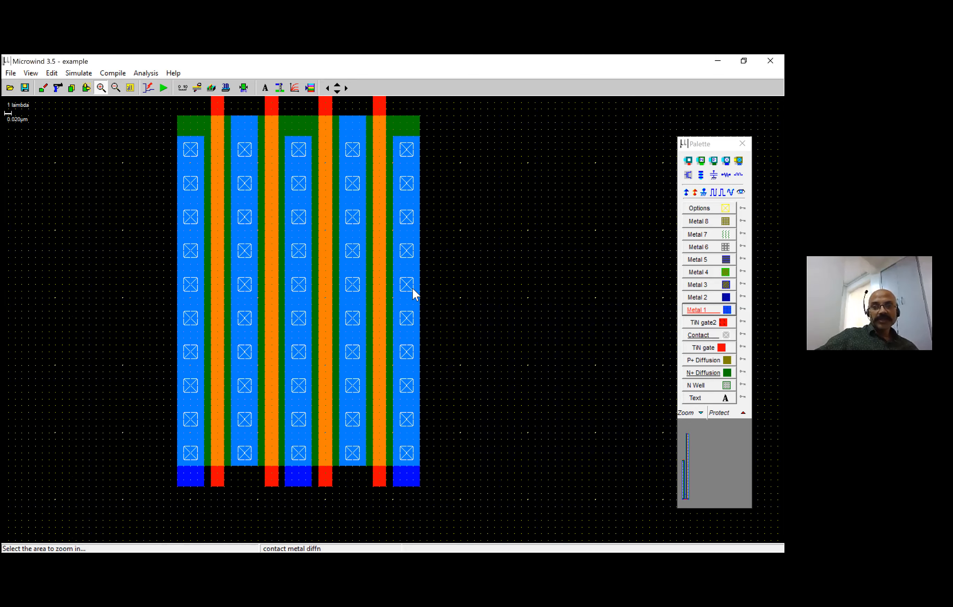
key("Up")
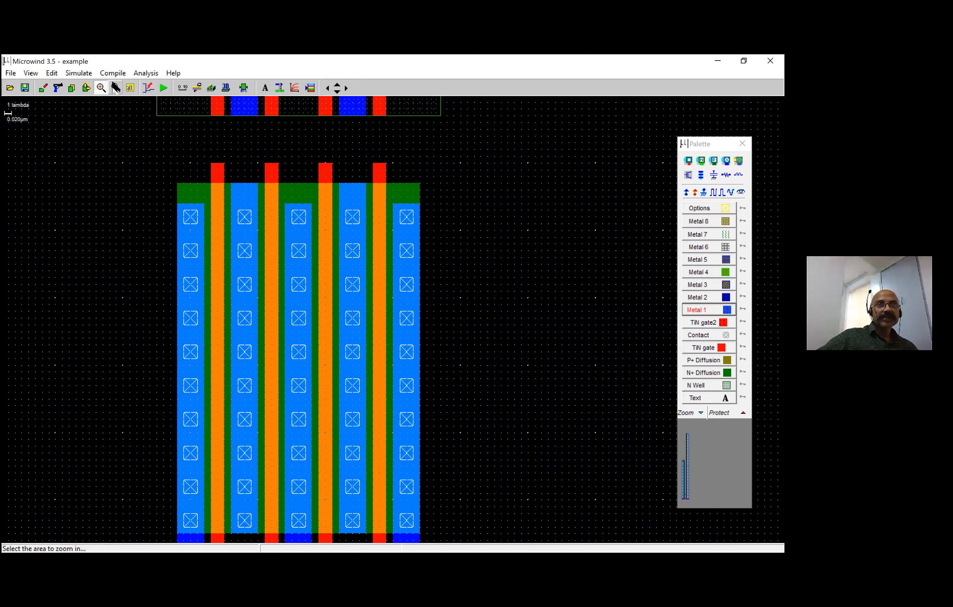
left_click(116, 88)
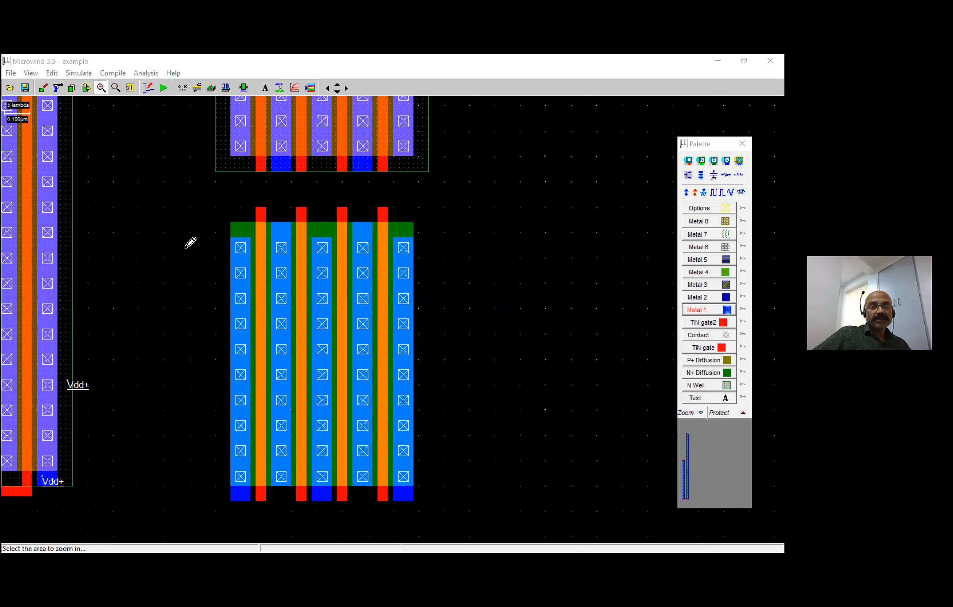
Switch to the Snagit capture of the four-finger nMOS and undo all the orange connection lines drawn on it
key("alt+Tab")
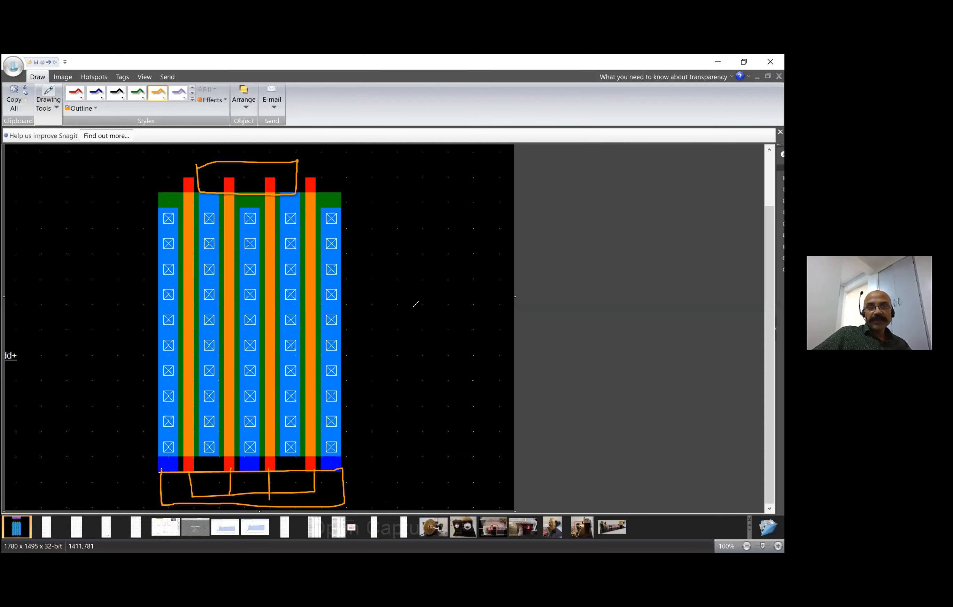
key("ctrl+z")
key("ctrl+z")
key("ctrl+z")
key("ctrl+z")
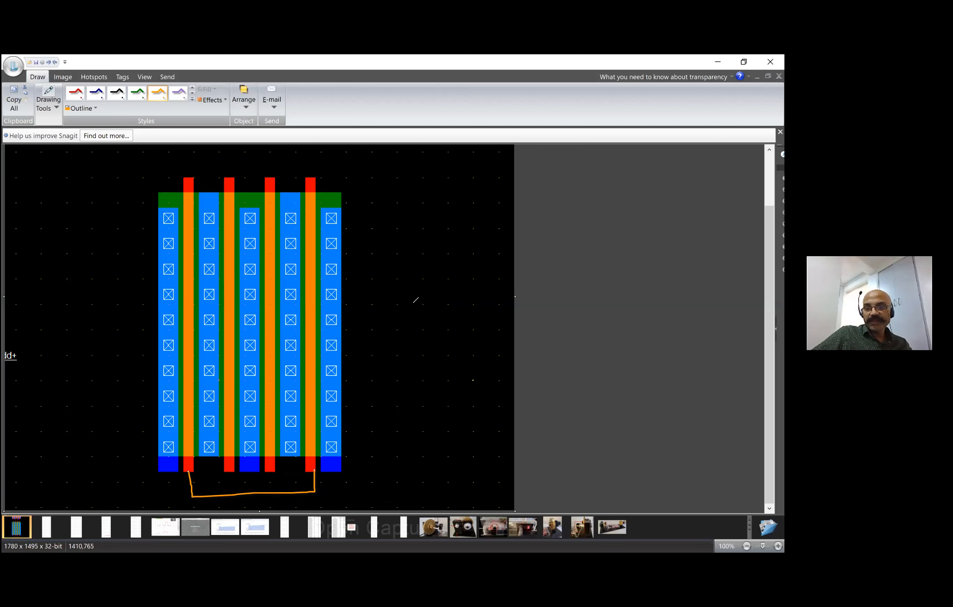
key("ctrl+z")
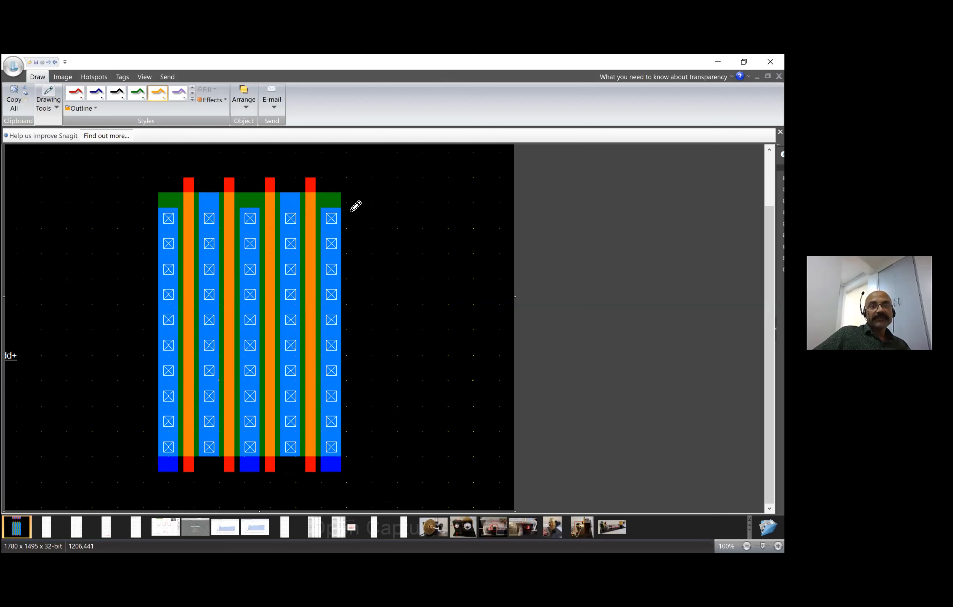
Circle the last finger of the nMOS in orange and draw arrows into its outer metal strip and out of the neighbouring strip
mouse_move(301, 173)
left_mouse_down()
mouse_move(278, 214)
mouse_move(329, 250)
mouse_move(362, 166)
mouse_move(277, 166)
left_mouse_up()
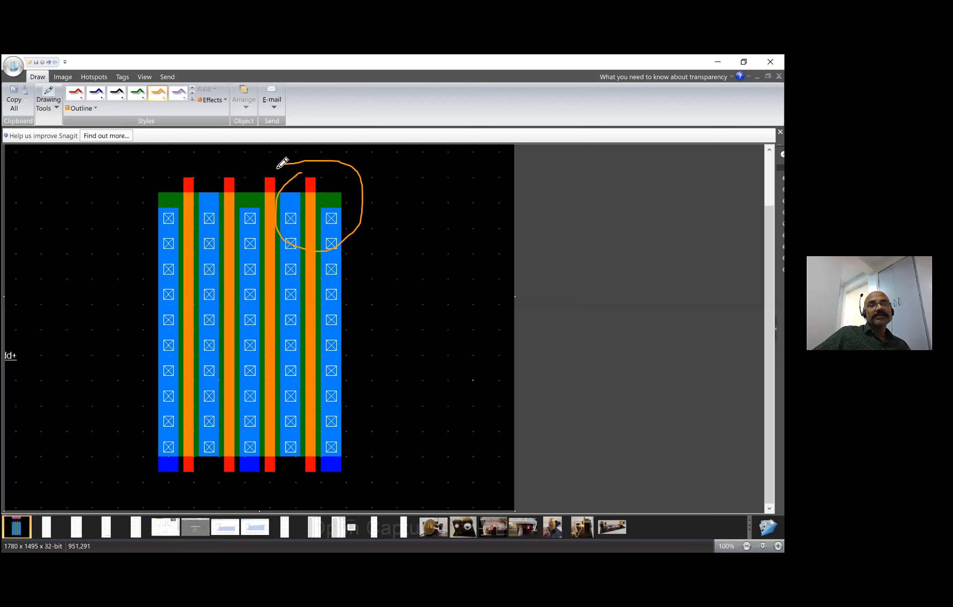
mouse_move(358, 258)
left_mouse_down()
mouse_move(341, 279)
mouse_move(343, 261)
left_mouse_up()
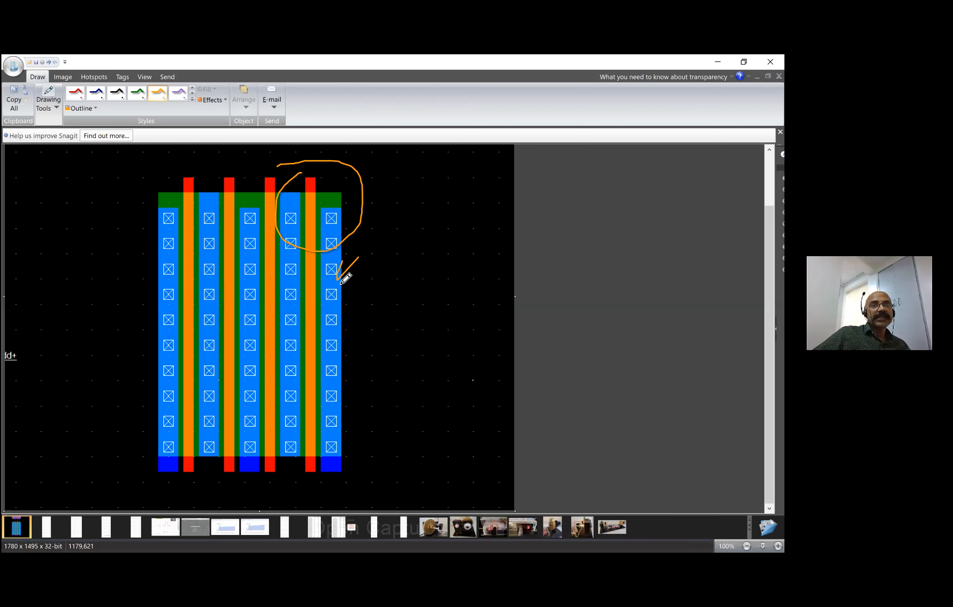
mouse_move(294, 301)
left_mouse_down()
mouse_move(297, 316)
mouse_move(364, 331)
mouse_move(361, 356)
left_mouse_up()
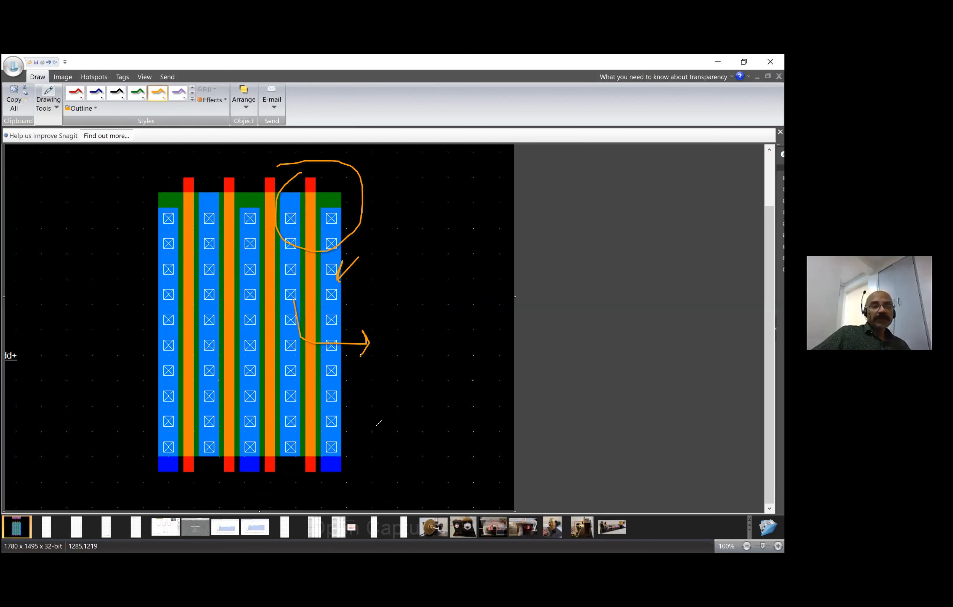
Draw orange arrows at the lower ends of the nMOS's two outer metal strips and mark three of the lower gate ends
mouse_move(378, 391)
left_mouse_down()
mouse_move(345, 433)
mouse_move(341, 446)
mouse_move(356, 446)
left_mouse_up()
mouse_move(155, 451)
left_mouse_down()
mouse_move(117, 444)
mouse_move(76, 453)
mouse_move(93, 478)
left_mouse_up()
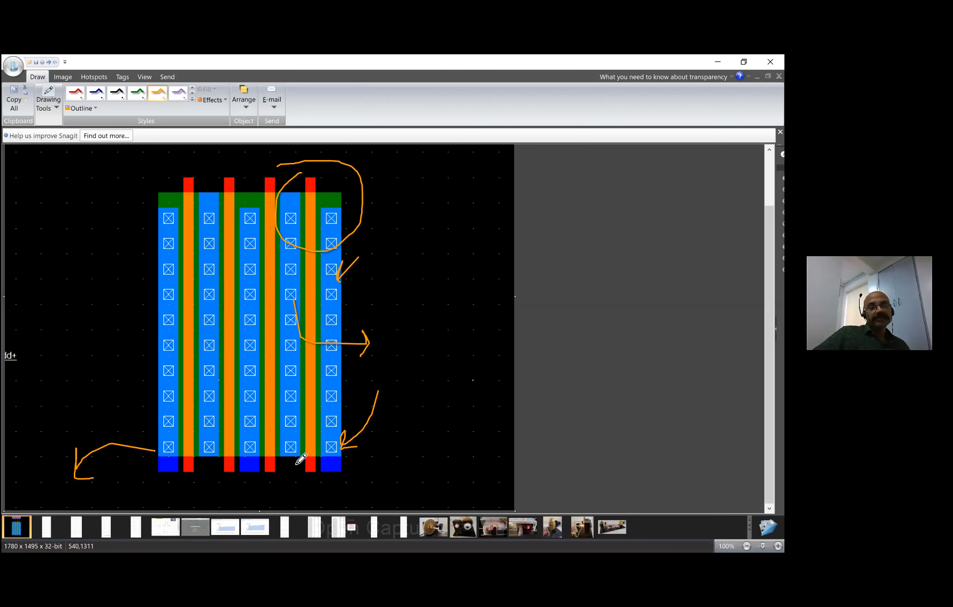
mouse_move(311, 468)
left_mouse_down()
mouse_move(311, 480)
mouse_move(264, 478)
left_mouse_up()
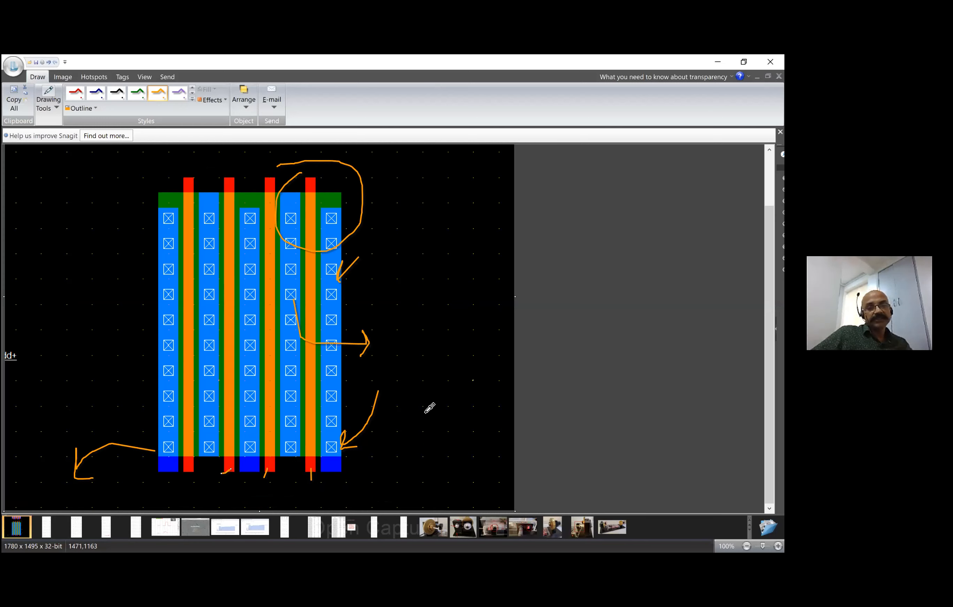
Undo all the orange arrows, gate marks and the circle drawn on the nMOS capture
key("ctrl+z")
key("ctrl+z")
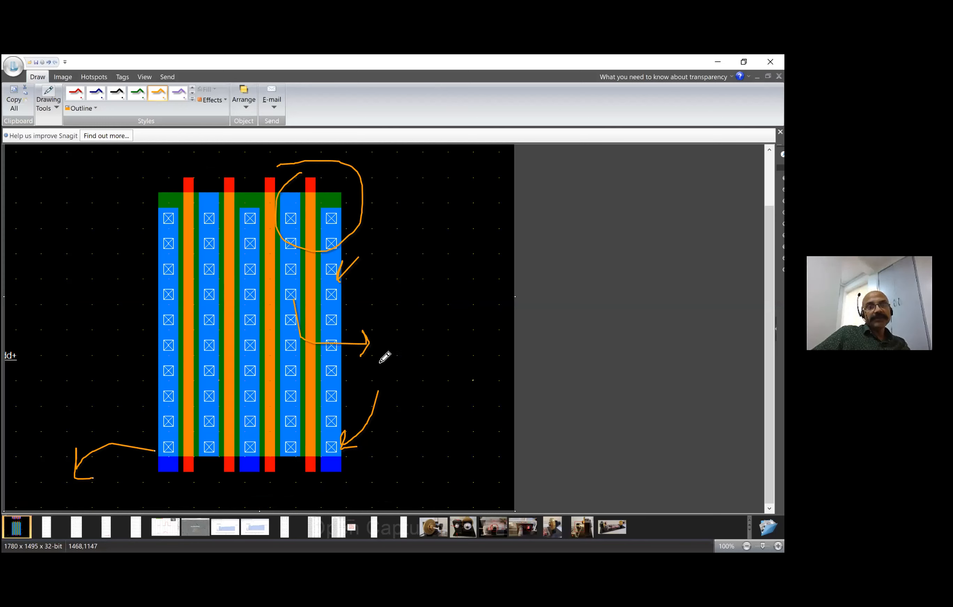
key("ctrl+z")
key("ctrl+z")
key("ctrl+z")
key("ctrl+z")
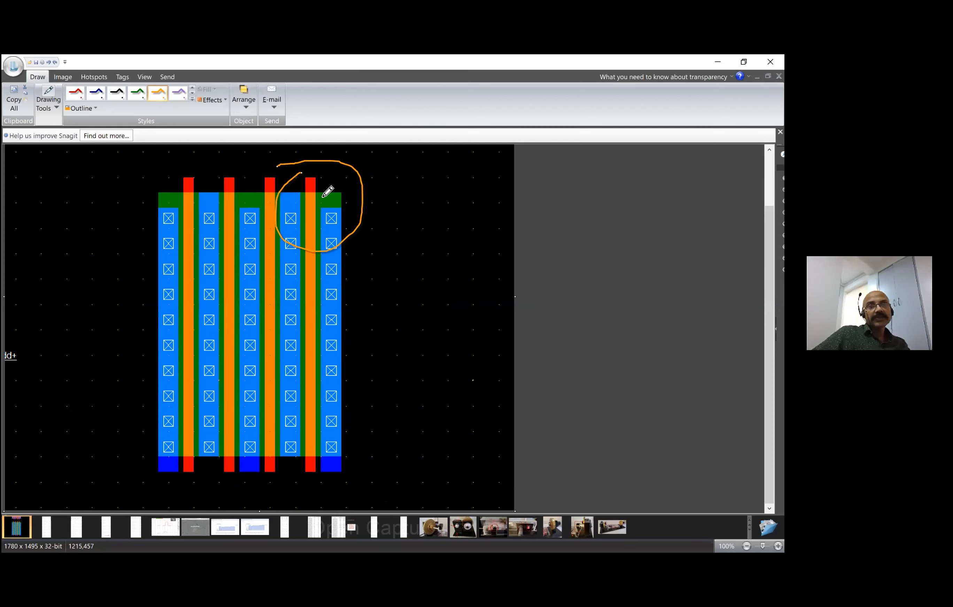
key("ctrl+z")
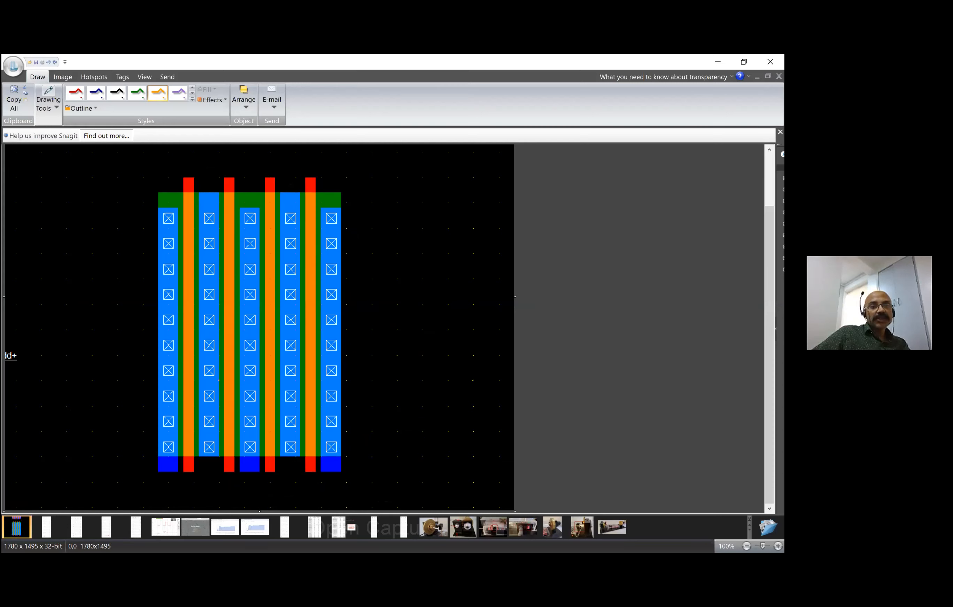
Draw orange lines joining the four gates, the outer and middle metal strips below them, and the two remaining strips above
left_click_drag(187, 177, 313, 175)
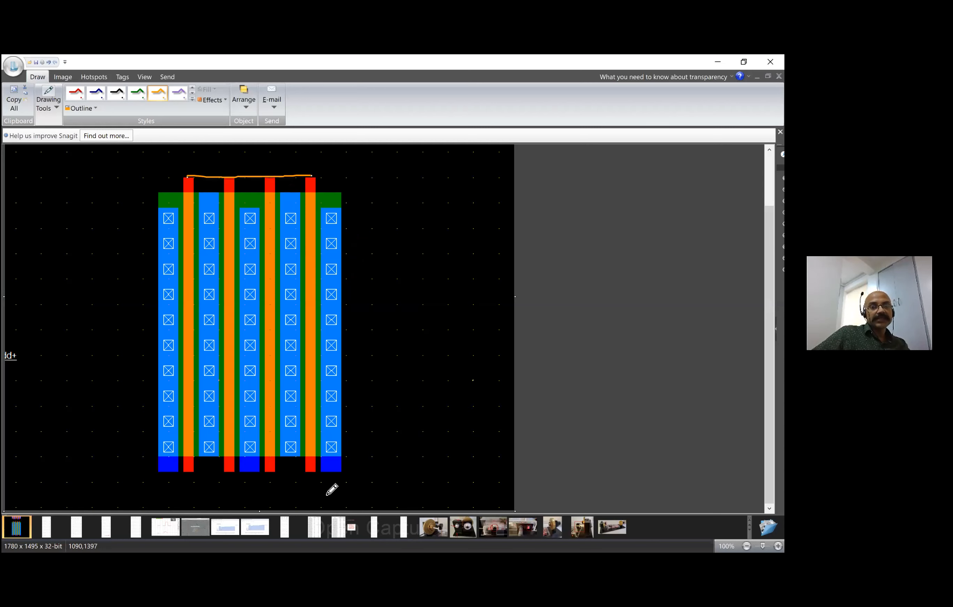
mouse_move(337, 473)
left_mouse_down()
mouse_move(335, 484)
mouse_move(285, 496)
mouse_move(253, 469)
mouse_move(253, 494)
mouse_move(182, 497)
mouse_move(170, 466)
left_mouse_up()
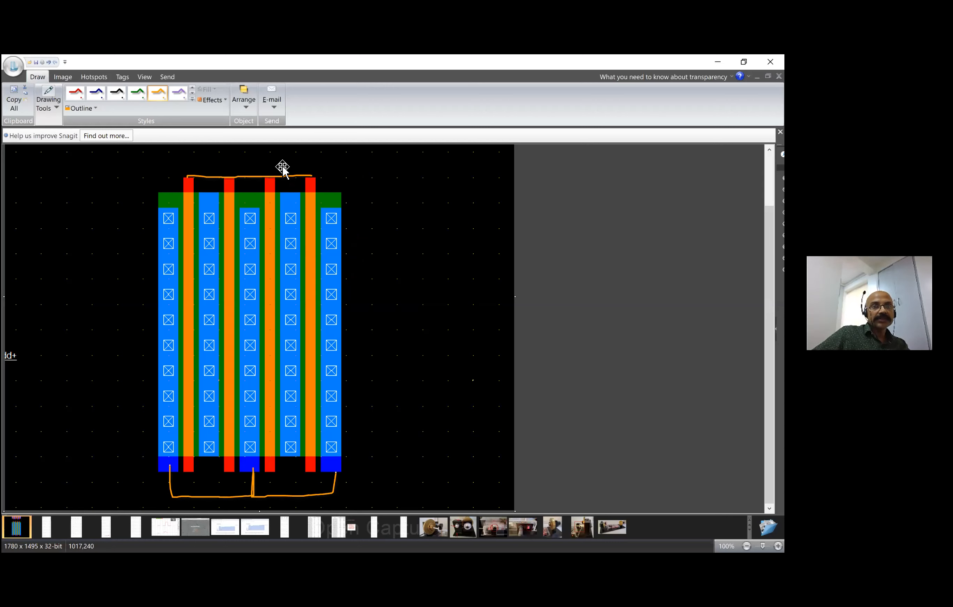
left_click_drag(207, 158, 211, 194)
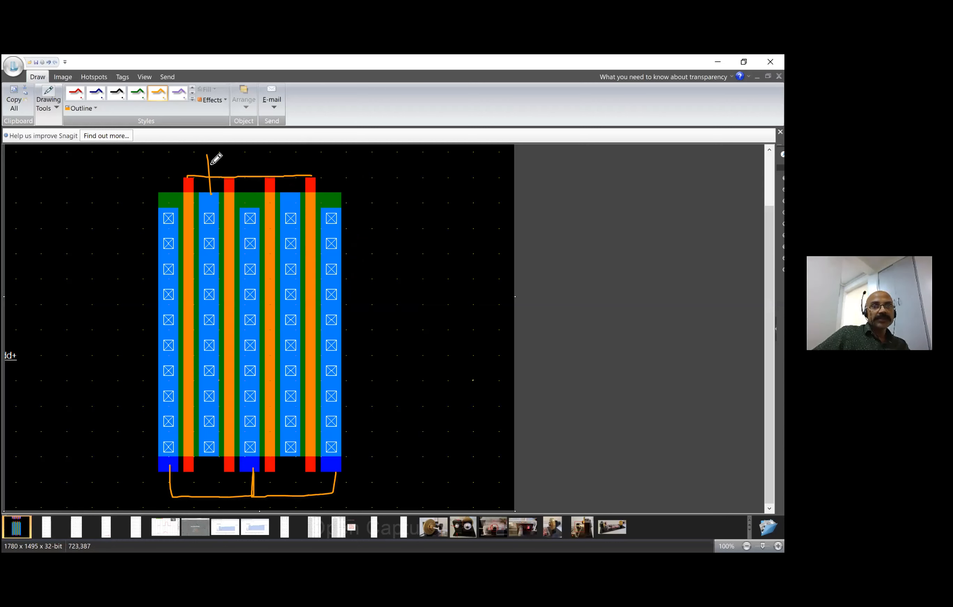
mouse_move(296, 193)
left_mouse_down()
mouse_move(296, 152)
mouse_move(193, 158)
left_mouse_up()
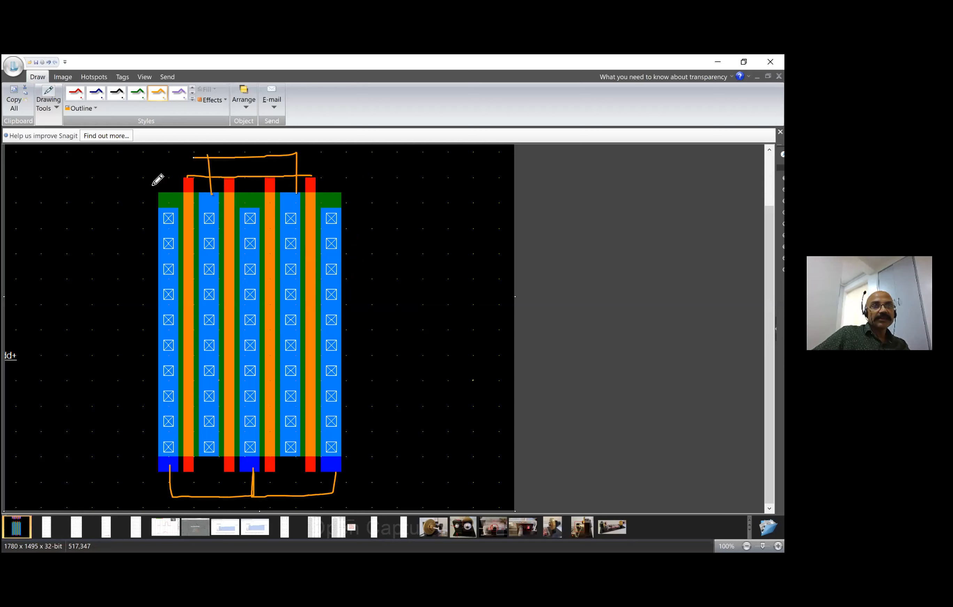
Circle the upper end of the second metal strip in orange, undoing the trial box and the mark on the bare diffusion
mouse_move(153, 183)
left_mouse_down()
mouse_move(352, 224)
mouse_move(154, 169)
left_mouse_up()
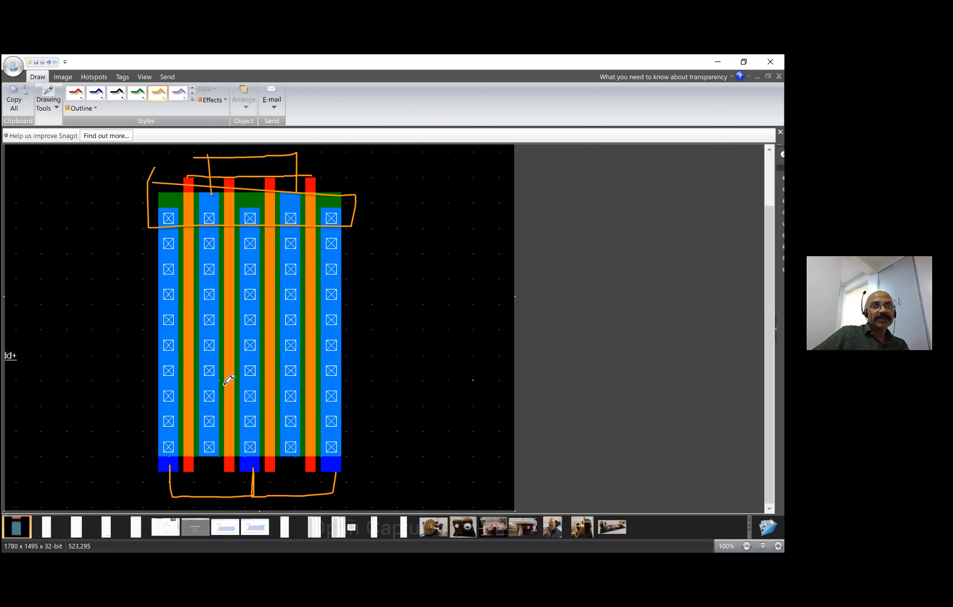
key("ctrl+z")
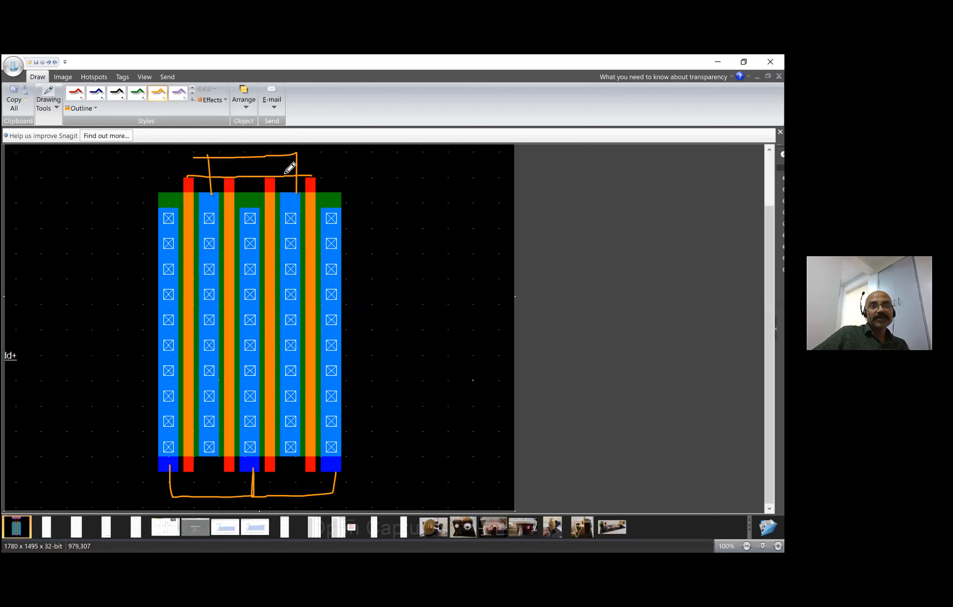
mouse_move(203, 194)
left_mouse_down()
mouse_move(207, 204)
mouse_move(222, 189)
mouse_move(209, 191)
mouse_move(259, 200)
mouse_move(238, 191)
left_mouse_up()
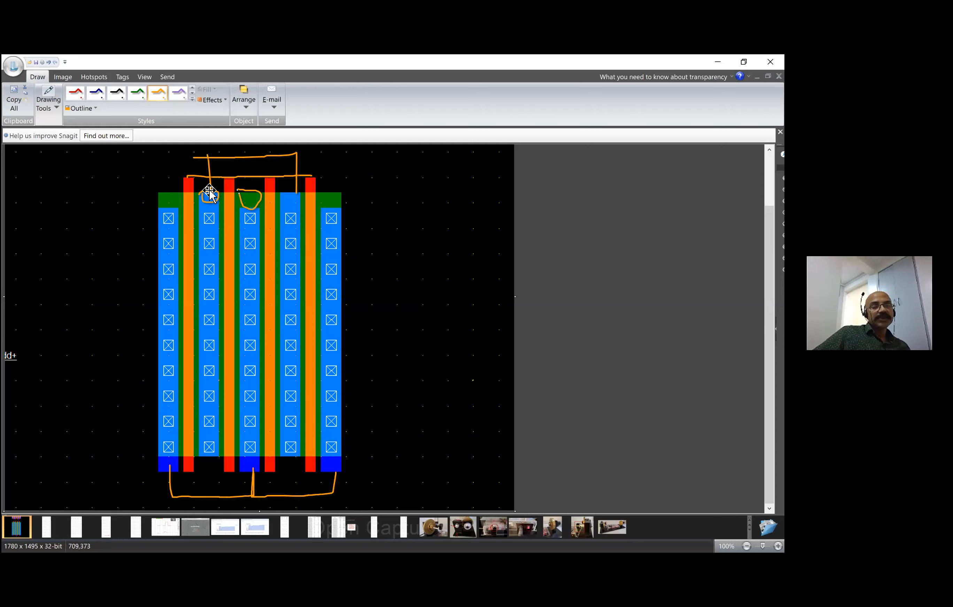
key("ctrl+z")
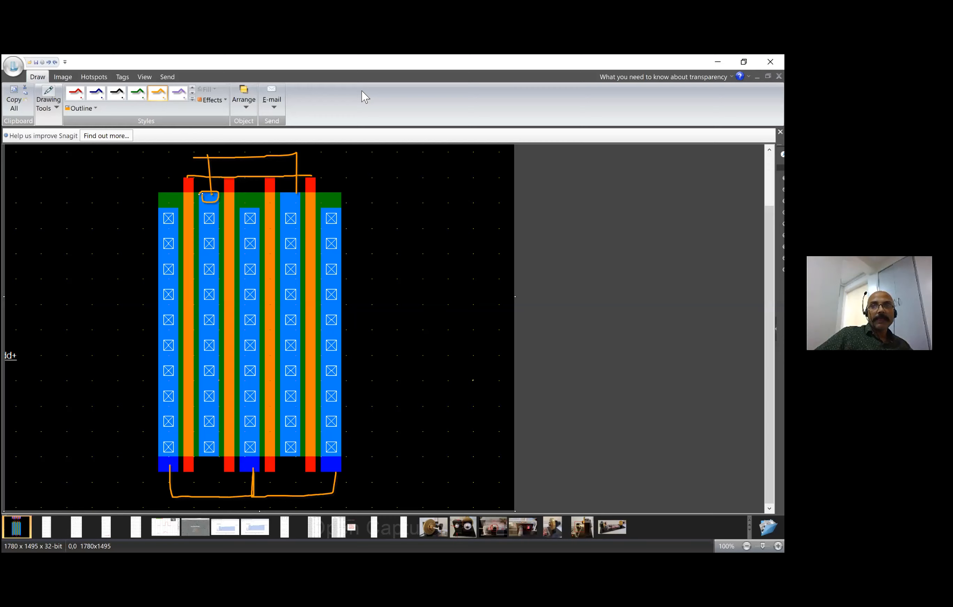
Switch to Microwind and join the nMOS strips in Metal 1 with a 36 x 3 lambda box below and a 20 x 4 lambda box above
key("alt+Tab")
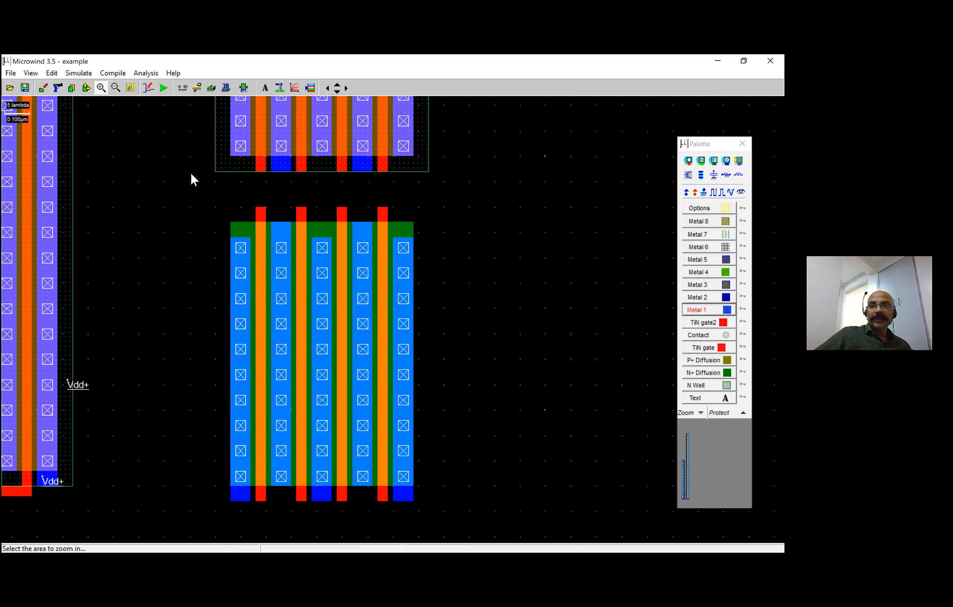
right_click(502, 266)
left_click(504, 266)
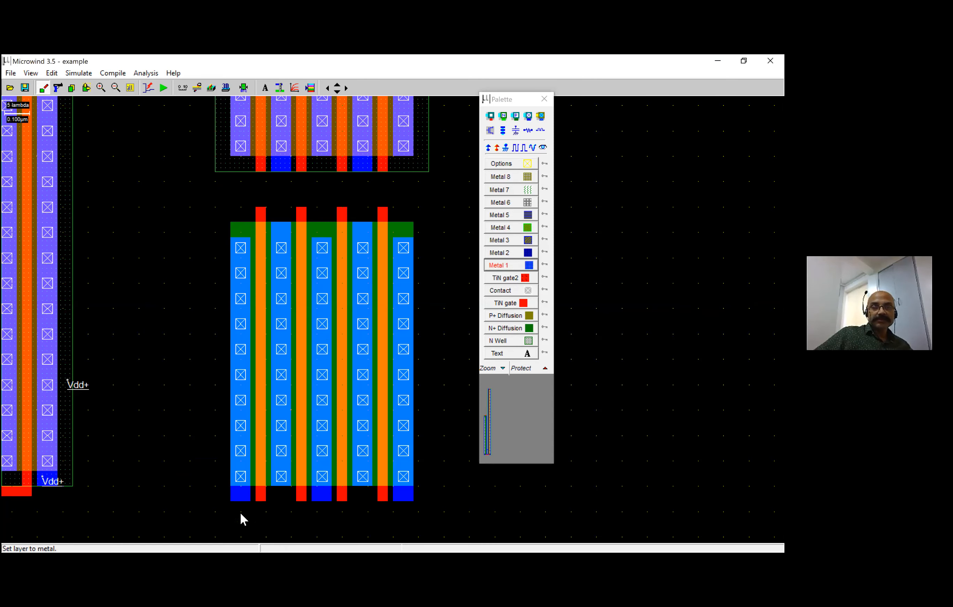
left_click_drag(232, 500, 411, 513)
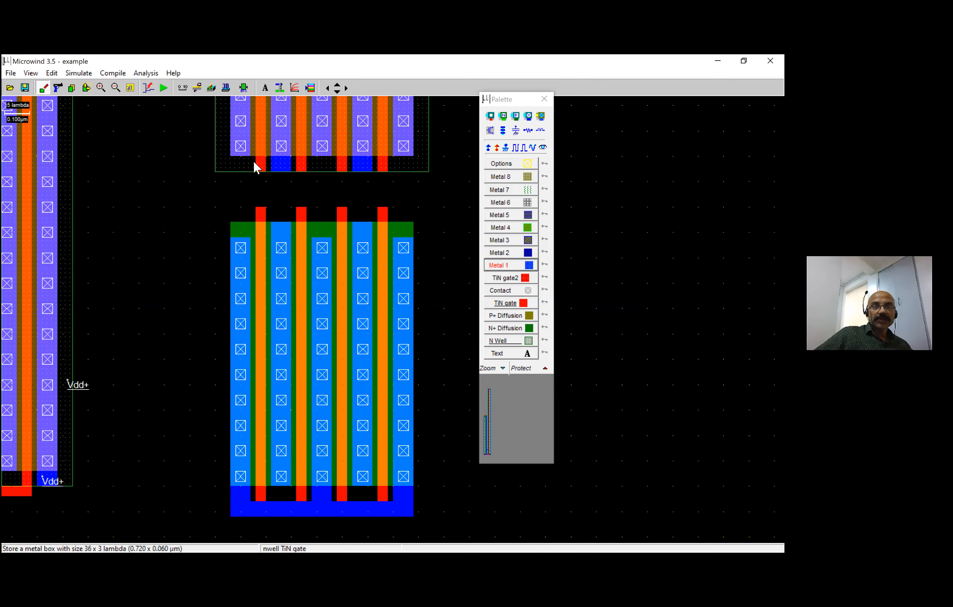
left_click_drag(267, 210, 373, 221)
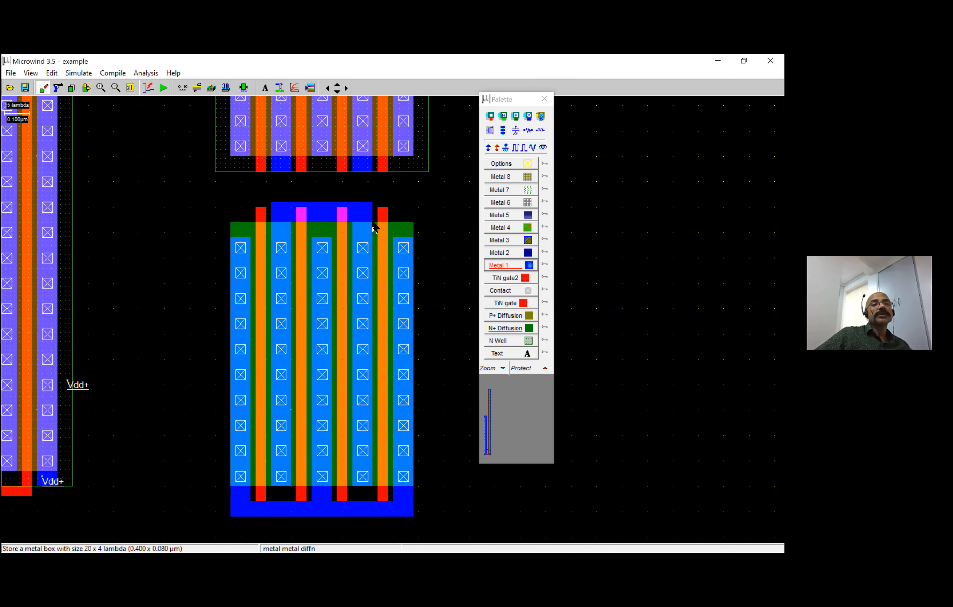
Join the pMOS strips in Metal 1 with a 20 x 3 lambda box at its lower end and a 36 x 5 lambda box at its upper end
scroll(372, 224, "up", 3)
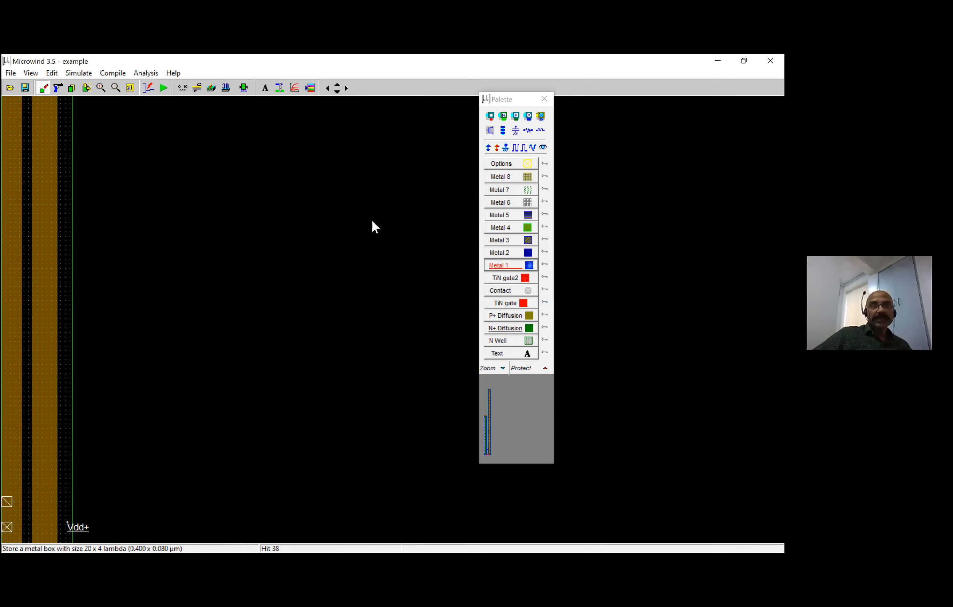
scroll(373, 225, "up", 2)
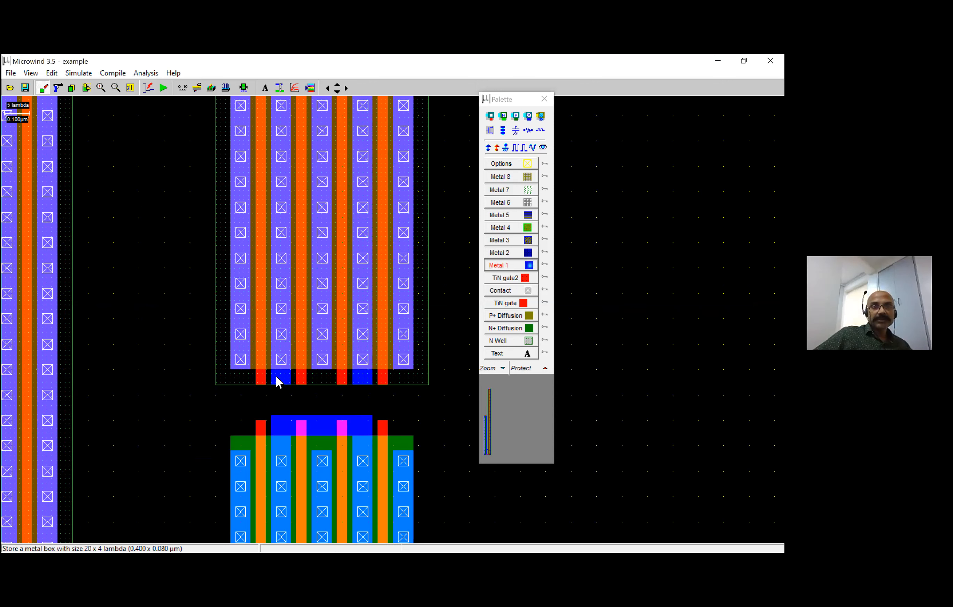
left_click_drag(276, 377, 371, 385)
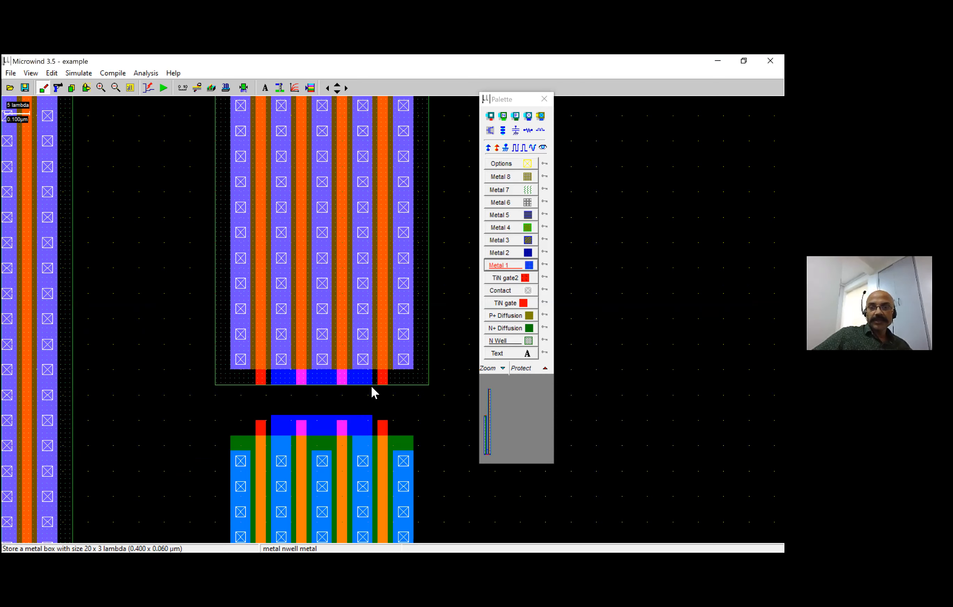
key("Up")
key("Up")
key("Up")
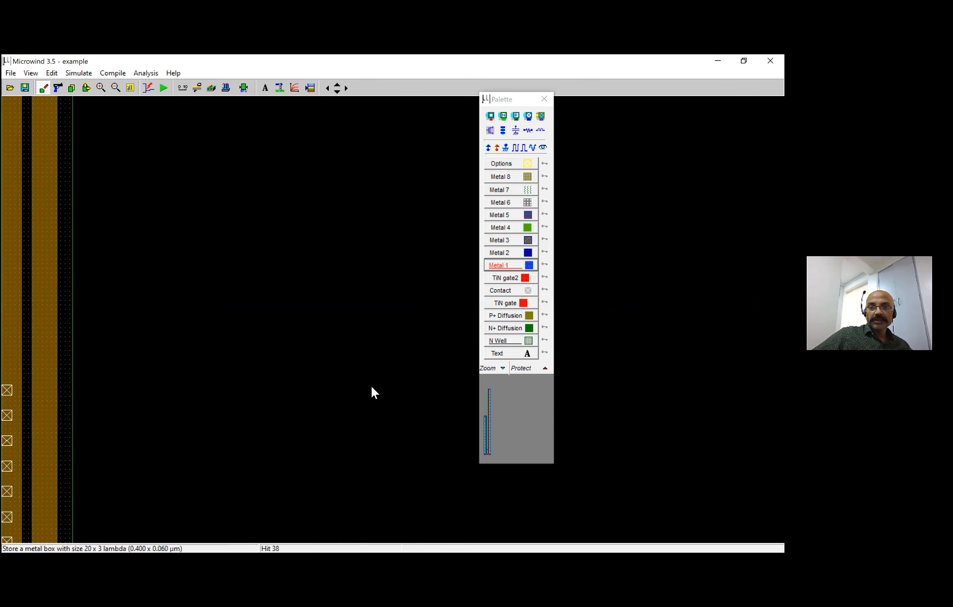
key("Up")
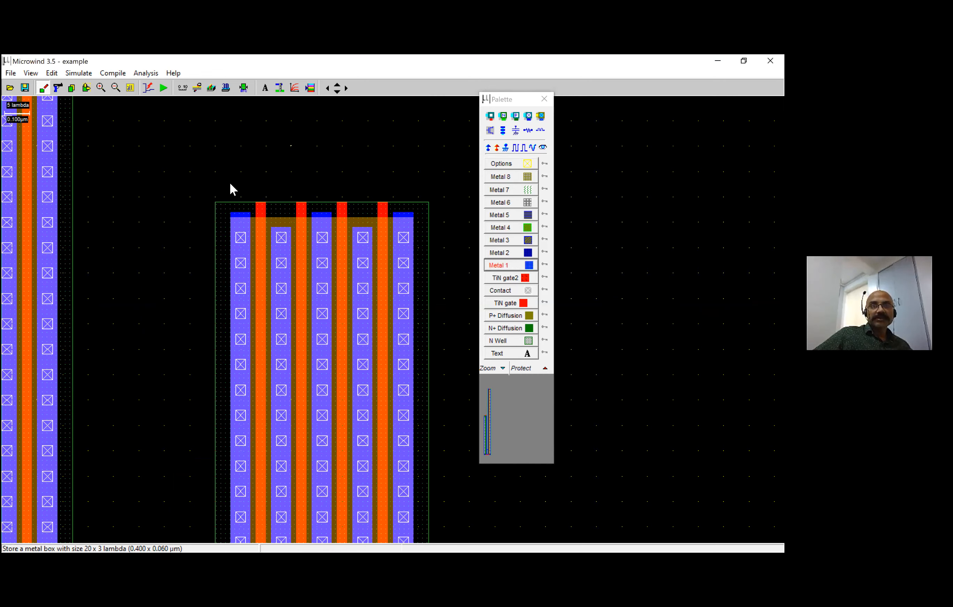
left_click_drag(233, 187, 417, 218)
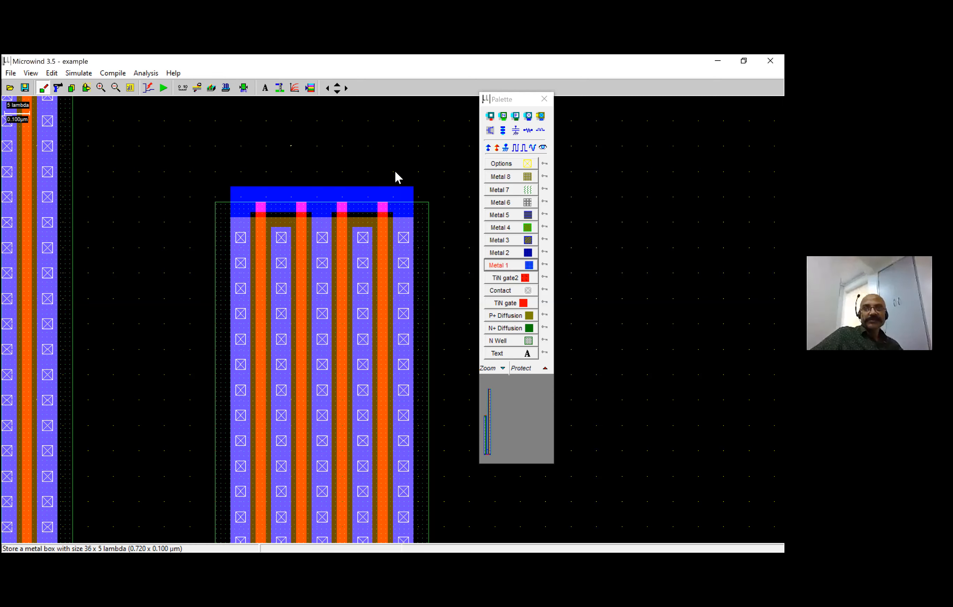
Connect all the pMOS and nMOS gates with TiN gate boxes filling the gap between the transistors, the larger one 26 x 6 lambda
left_click(345, 248)
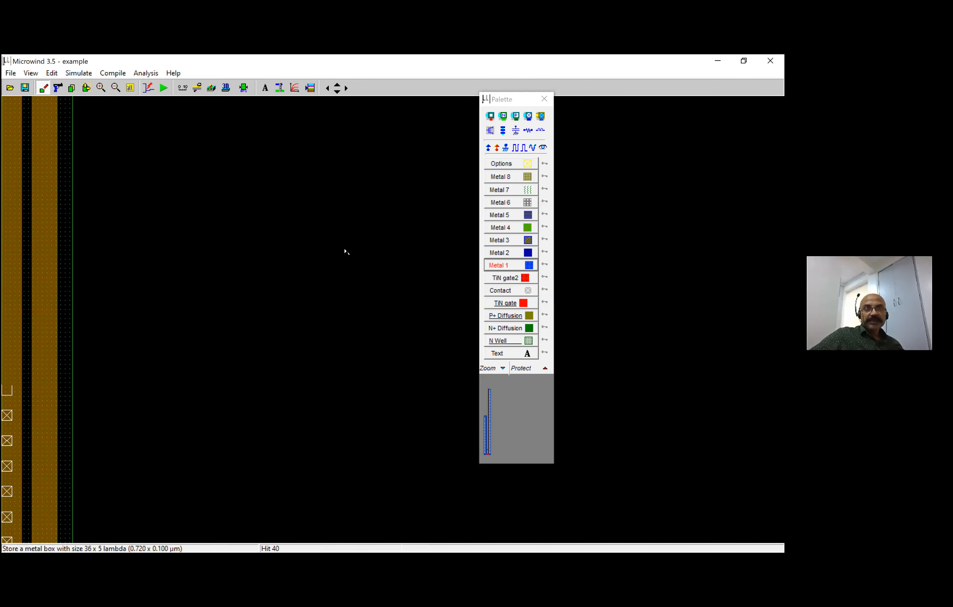
left_click(510, 304)
left_click_drag(256, 314, 386, 322)
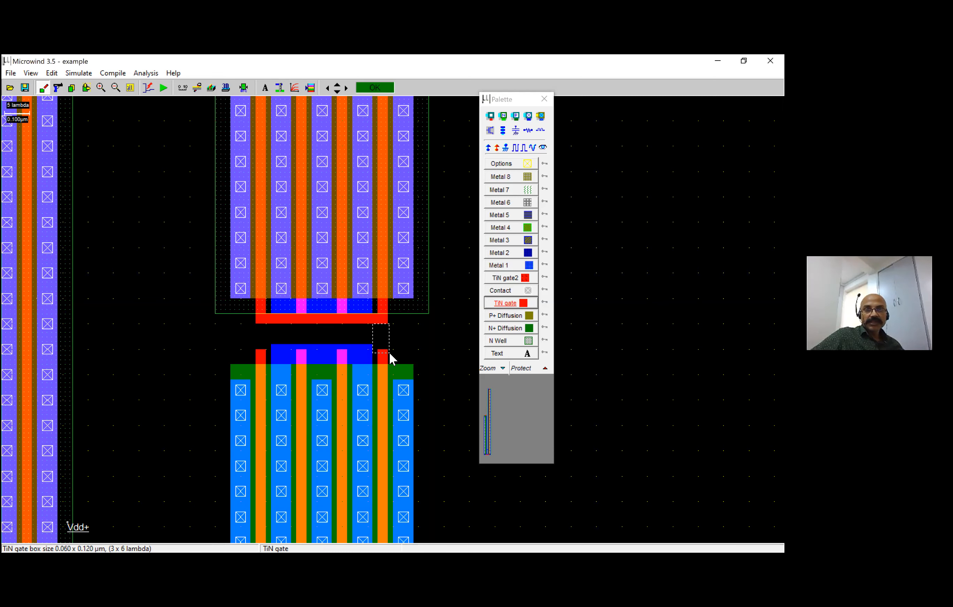
left_click_drag(390, 358, 390, 356)
left_click_drag(256, 324, 385, 359)
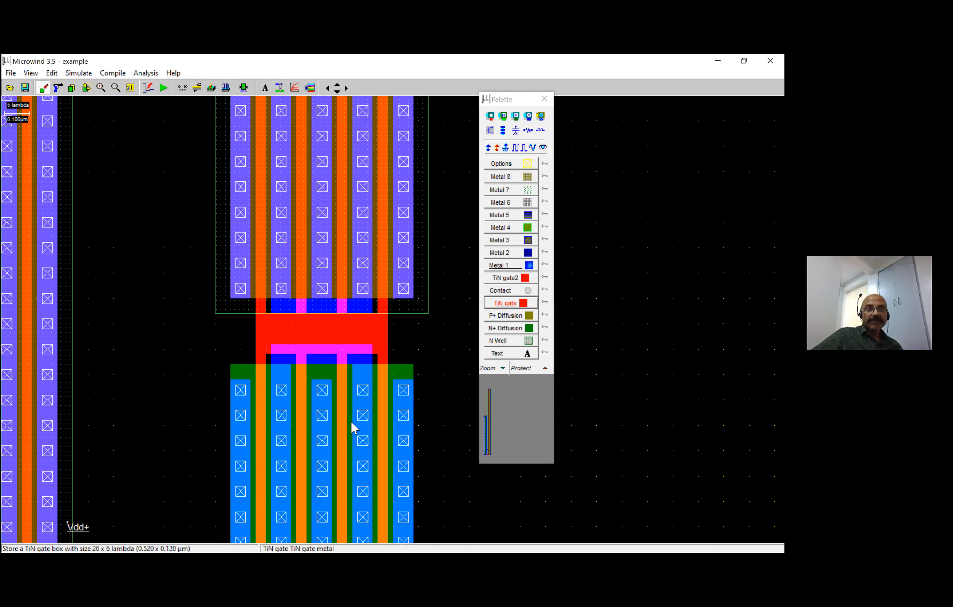
Join both drains with a 38 x 6 lambda Metal 1 box extending sideways as the output, and label it as visible node s2
left_click(511, 265)
left_click_drag(271, 314, 462, 344)
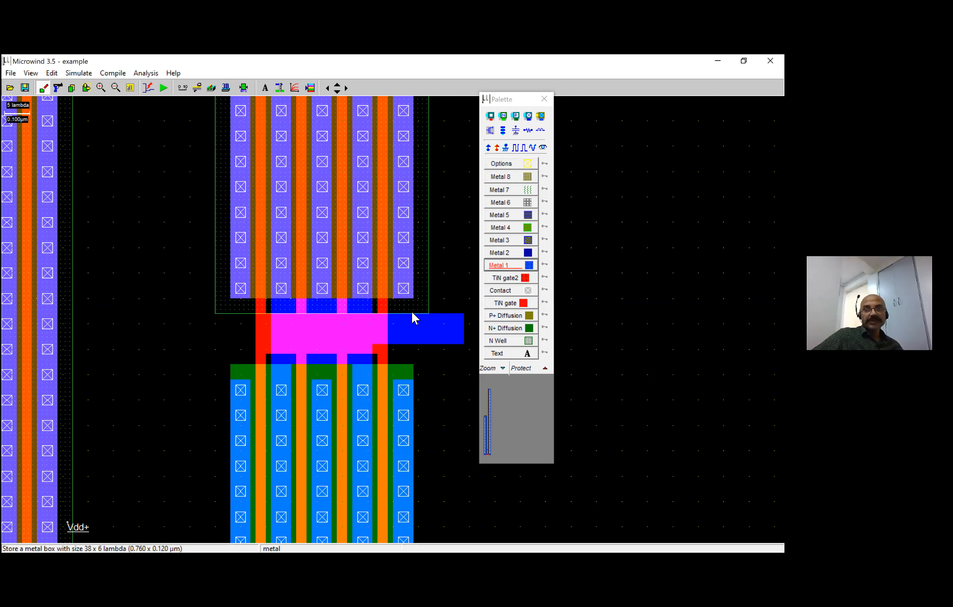
left_click(543, 148)
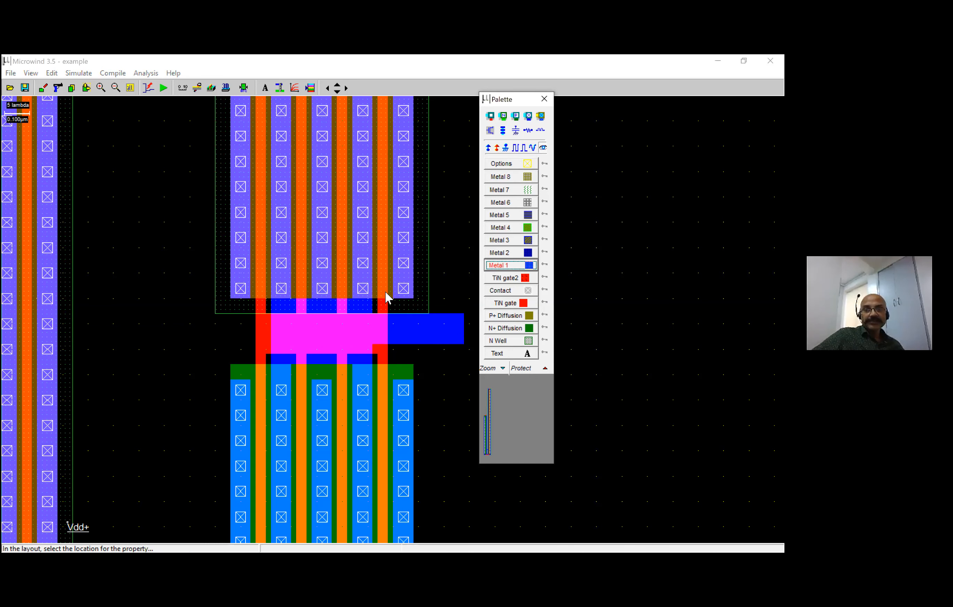
left_click(384, 293)
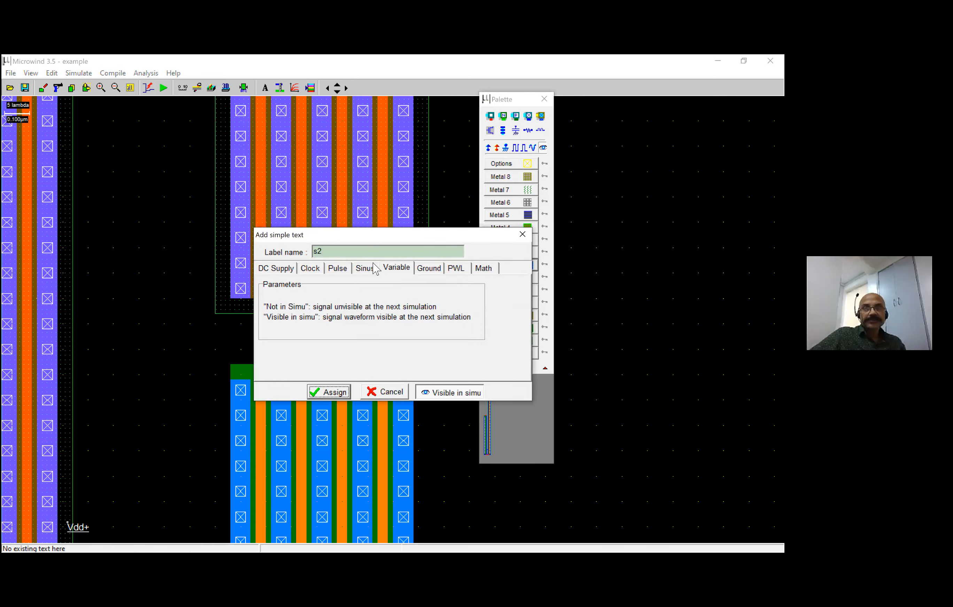
left_click(344, 393)
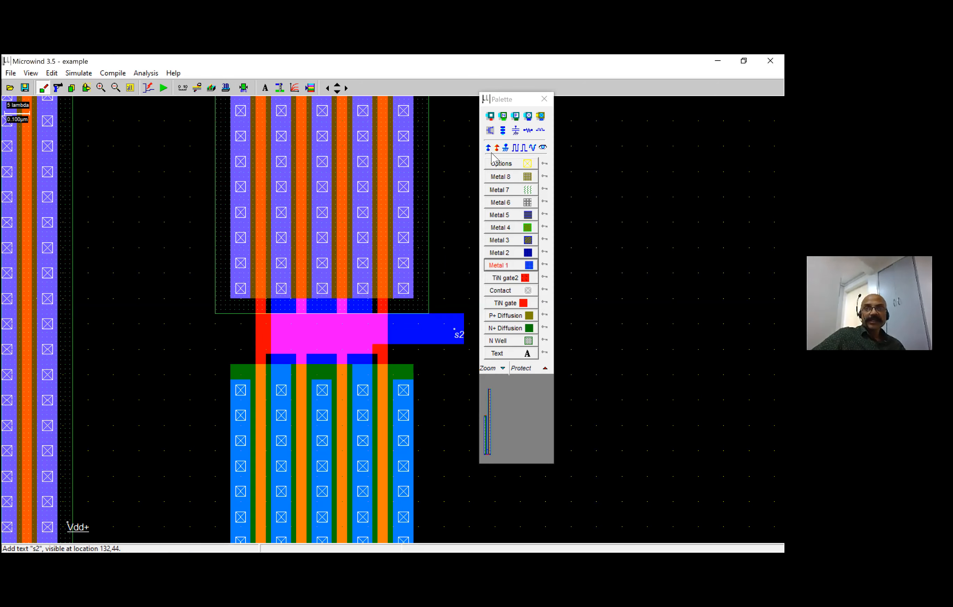
Place Vdd+ supplies on the n-well and the pMOS's first metal strip, and a Vss- ground on the nMOS's first strip
left_click(423, 225)
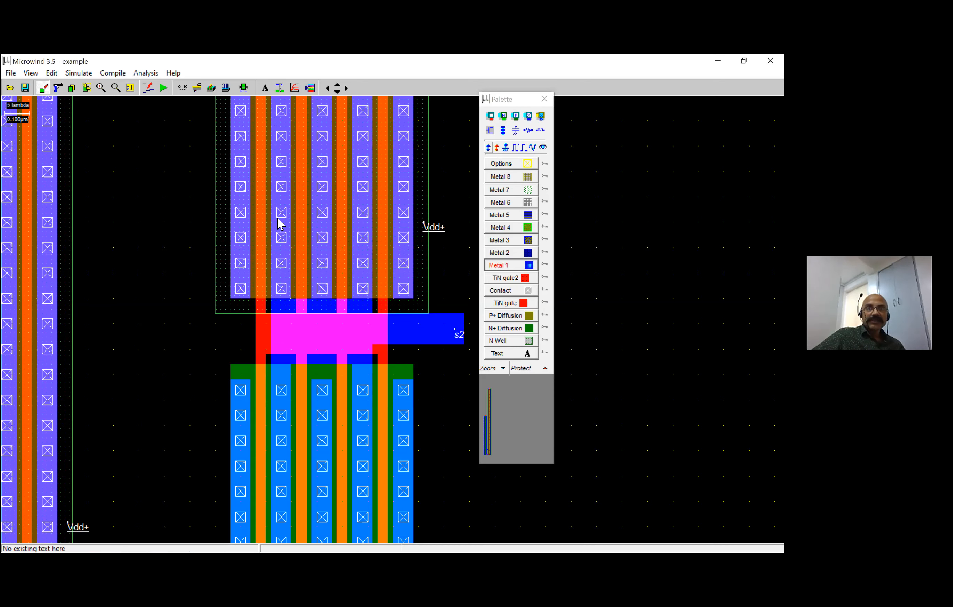
left_click(236, 242)
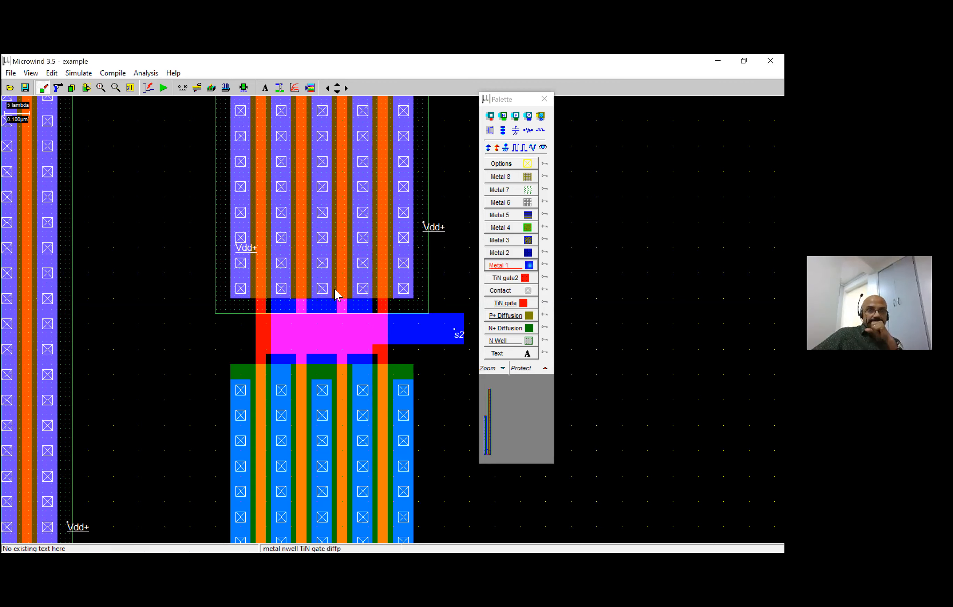
left_click(505, 148)
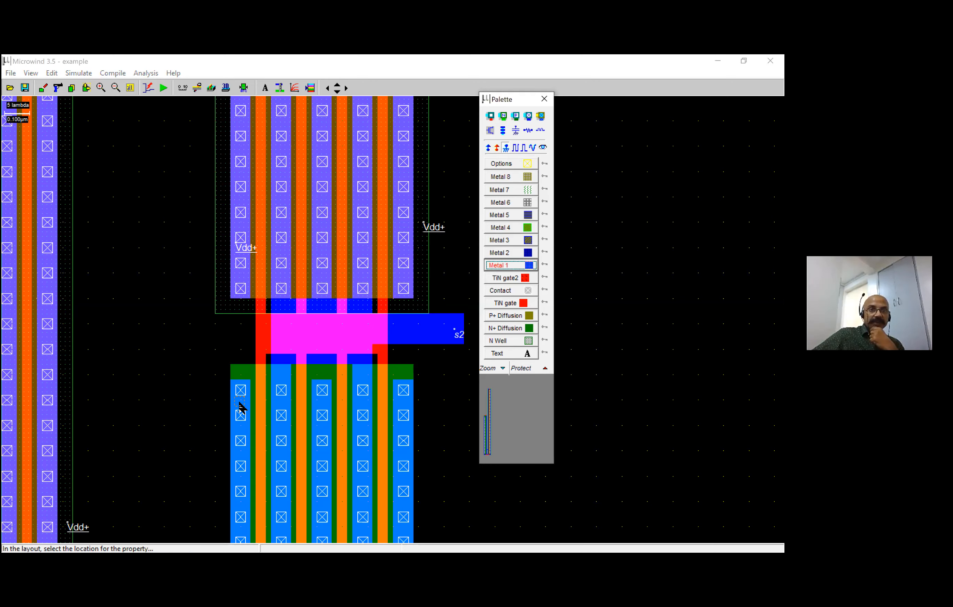
left_click(240, 403)
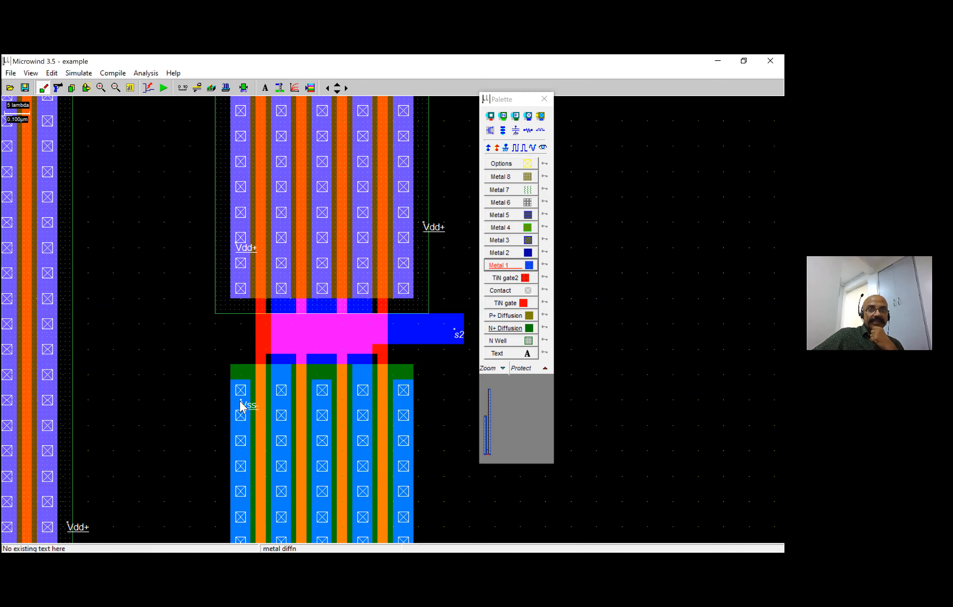
Attach a 1 pF capacitor to ground on the s2 output metal and run the analog simulation
left_click(516, 131)
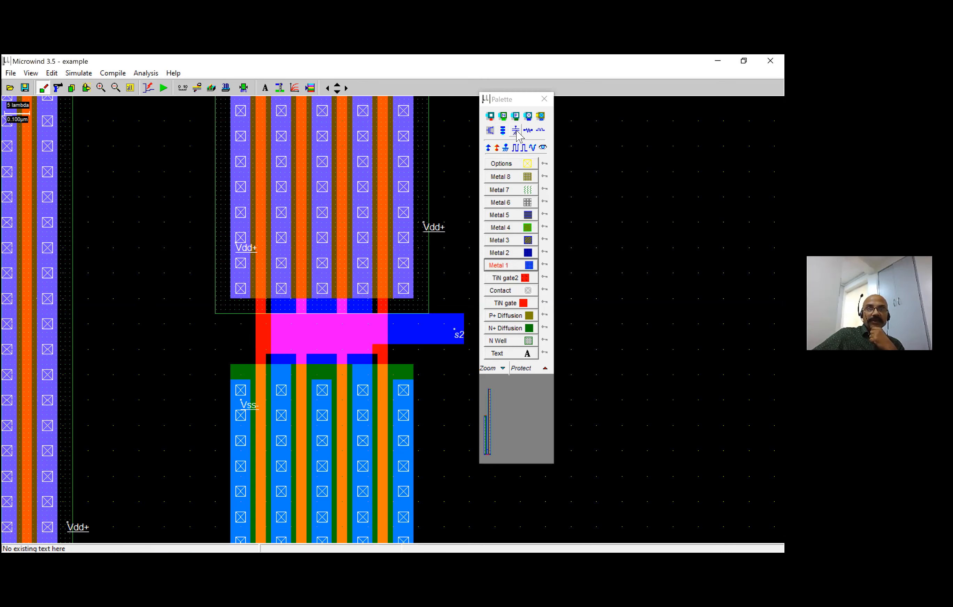
left_click(437, 336)
type("1")
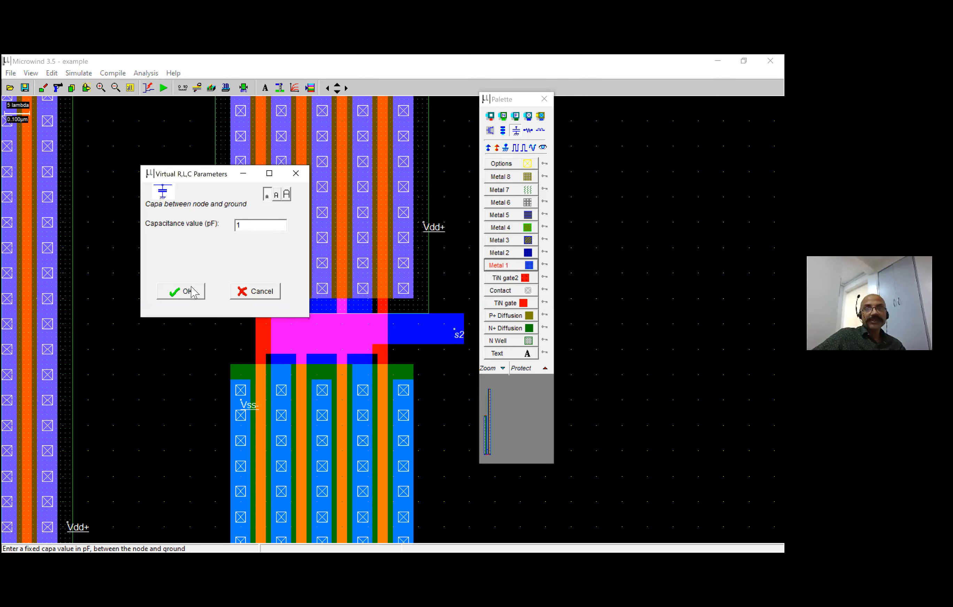
left_click(185, 291)
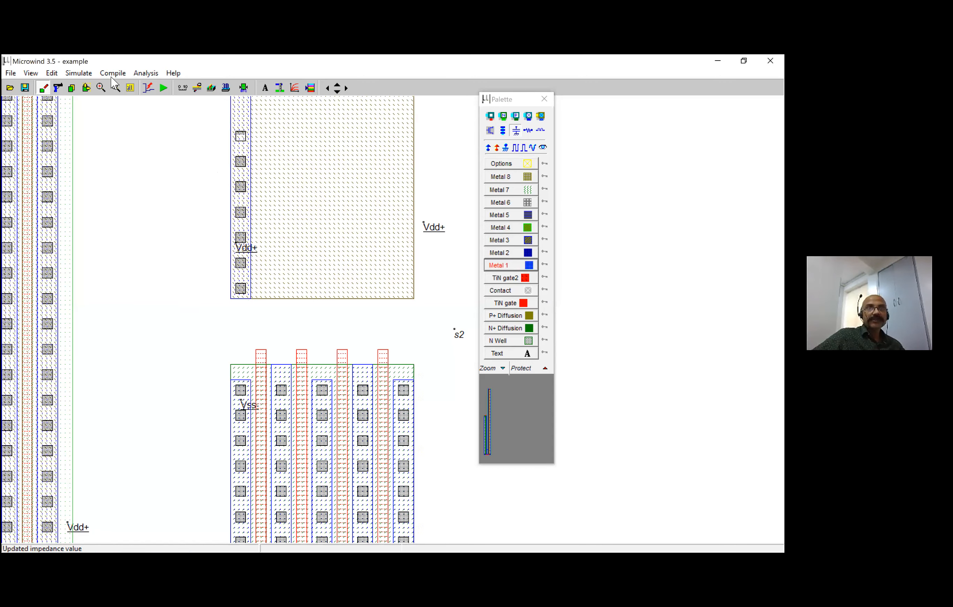
left_click(164, 89)
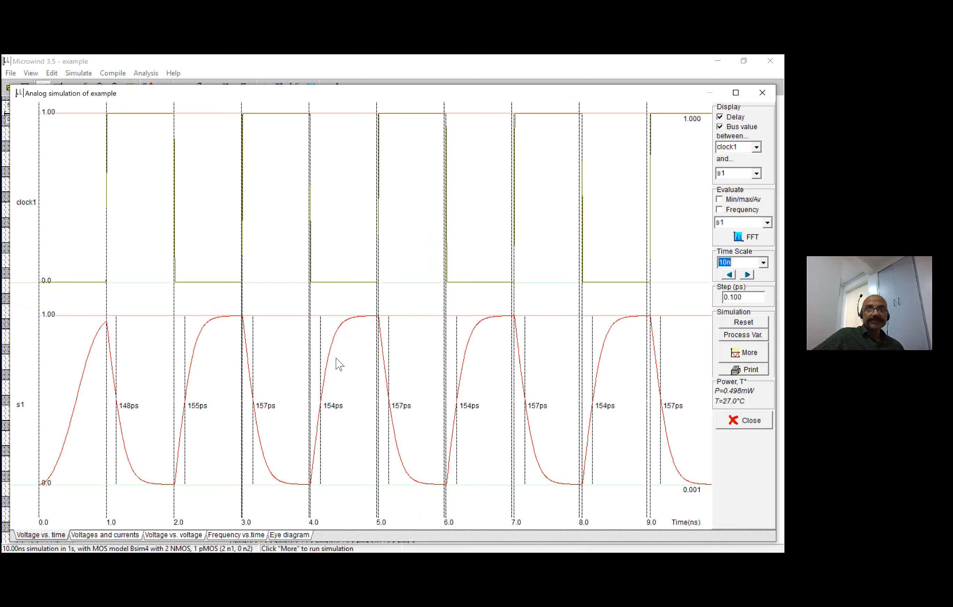
left_click(762, 93)
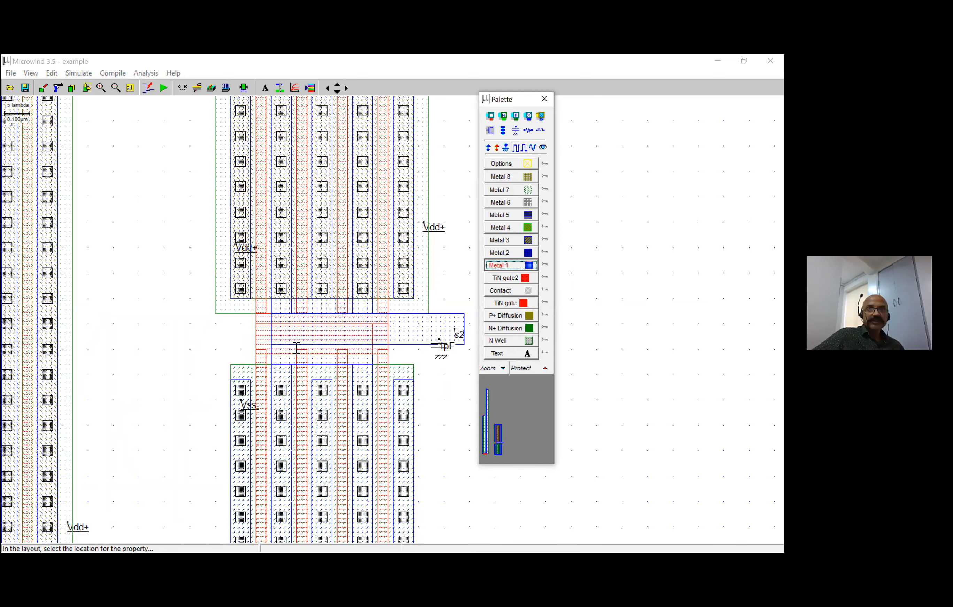
Assign clock2 to the common gate with 1 ns low and high times and 0.01 ns edges, and rerun the simulation
left_click(348, 363)
left_click(334, 392)
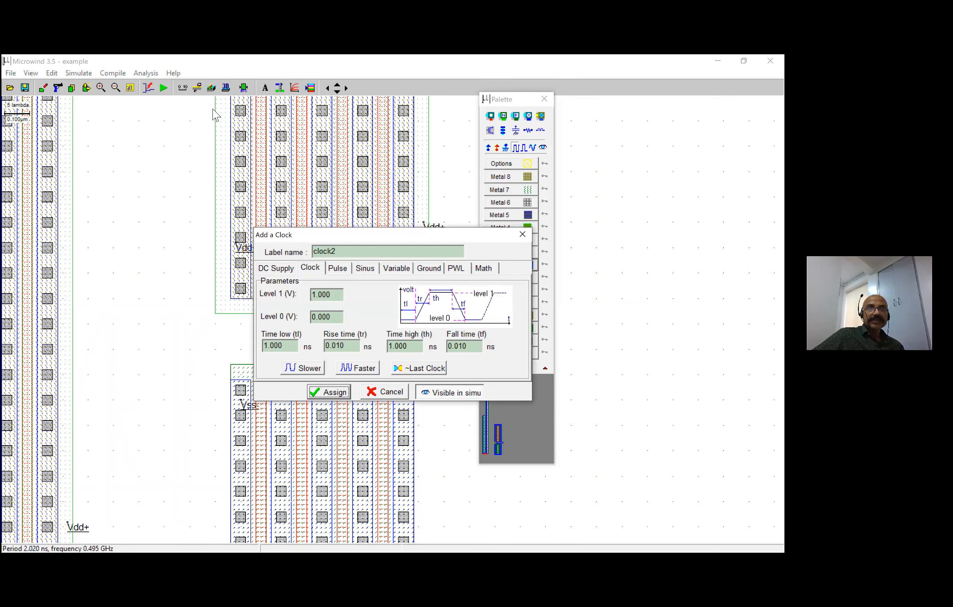
left_click(164, 89)
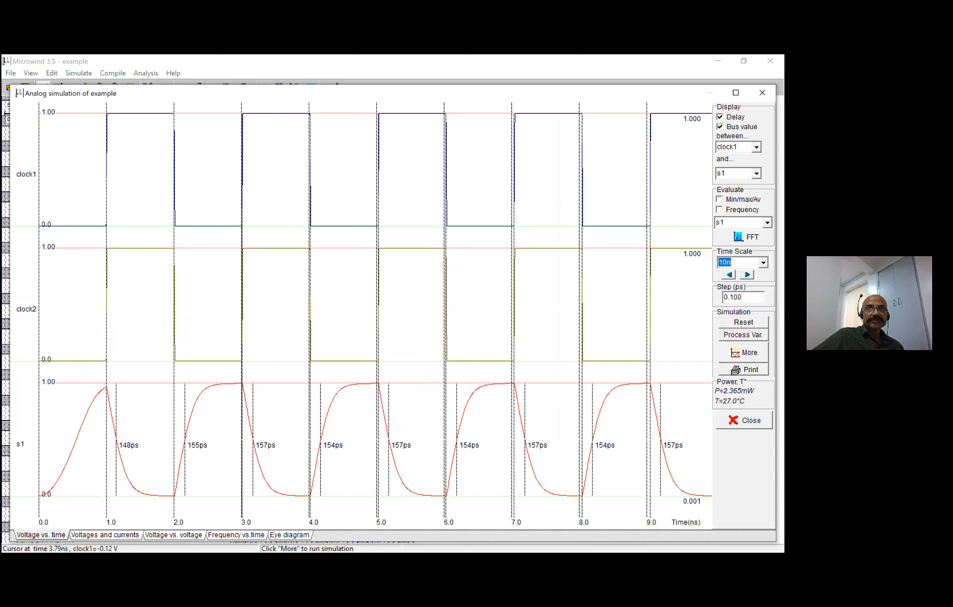
left_click(763, 93)
Inspect the node properties of the output metal and reassign its s2 label as visible in simulation
left_click(460, 336)
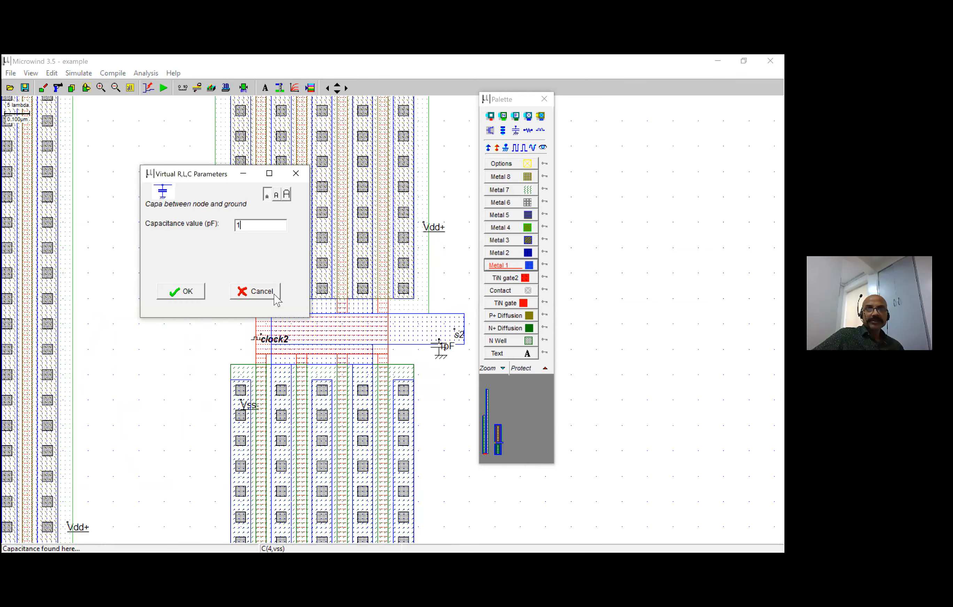
left_click(456, 324)
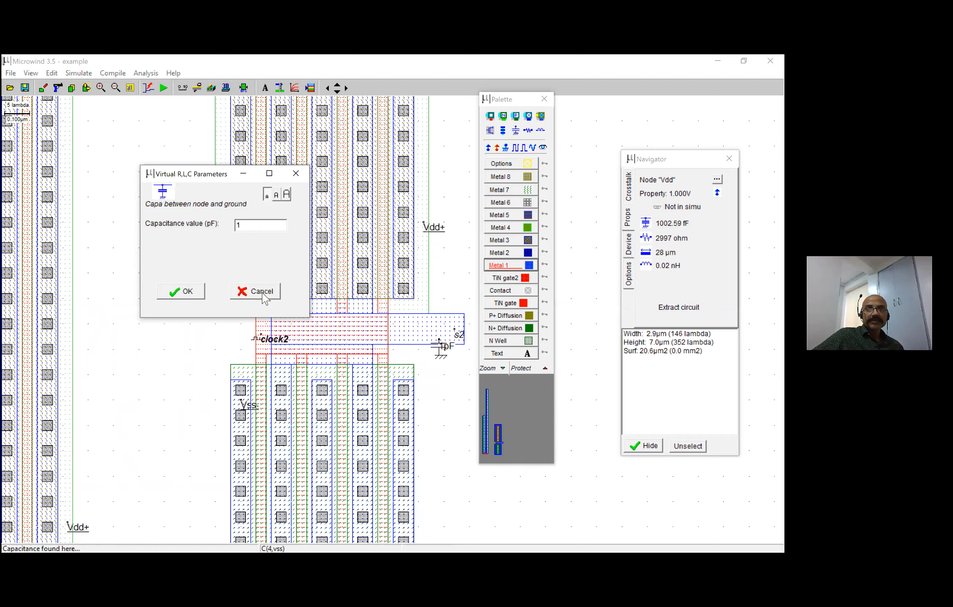
key("Return")
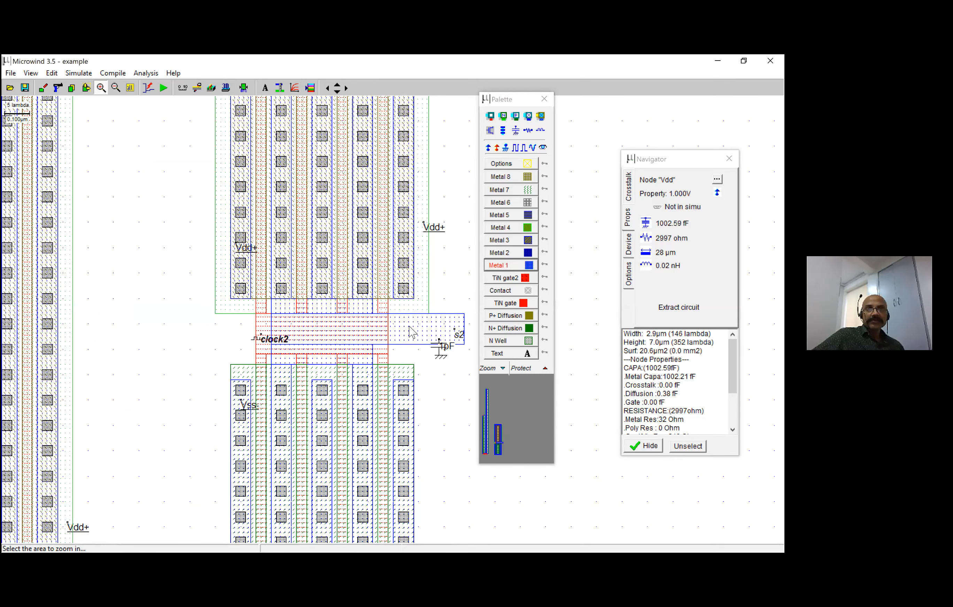
left_click_drag(404, 330, 475, 395)
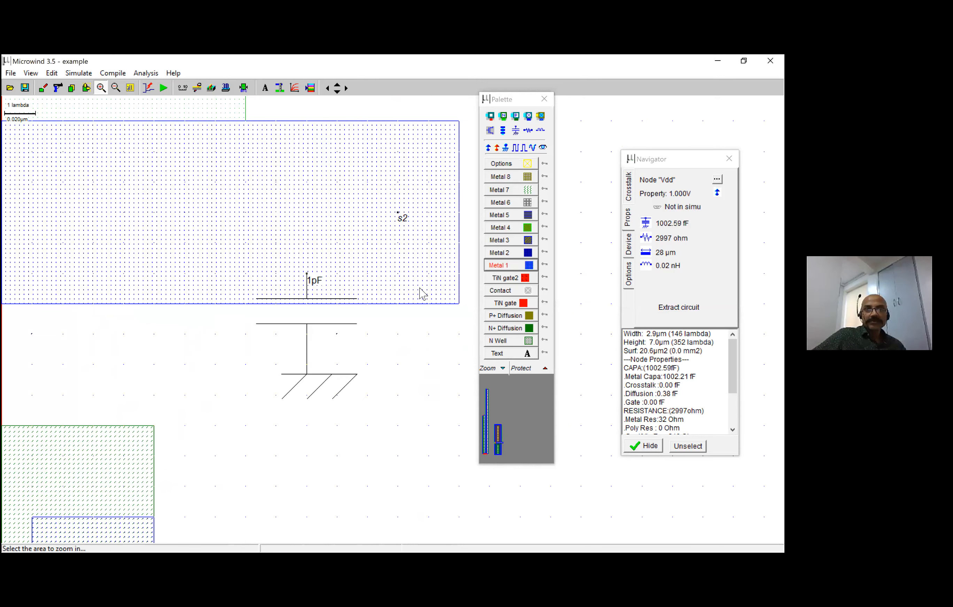
key("Escape")
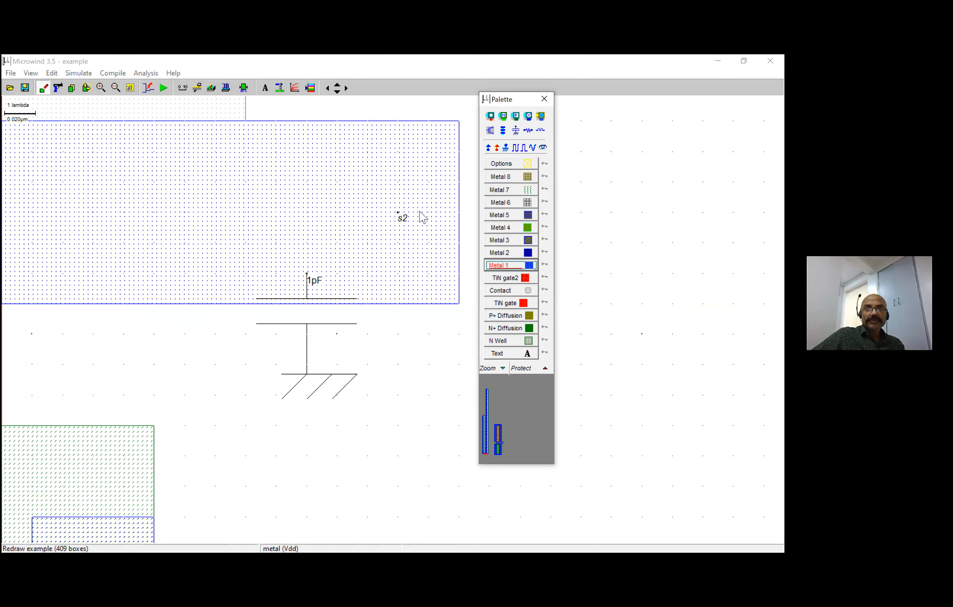
left_click(404, 218)
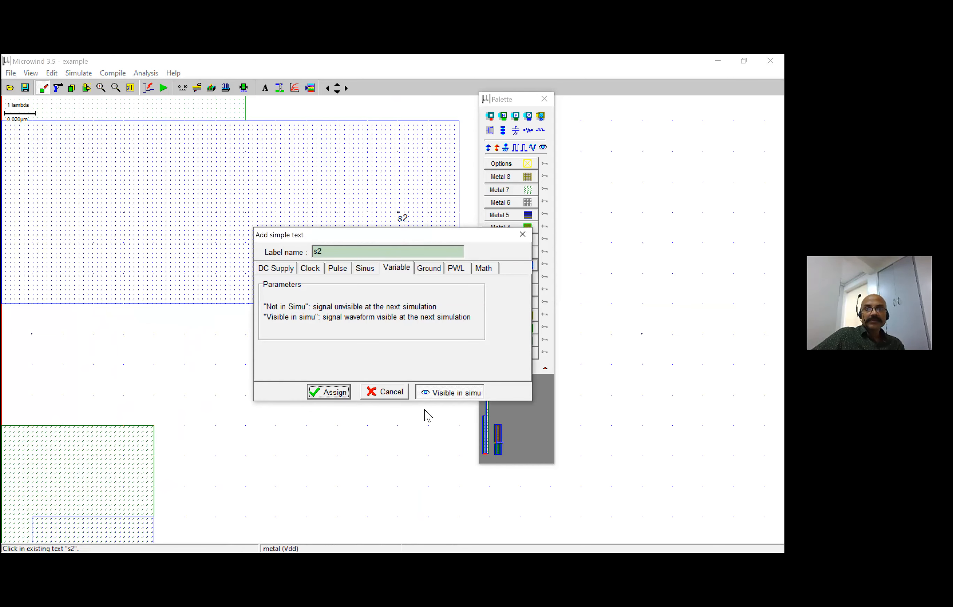
left_click(323, 392)
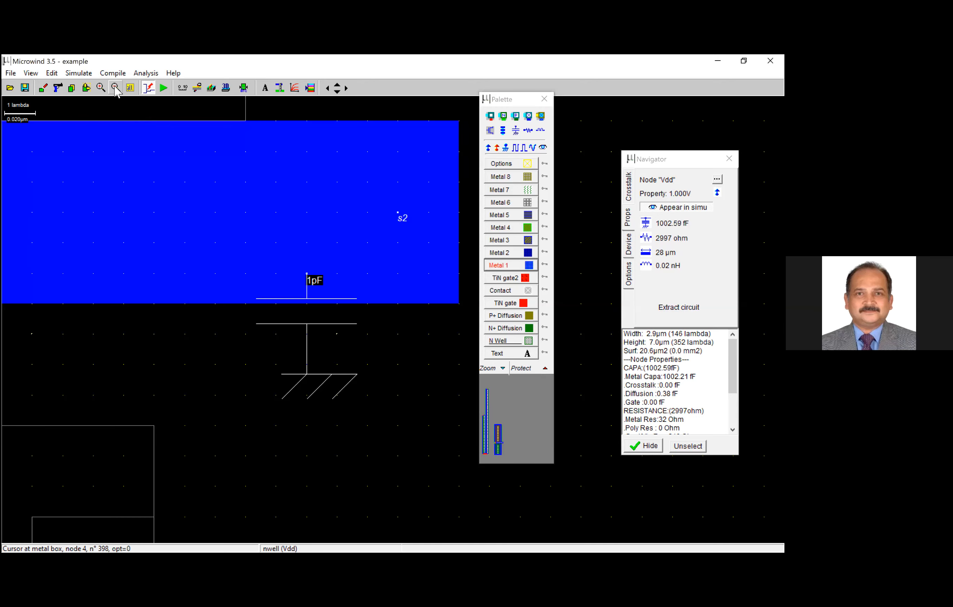
Trace the output node through the layout and delete the Vdd+ supply from the pMOS's first metal strip
left_click(115, 87)
left_click(116, 88)
left_click(116, 88)
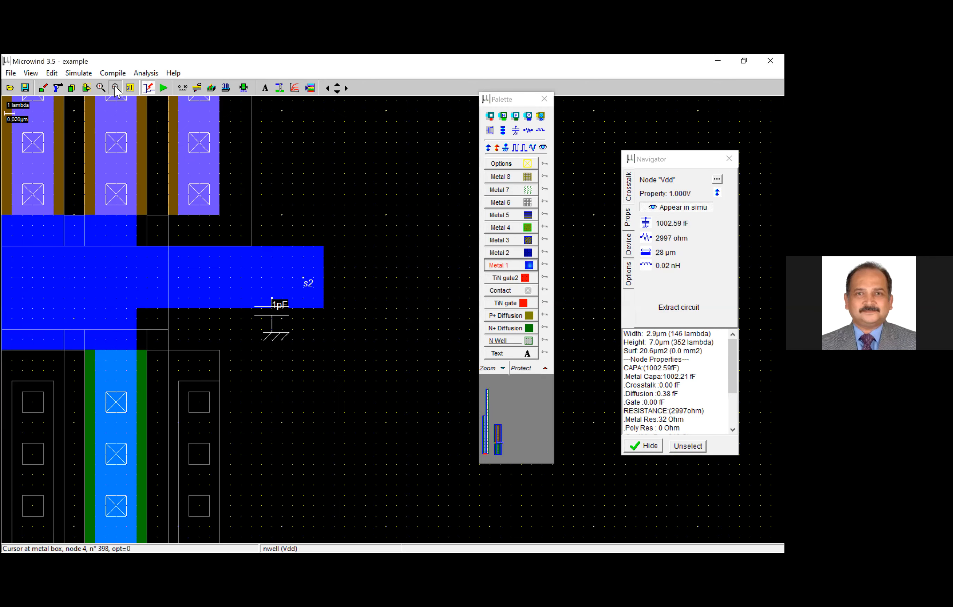
left_click(115, 89)
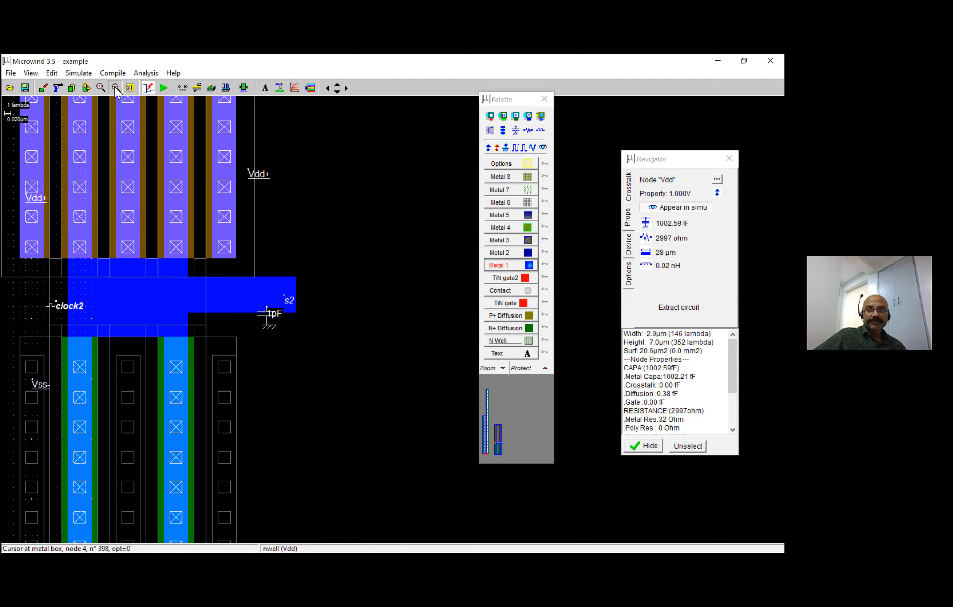
left_click(116, 88)
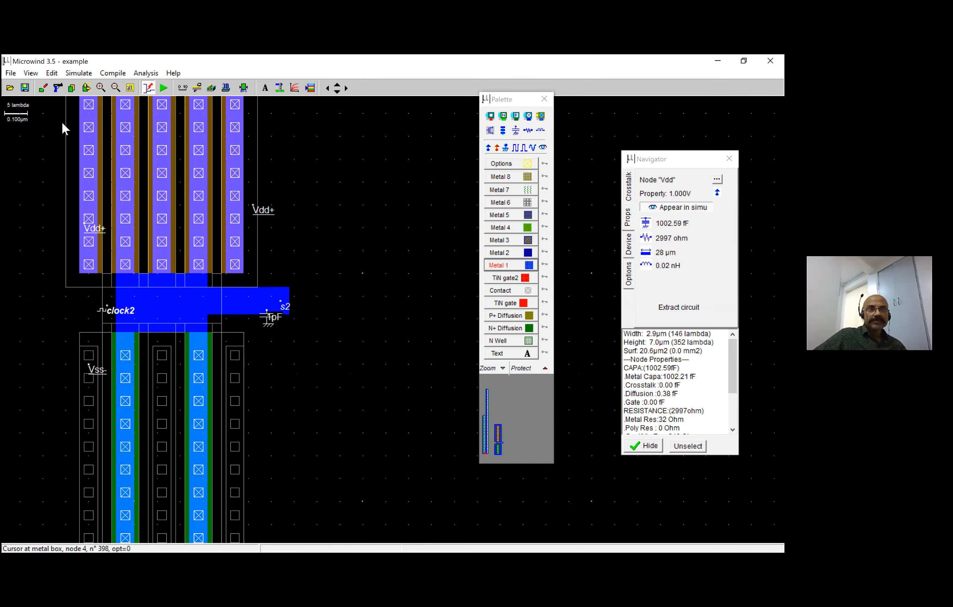
left_click(57, 89)
left_click(96, 229)
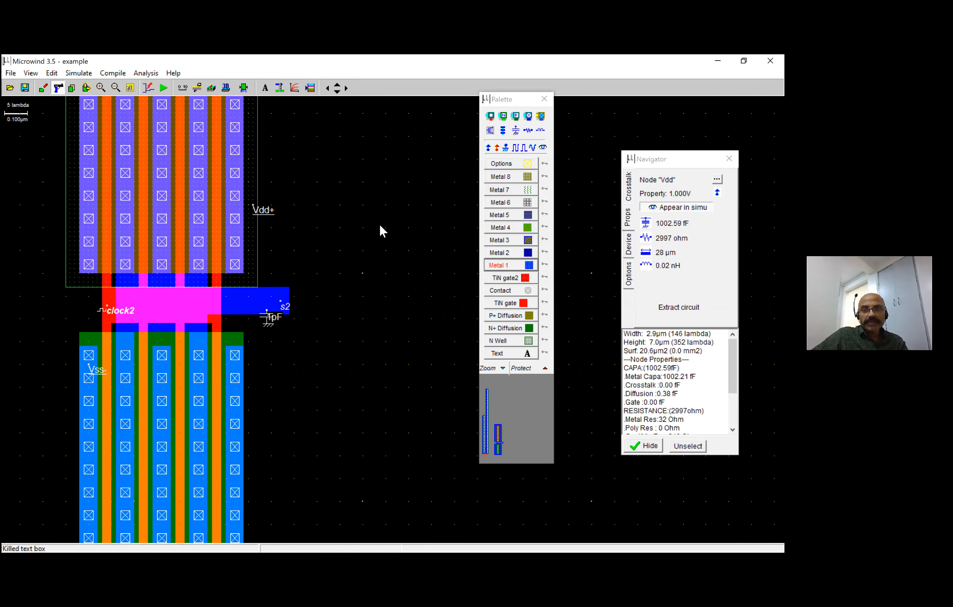
key("Escape")
key("alt+Tab")
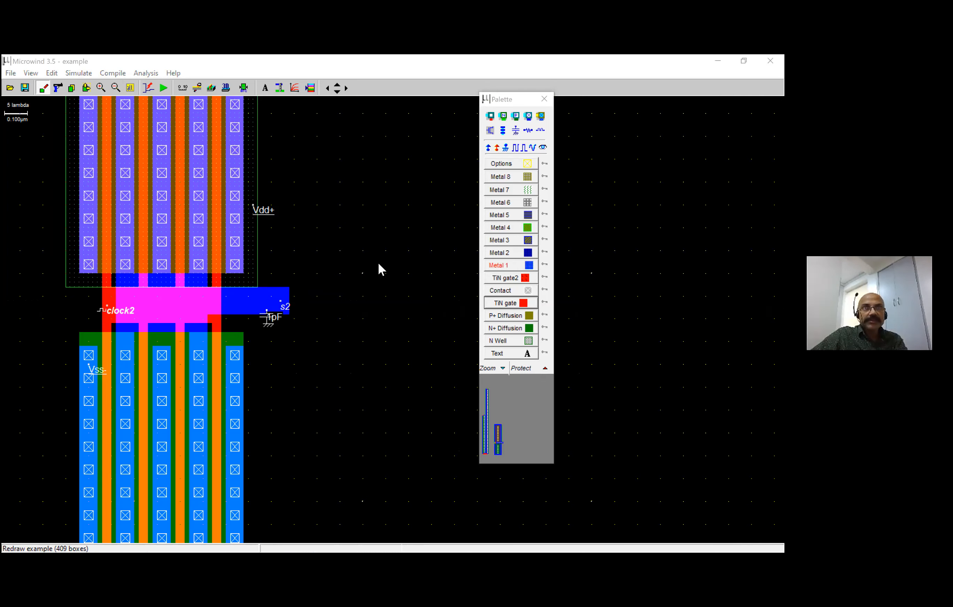
Place a Vdd+ supply on the Metal 1 box at the pMOS's upper end and run the simulation
scroll(378, 264, "up", 3)
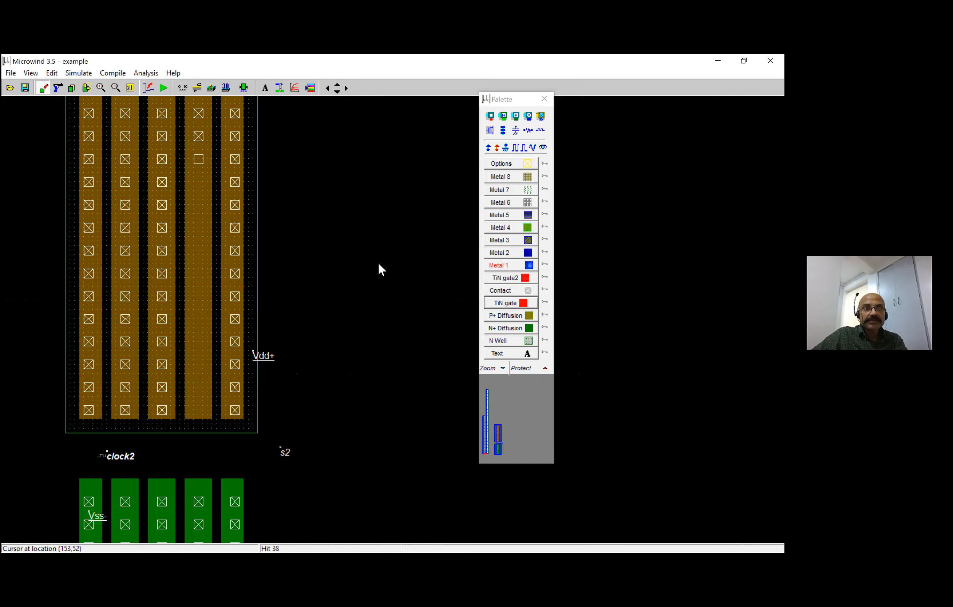
scroll(378, 262, "up", 1)
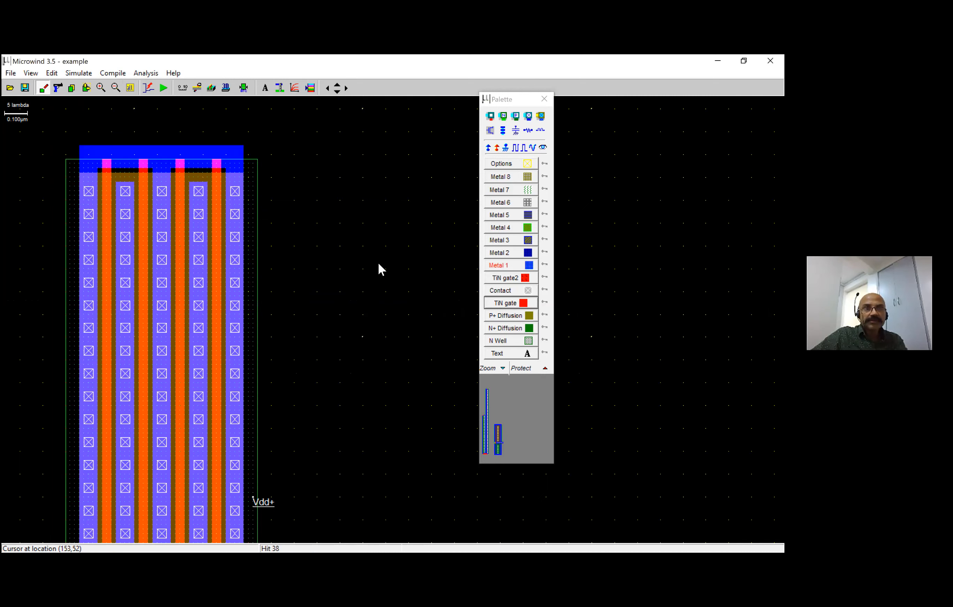
left_click(488, 149)
left_click(231, 153)
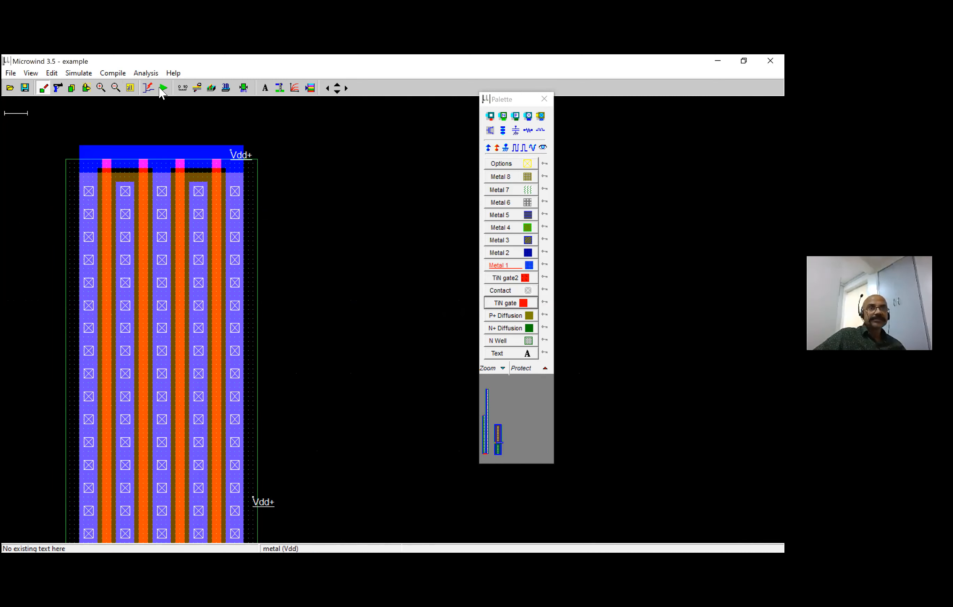
left_click(163, 88)
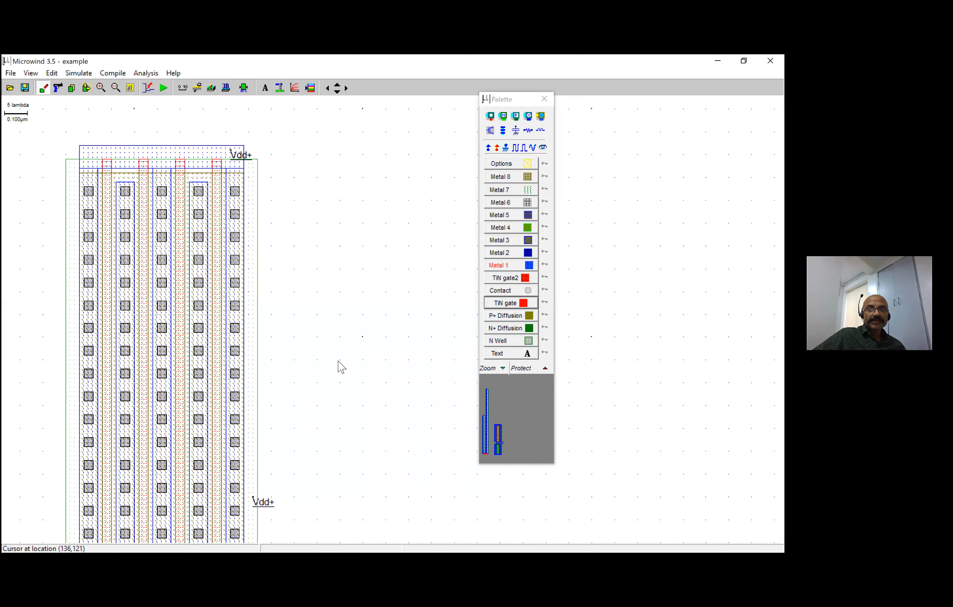
Trace the s2 output node and delete the Metal 1 box joining the pMOS strips at their lower end
scroll(341, 368, "down", 3)
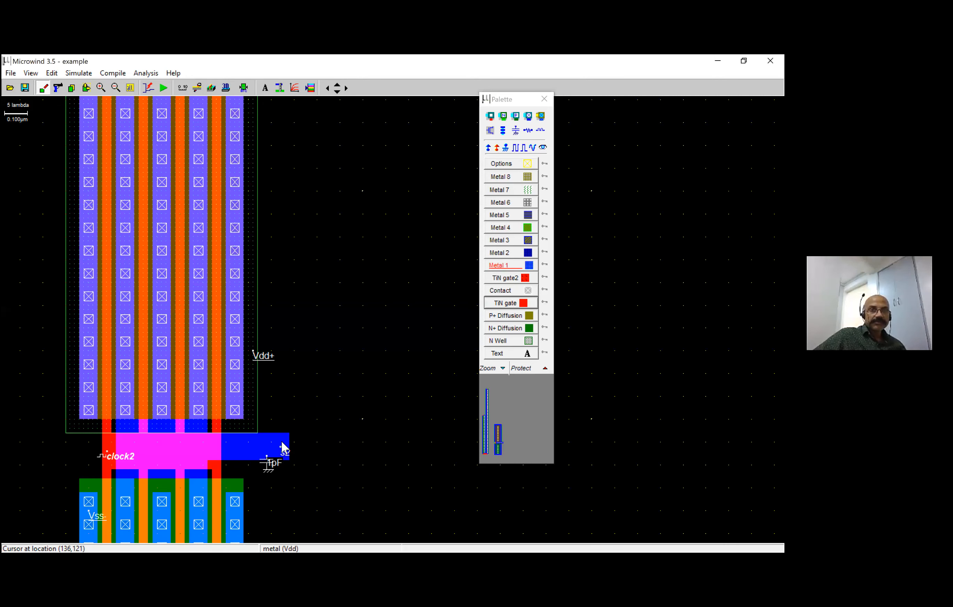
key("ctrl+n")
left_click(271, 447)
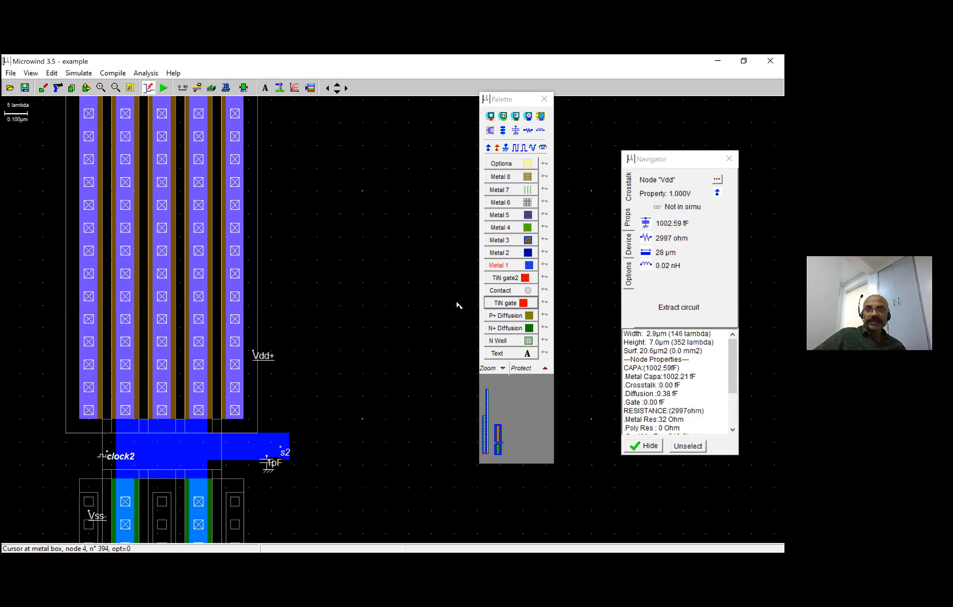
left_click_drag(517, 99, 350, 118)
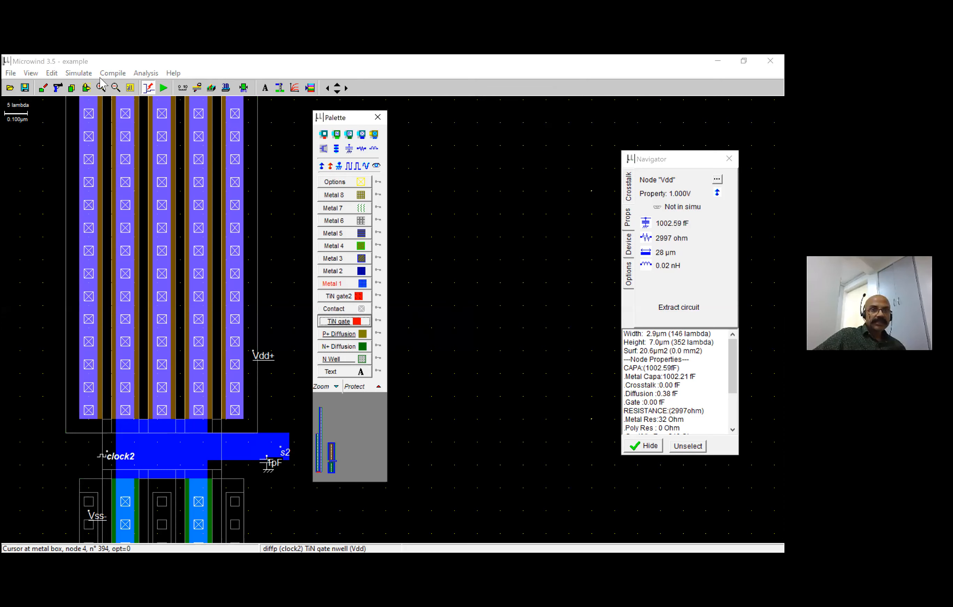
left_click(199, 431)
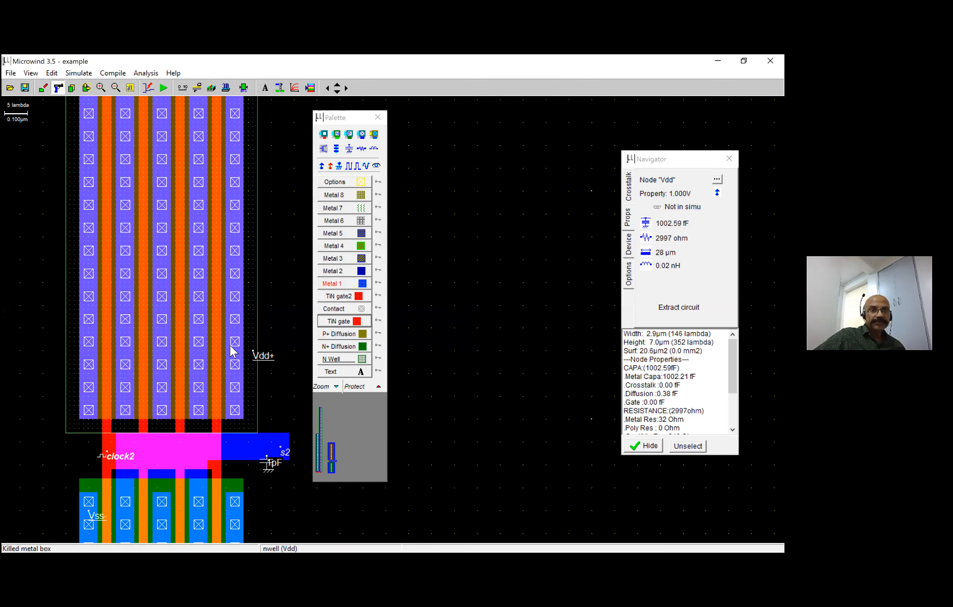
key("Escape")
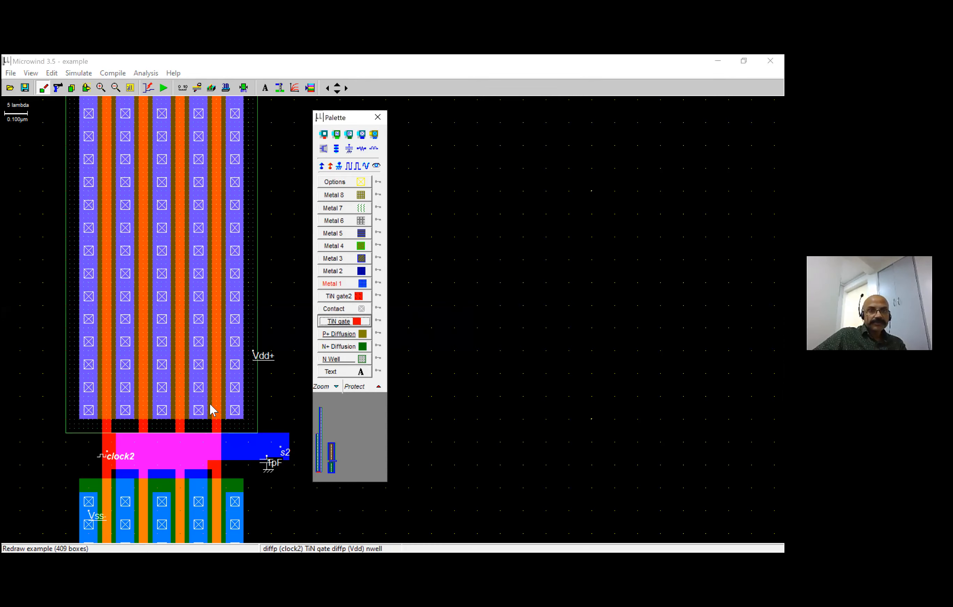
Examine the node connections of the pMOS's fourth metal strip and of the n-well
double_click(202, 401)
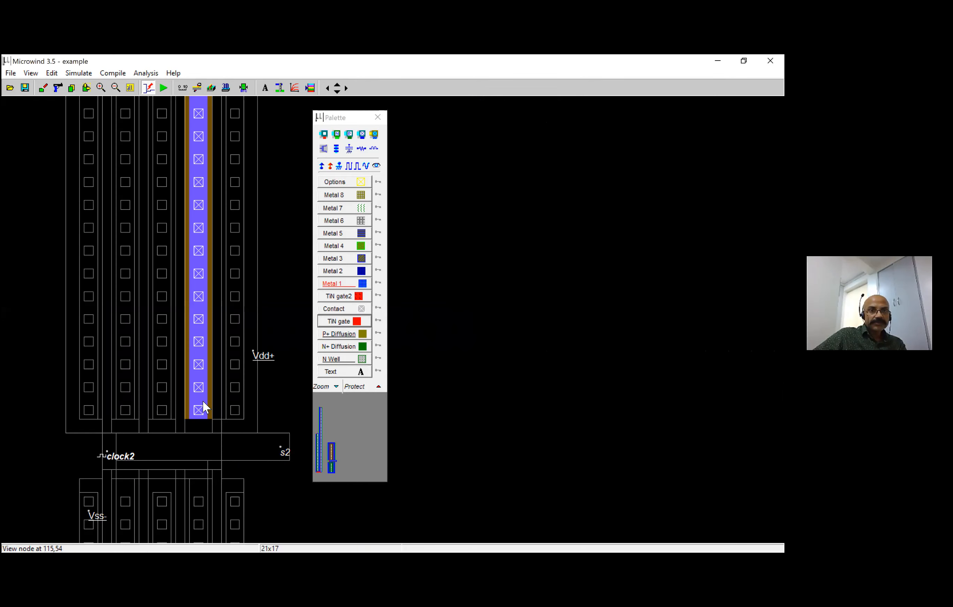
scroll(203, 401, "up", 2)
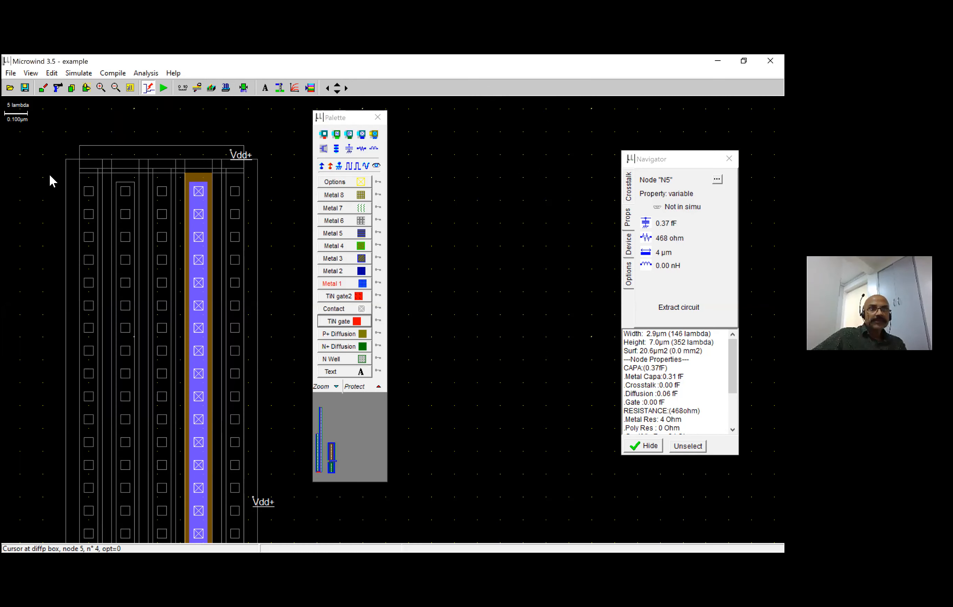
left_click(72, 183)
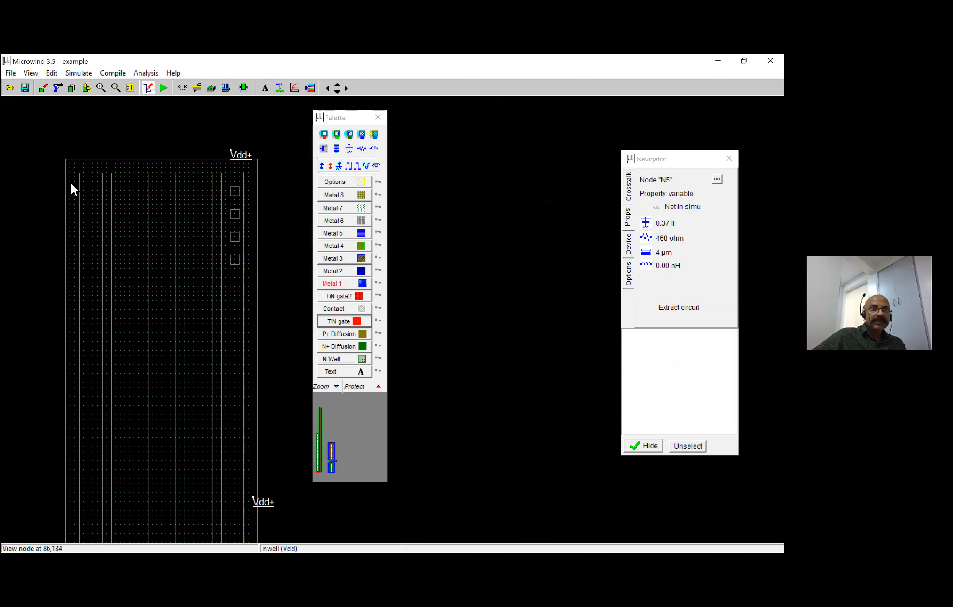
scroll(272, 342, "down", 2)
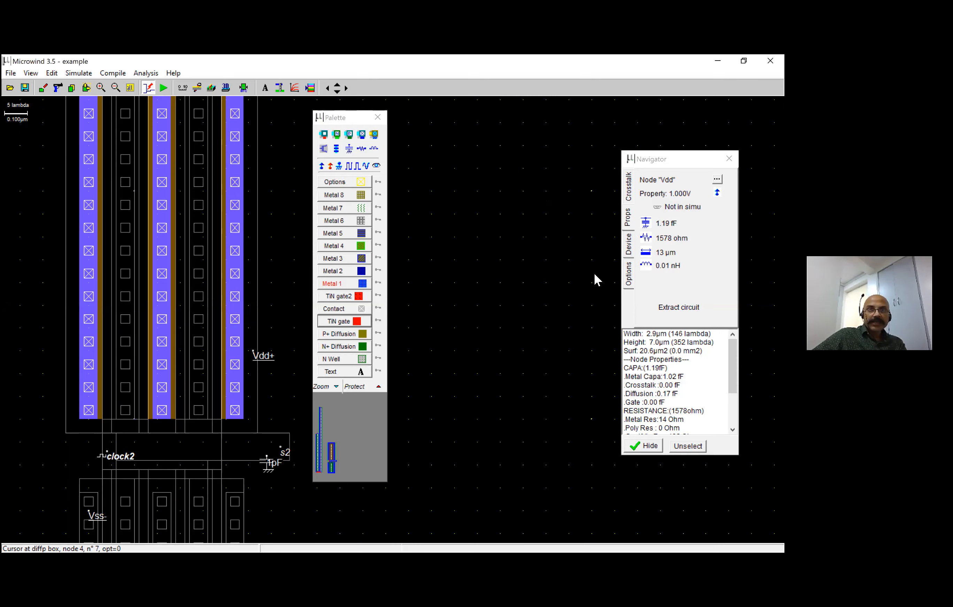
Connect the pMOS's second and fourth strips to the output with separate Metal 1 boxes, the latter 4 x 6 lambda, and run the simulation
key("Escape")
left_click_drag(116, 416, 133, 448)
left_click_drag(191, 415, 206, 442)
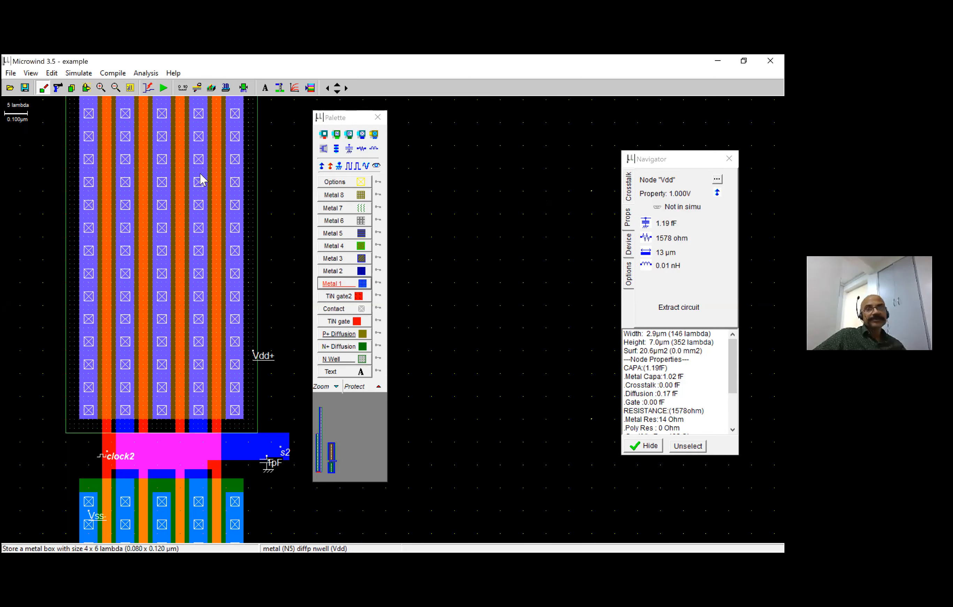
left_click(164, 87)
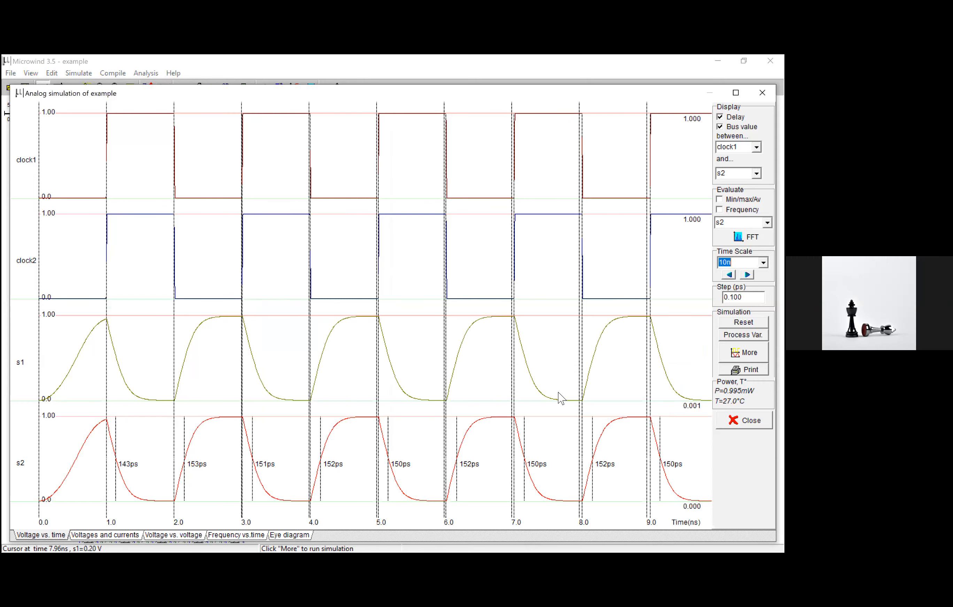
left_click(130, 90)
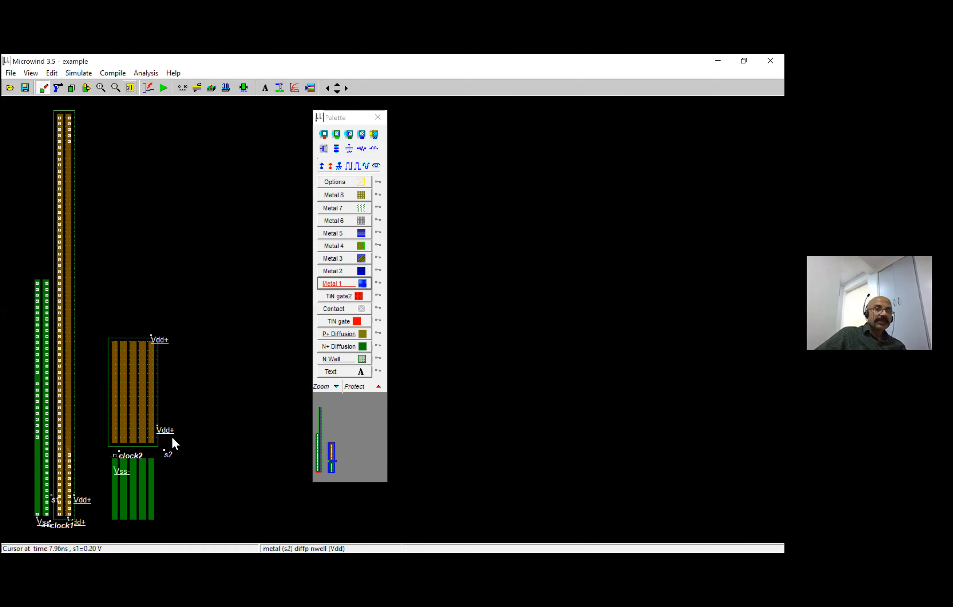
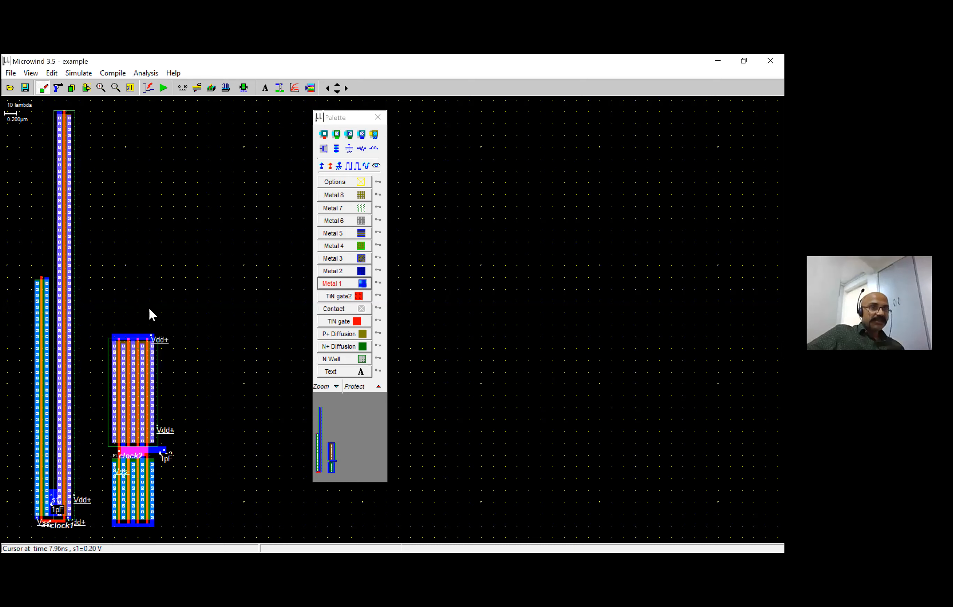
left_click(192, 381)
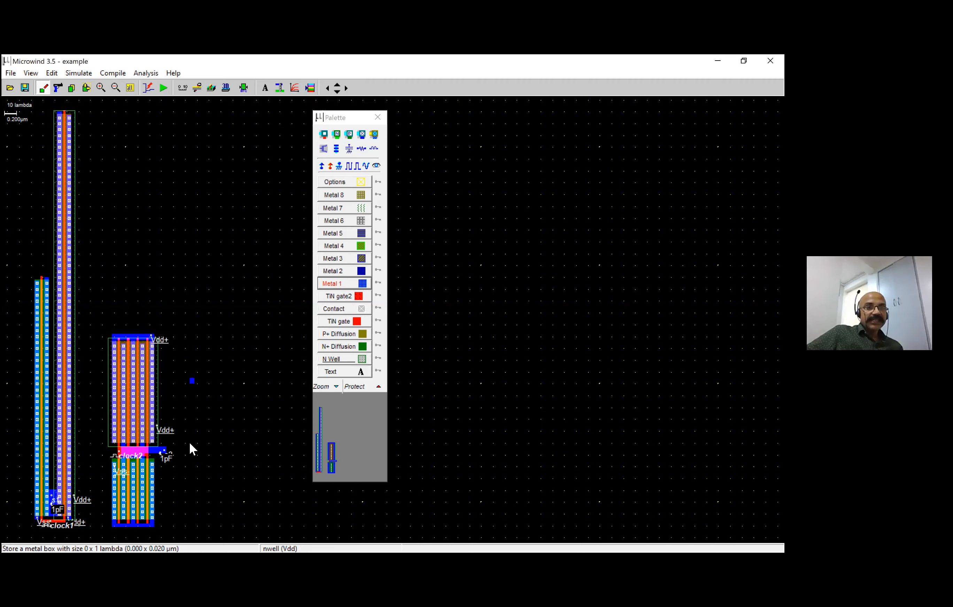
left_click(58, 88)
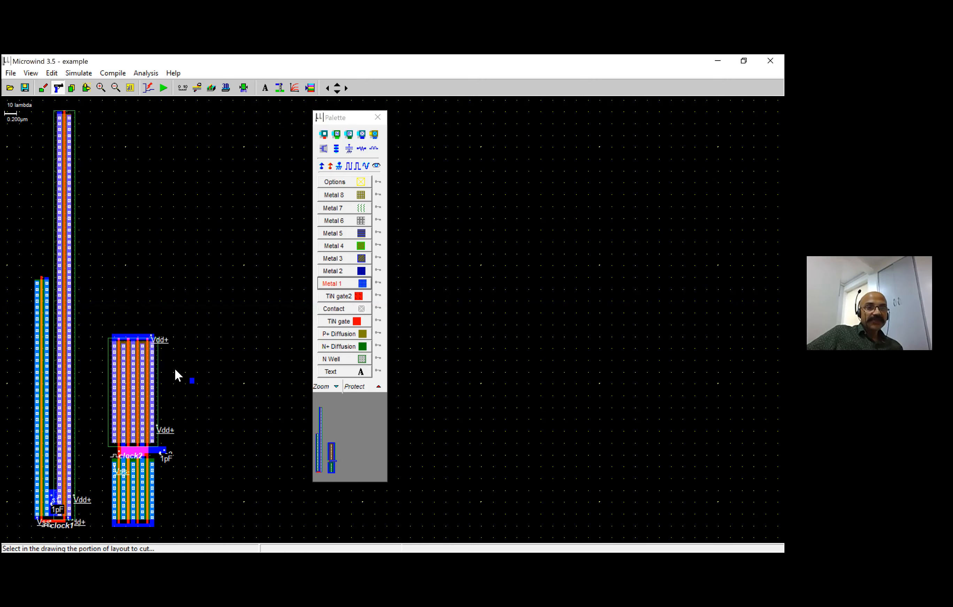
left_click_drag(174, 368, 204, 404)
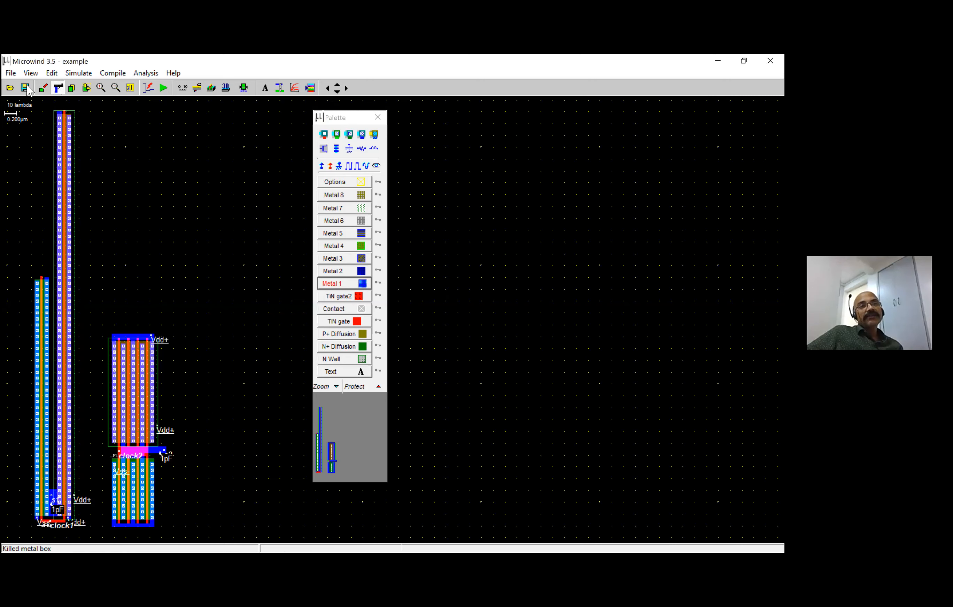
Save the inverter layout as Inv1 in the Online Course - 2020 folder on the desktop
left_click(10, 73)
left_click(59, 169)
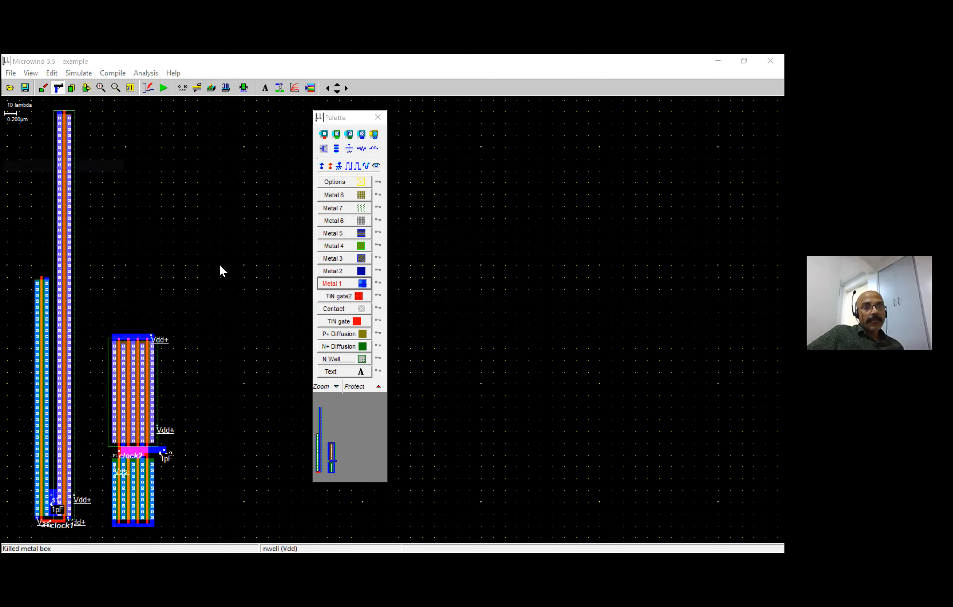
left_click(280, 236)
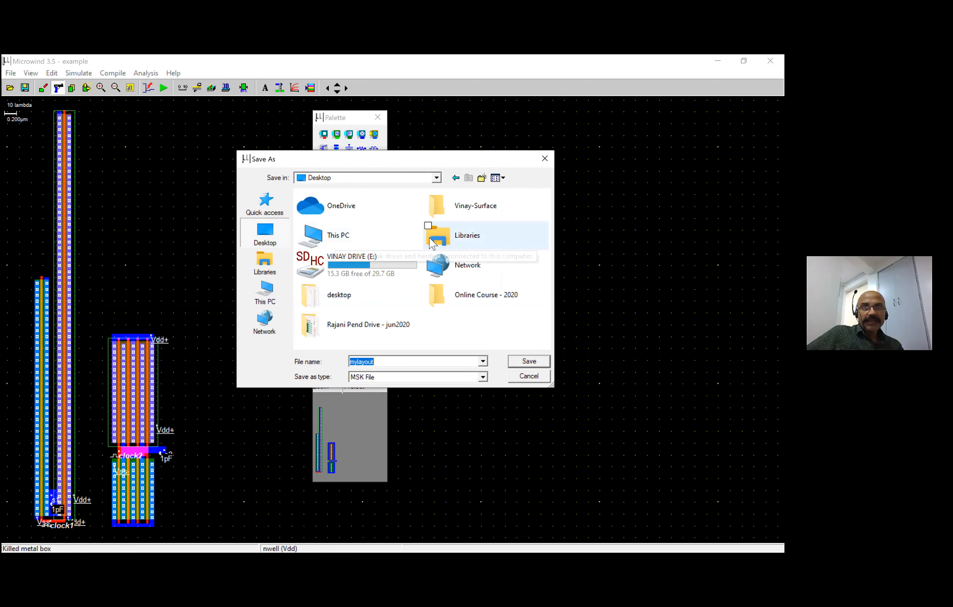
left_click(456, 299)
double_click(456, 299)
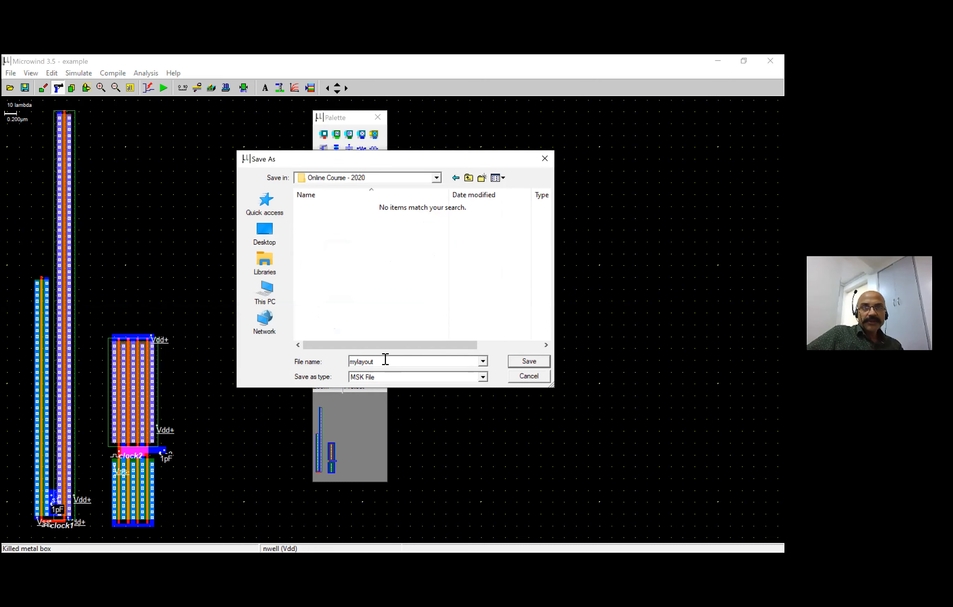
type("In")
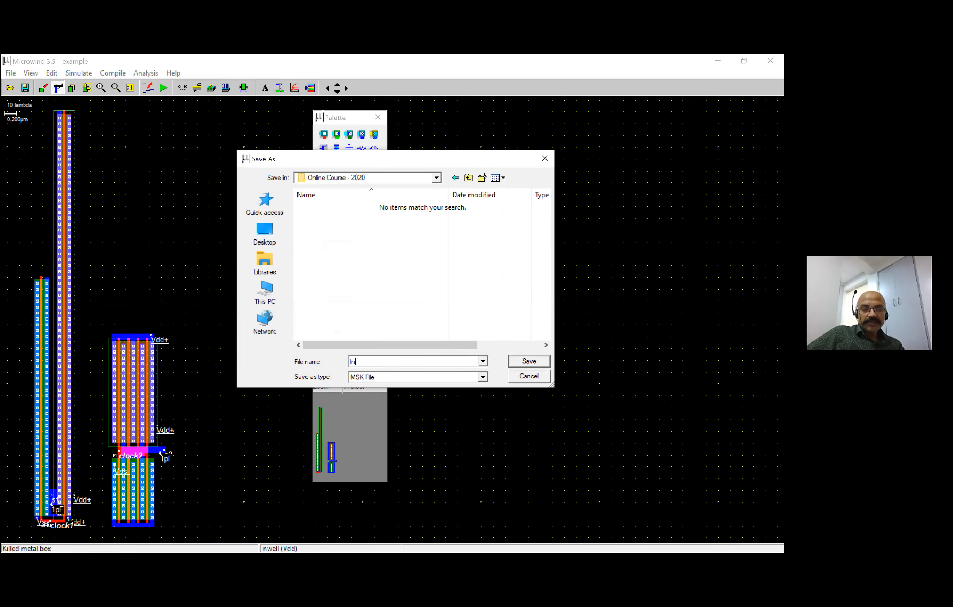
type("v1")
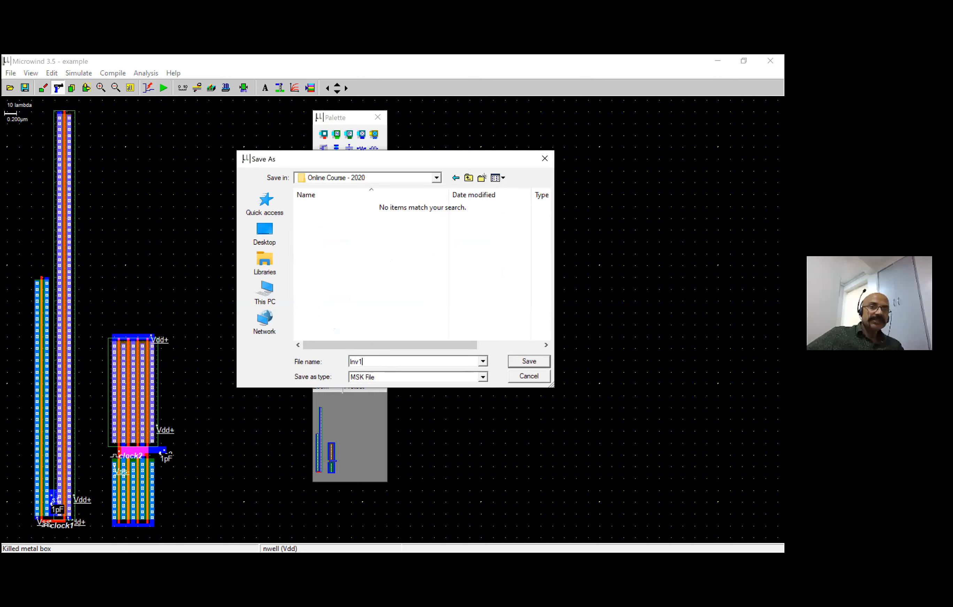
key("Return")
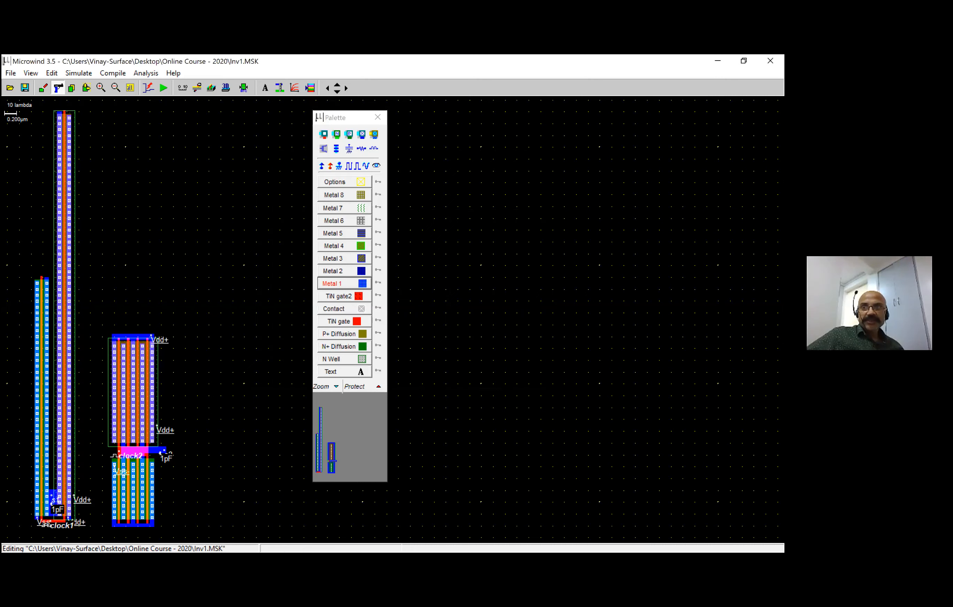
Start a new empty layout with a 1 lambda grid and reposition the palette
left_click(11, 73)
left_click(18, 86)
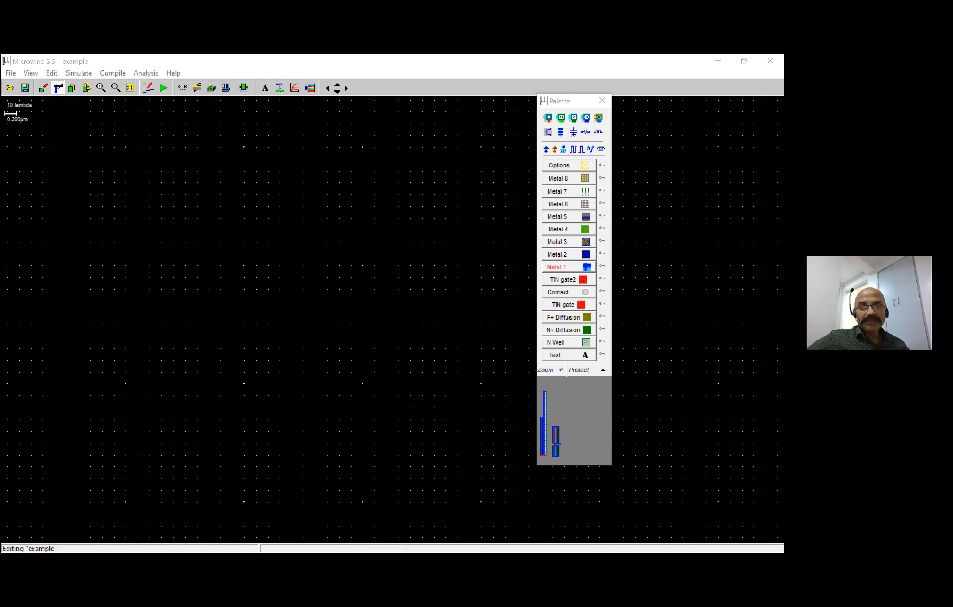
left_click(363, 275)
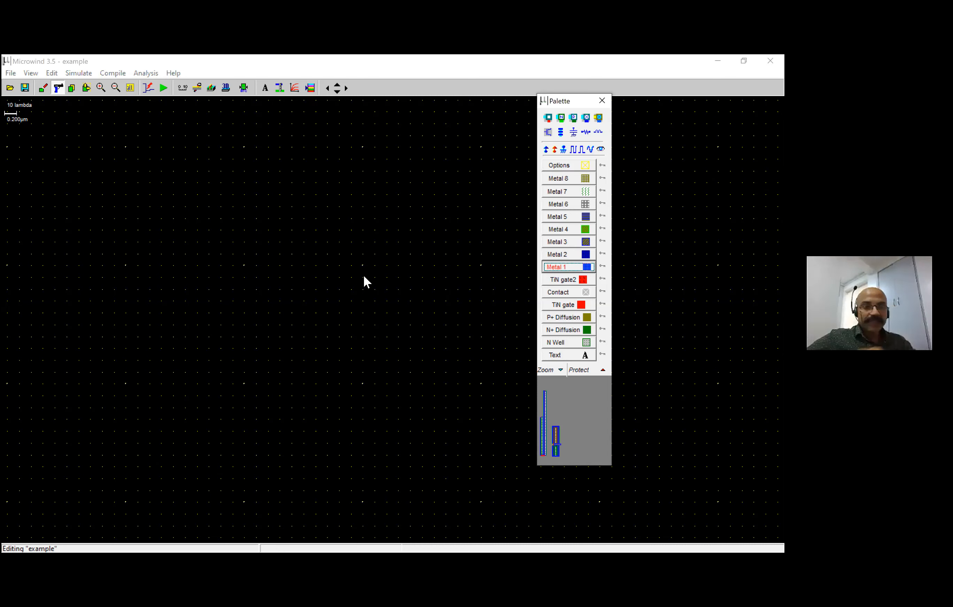
left_click(363, 276)
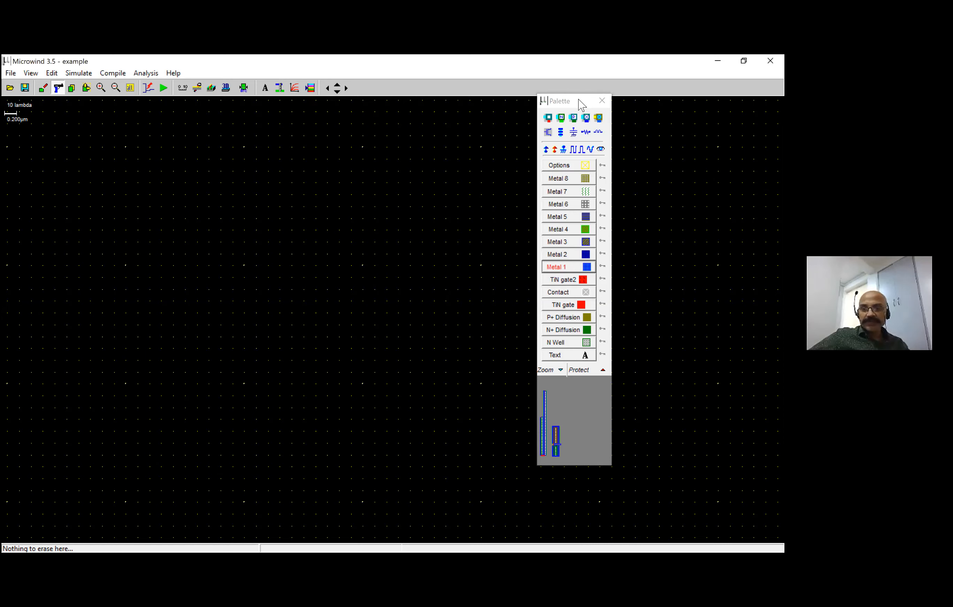
left_click_drag(563, 105, 558, 110)
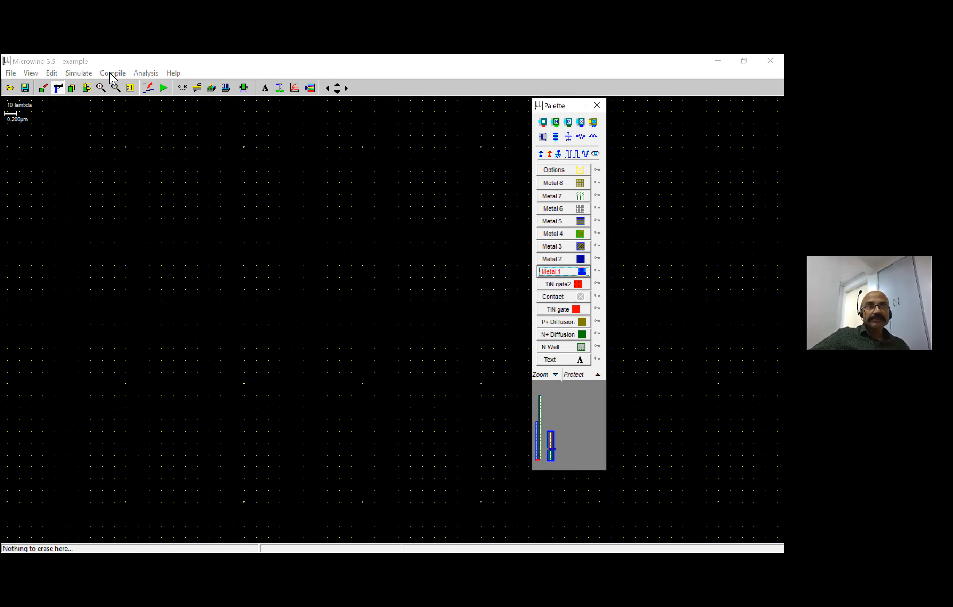
left_click(130, 89)
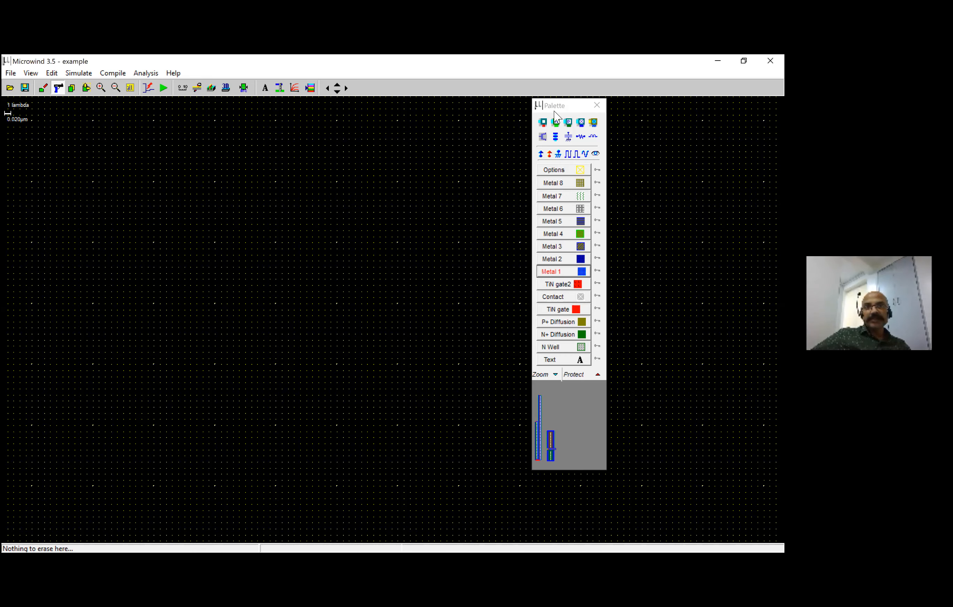
left_click_drag(555, 113, 405, 110)
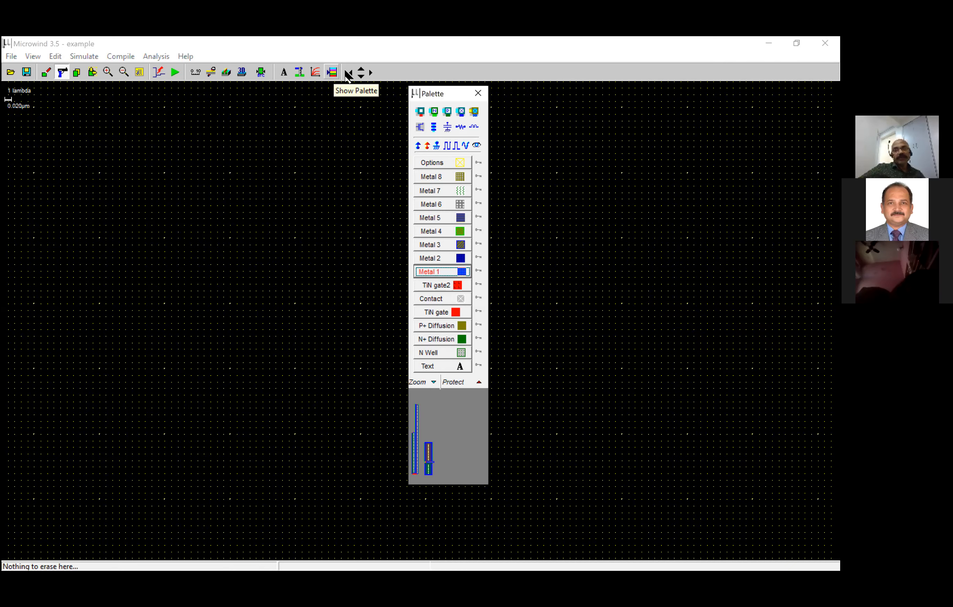
Configure the MOS generator for an nMOS device with width 20 lambda, length 2 lambda and 3 fingers
left_click(423, 129)
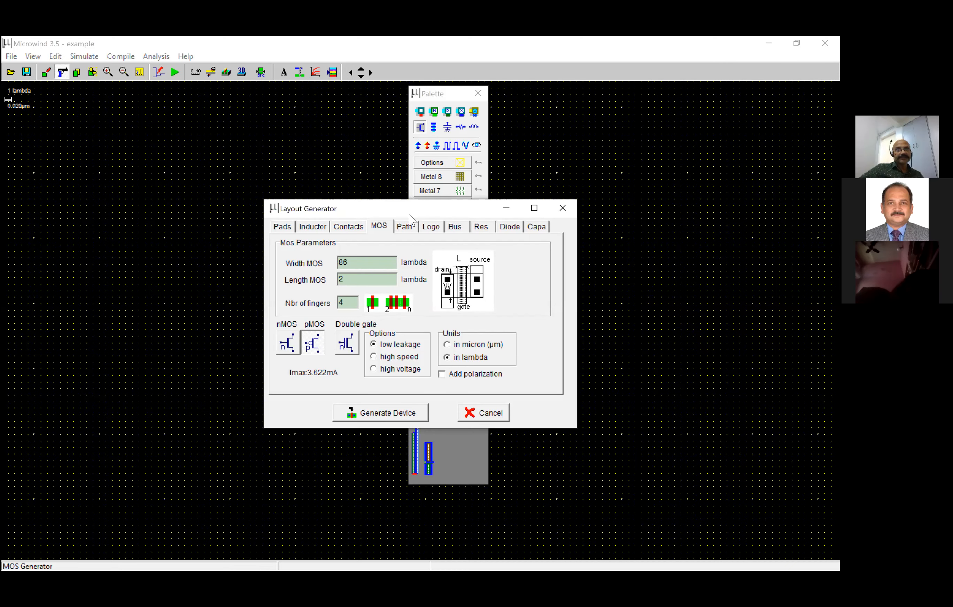
left_click_drag(409, 215, 221, 140)
double_click(177, 188)
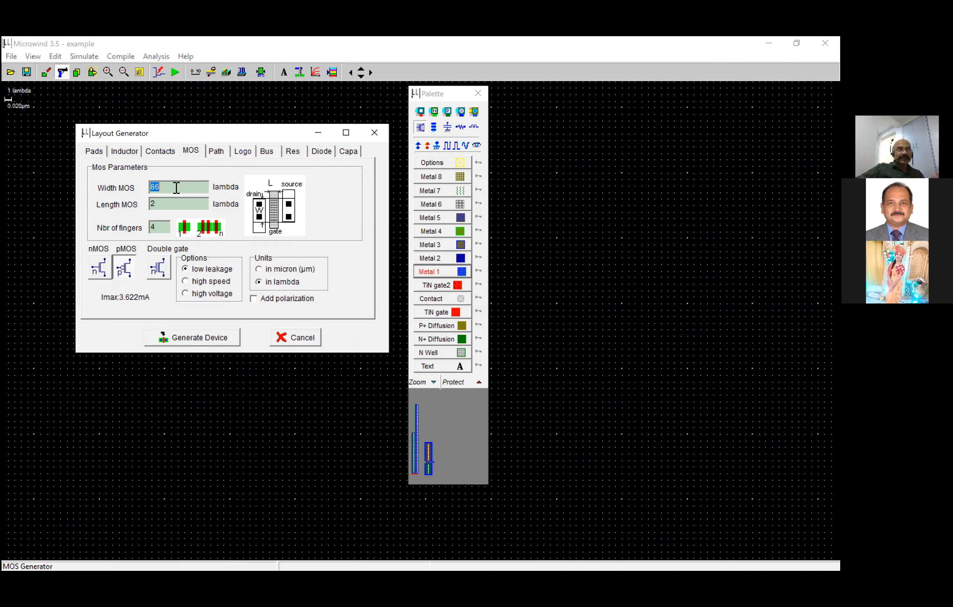
type("20")
double_click(166, 228)
type("2")
key("BackSpace")
type("3")
left_click(99, 268)
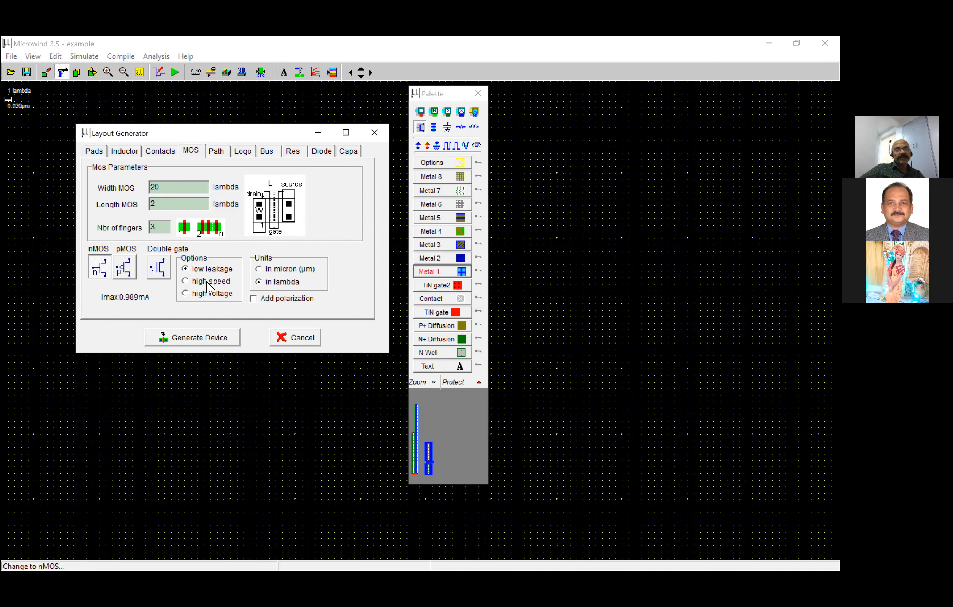
double_click(181, 191)
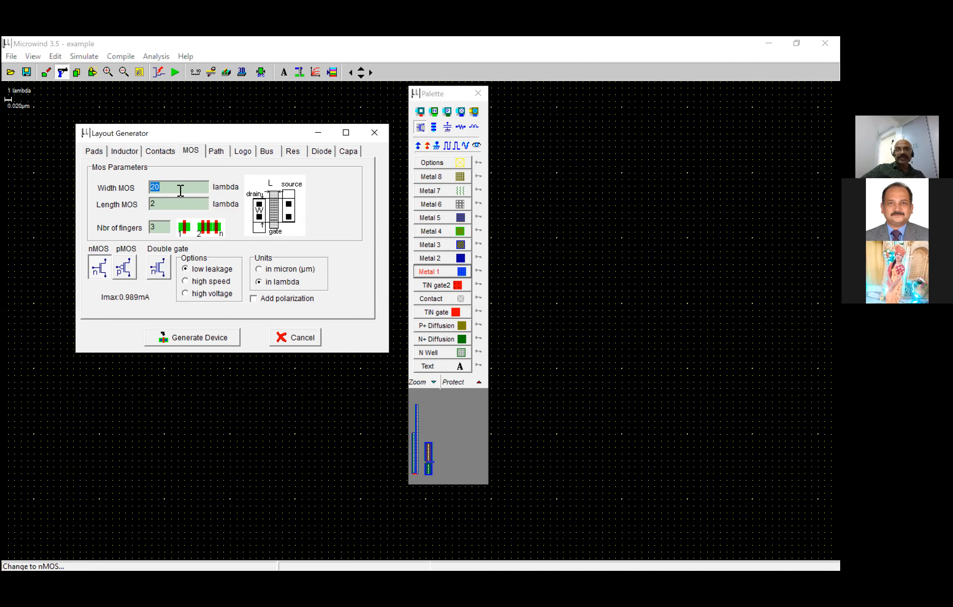
double_click(181, 204)
double_click(169, 227)
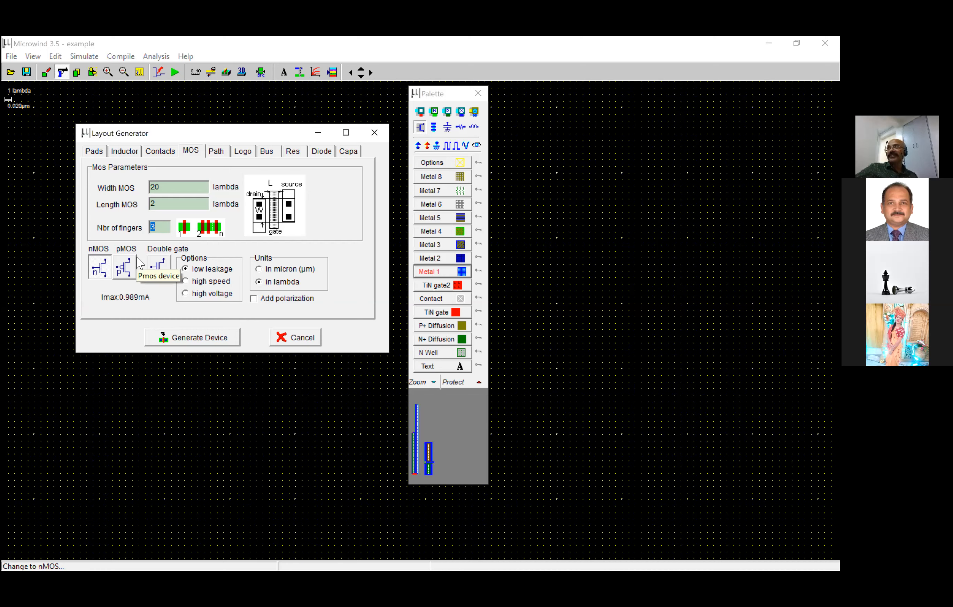
Place the configured nMOS in the empty drawing, move the palette aside, and discard the device by starting another new layout
left_click(185, 342)
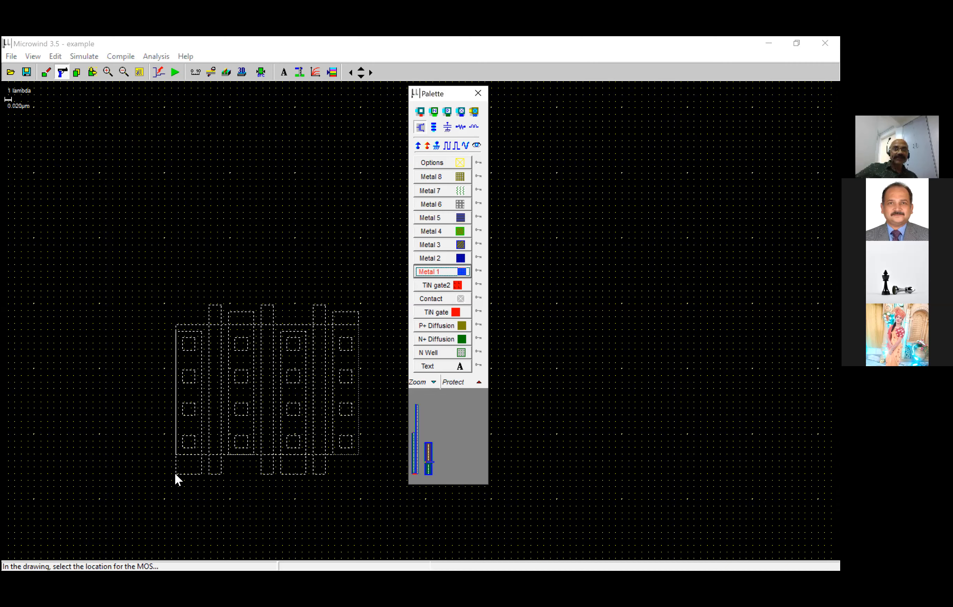
left_click(175, 471)
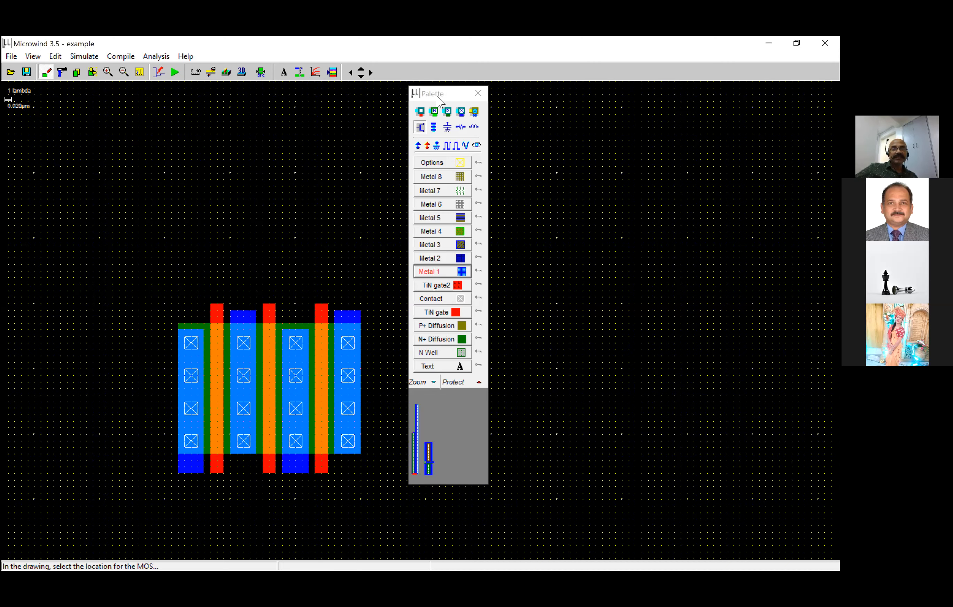
left_click_drag(437, 97, 531, 65)
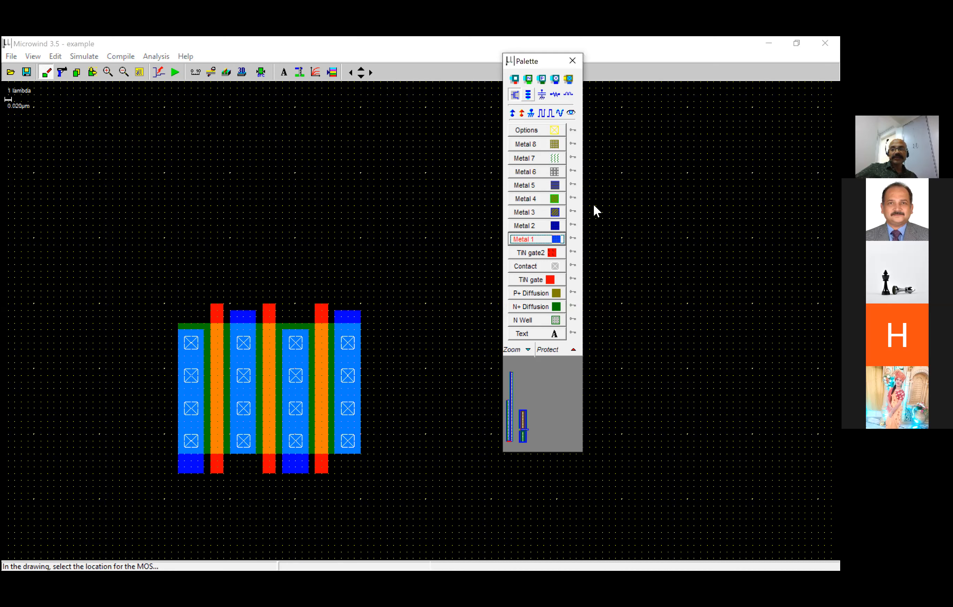
left_click(7, 57)
left_click(428, 350)
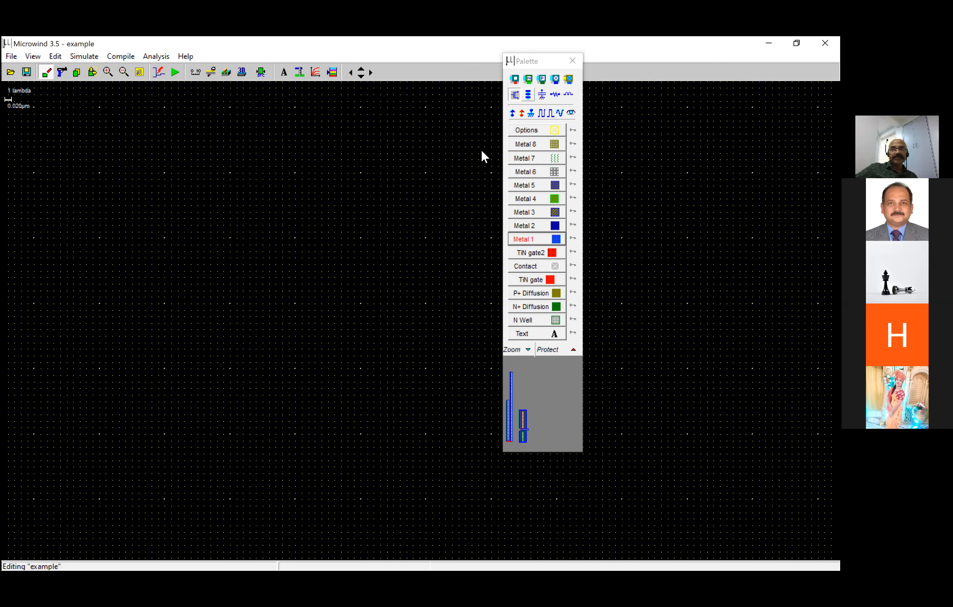
Generate an nMOS with width 20 lambda, length 2 lambda and 3 fingers and place it in the lower part of the drawing
left_click(514, 96)
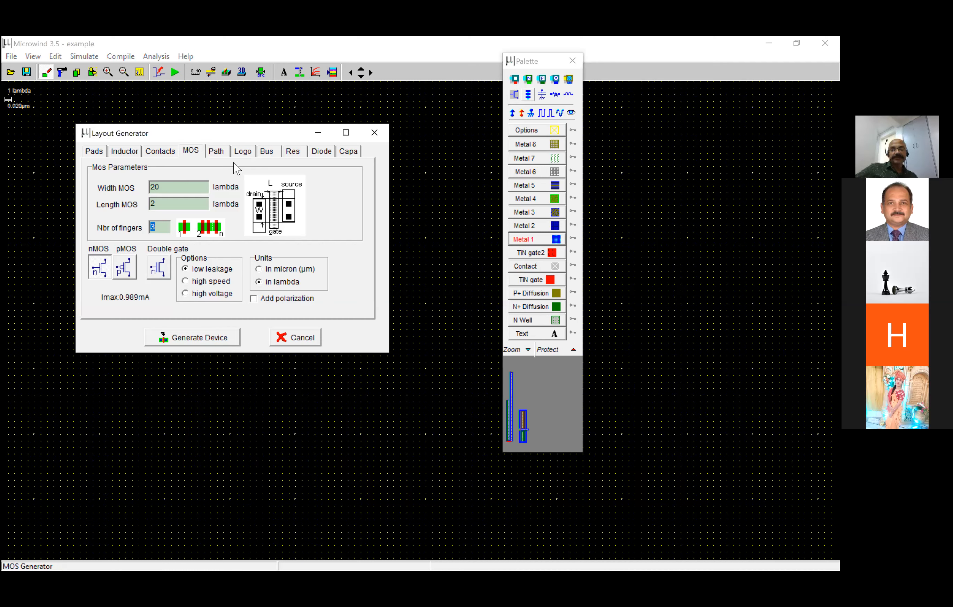
double_click(169, 192)
double_click(167, 205)
key("Tab")
double_click(166, 224)
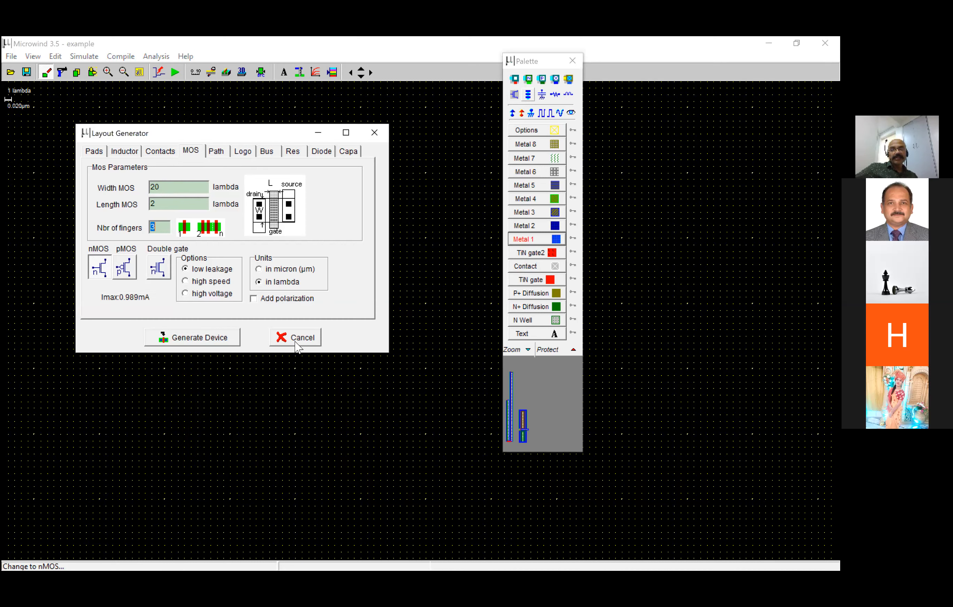
left_click(214, 347)
left_click(132, 471)
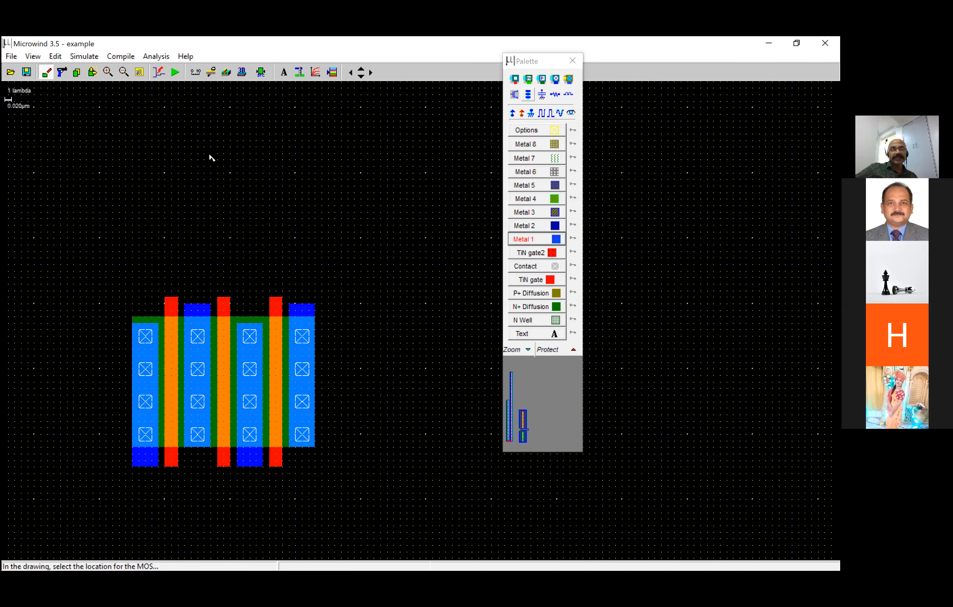
Select the foundry technology by loading default.rul from the rules folder under Program Files (x86) on drive C
left_click(12, 58)
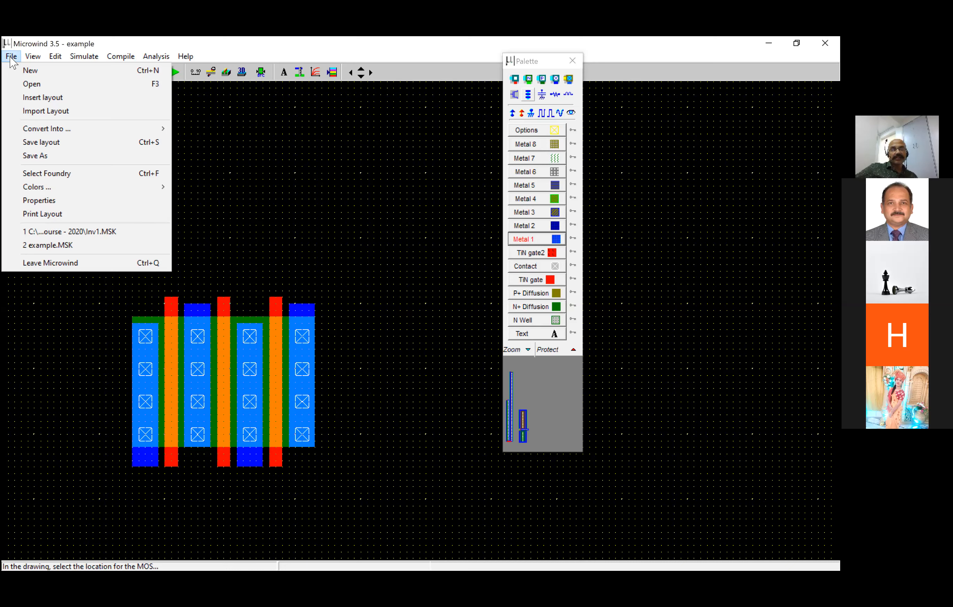
left_click(55, 176)
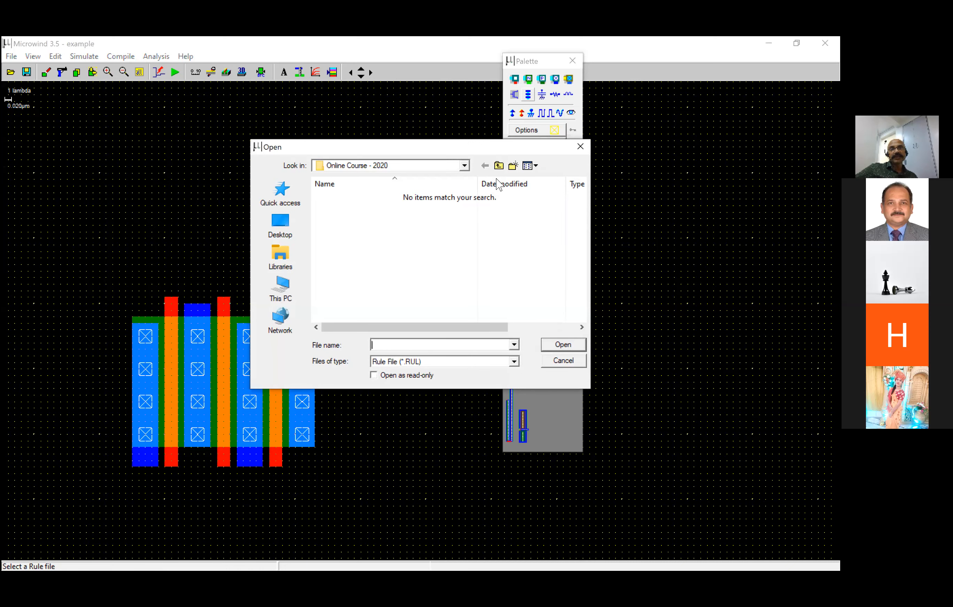
left_click(484, 343)
type("c:")
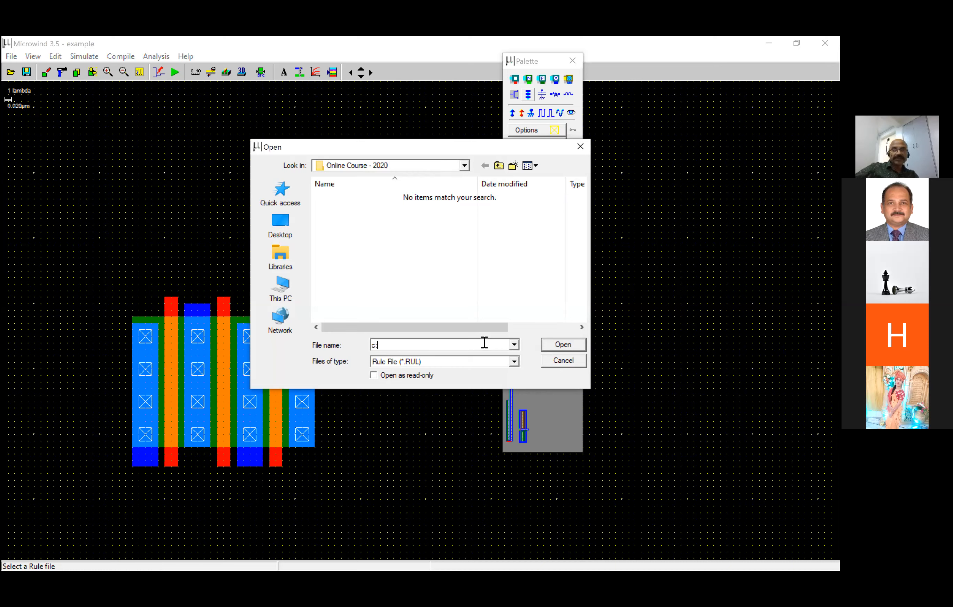
key("Return")
left_click(350, 244)
double_click(350, 241)
type("mi")
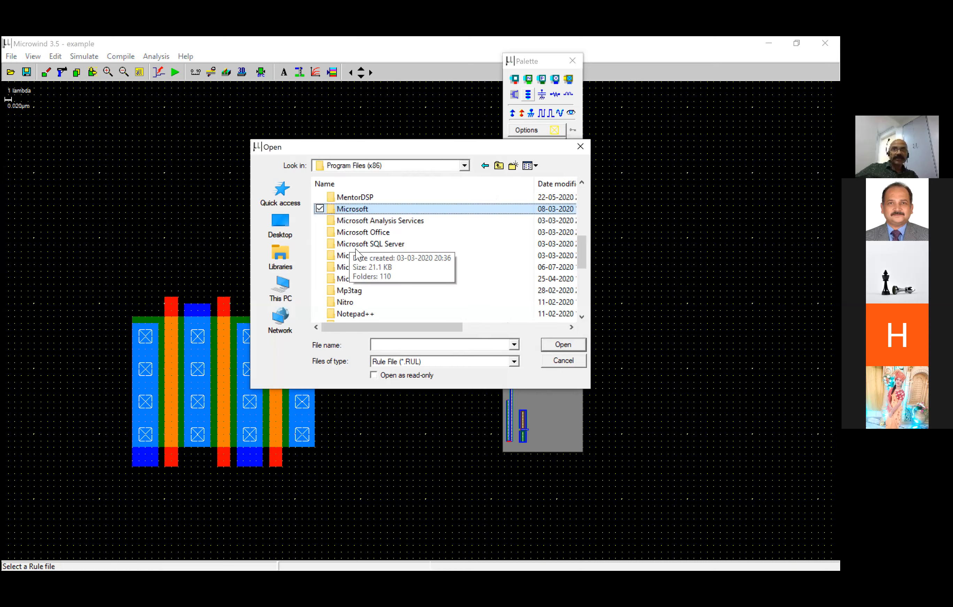
double_click(372, 268)
double_click(378, 209)
double_click(368, 222)
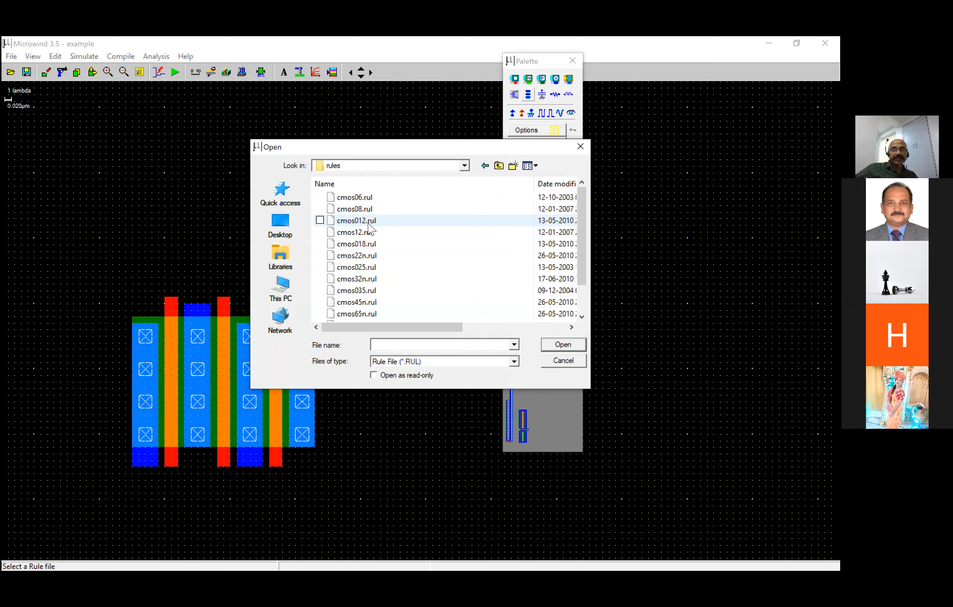
scroll(388, 307, "down", 1)
left_click(389, 308)
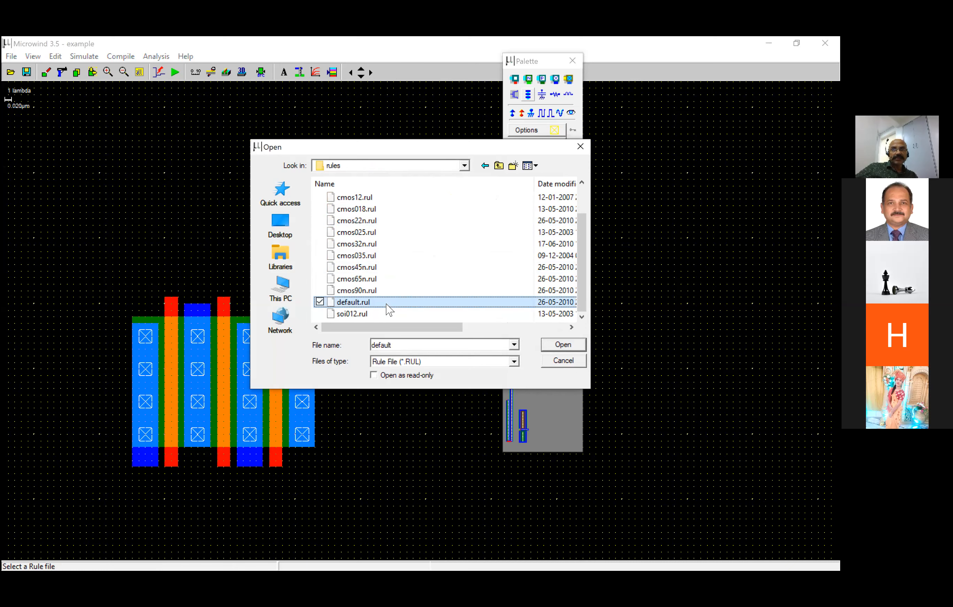
double_click(388, 308)
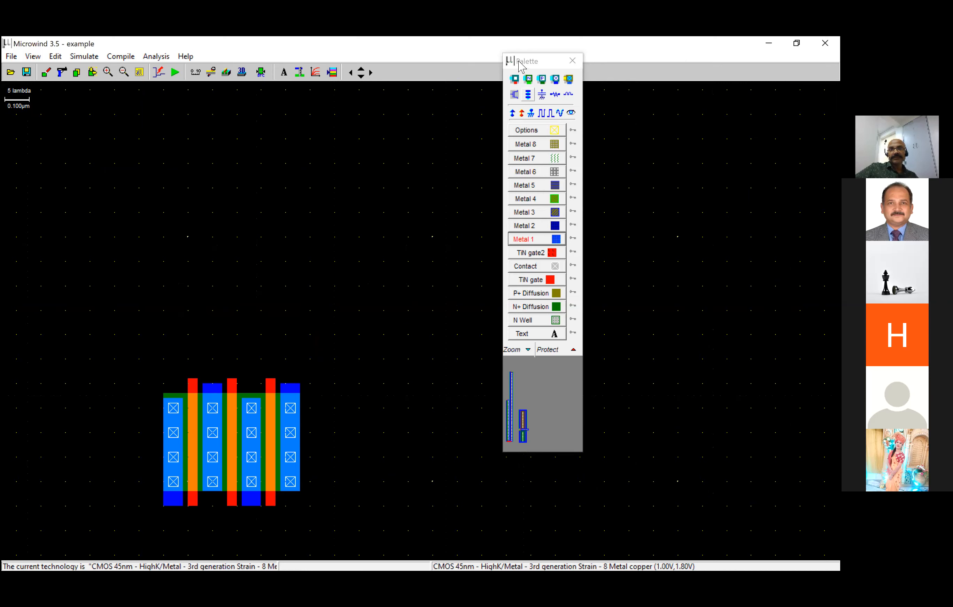
Move the palette aside and review the nMOS width, length and finger settings in the MOS generator without generating a device
left_click_drag(523, 64, 500, 88)
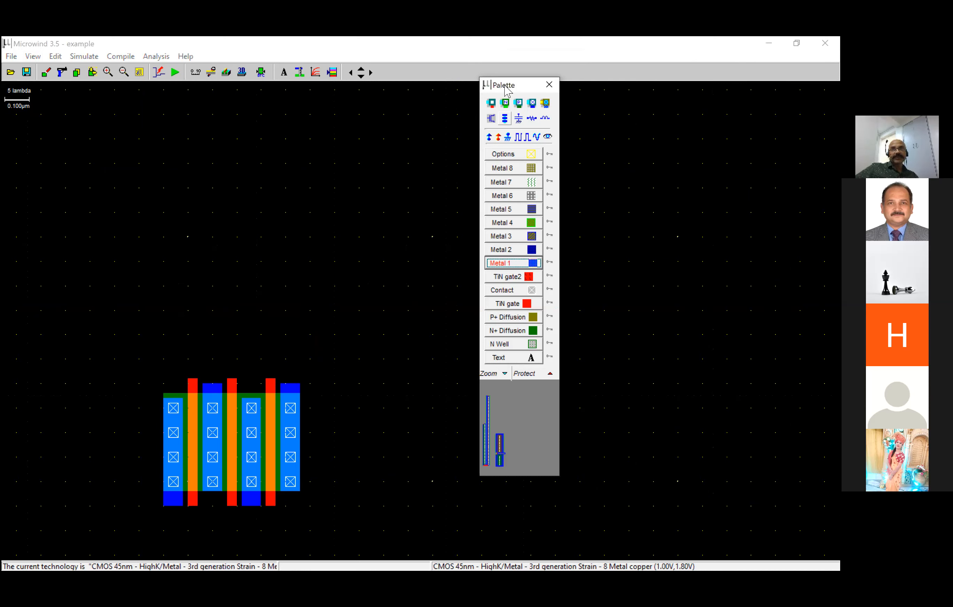
left_click_drag(505, 87, 498, 85)
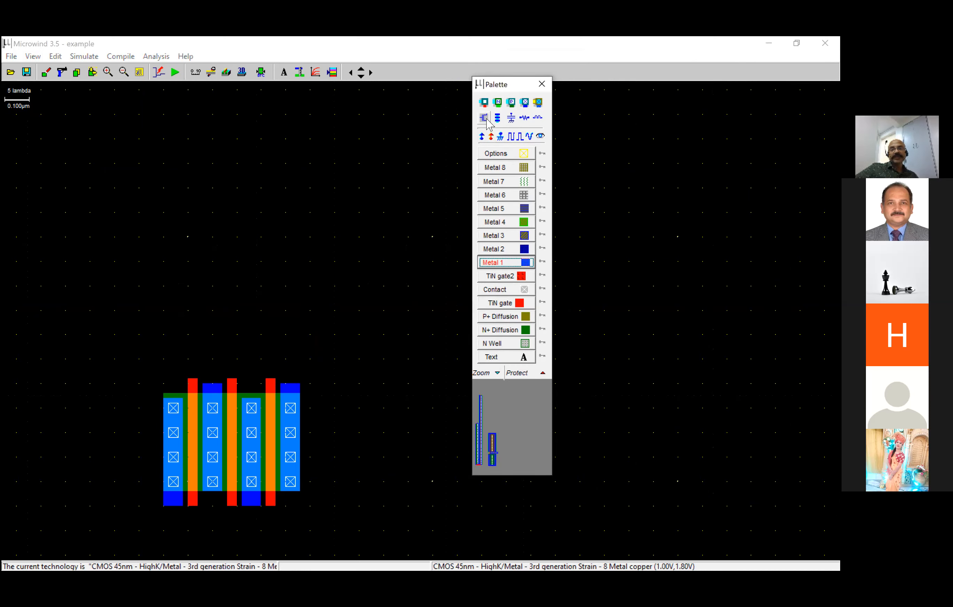
left_click(484, 118)
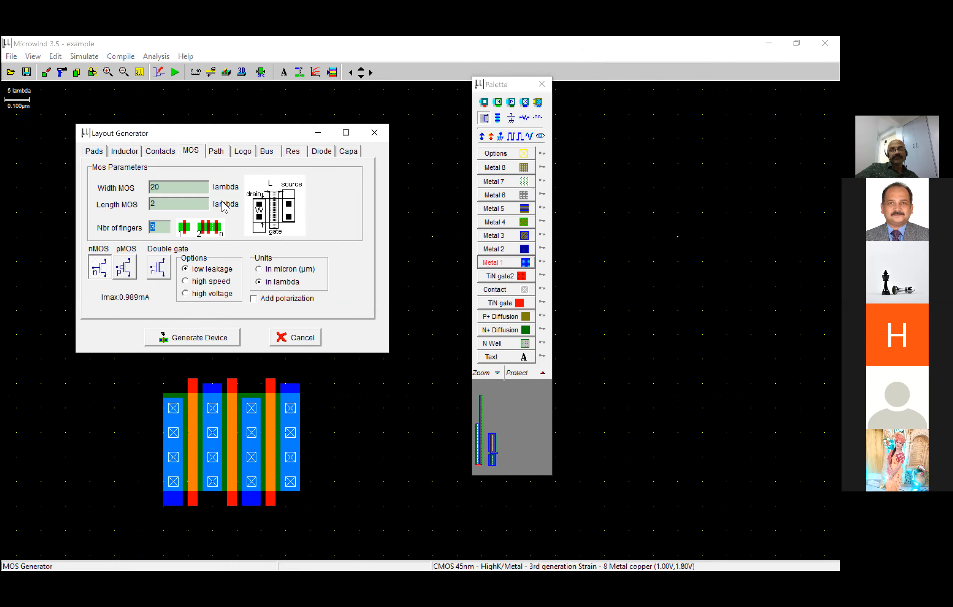
double_click(193, 186)
double_click(175, 205)
double_click(162, 228)
left_click(294, 339)
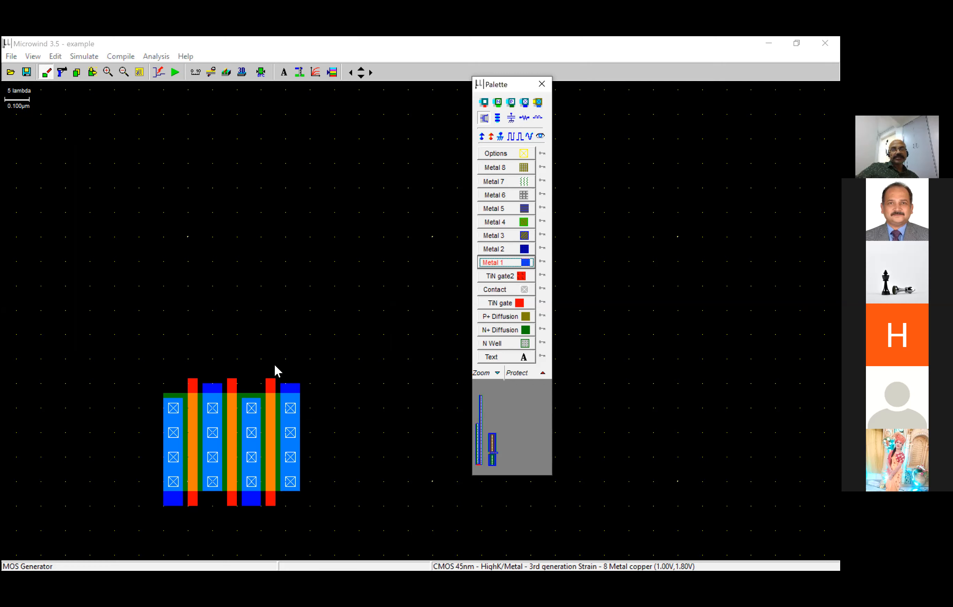
Configure the MOS generator for a pMOS device with a width of 33 lambda
left_click(140, 73)
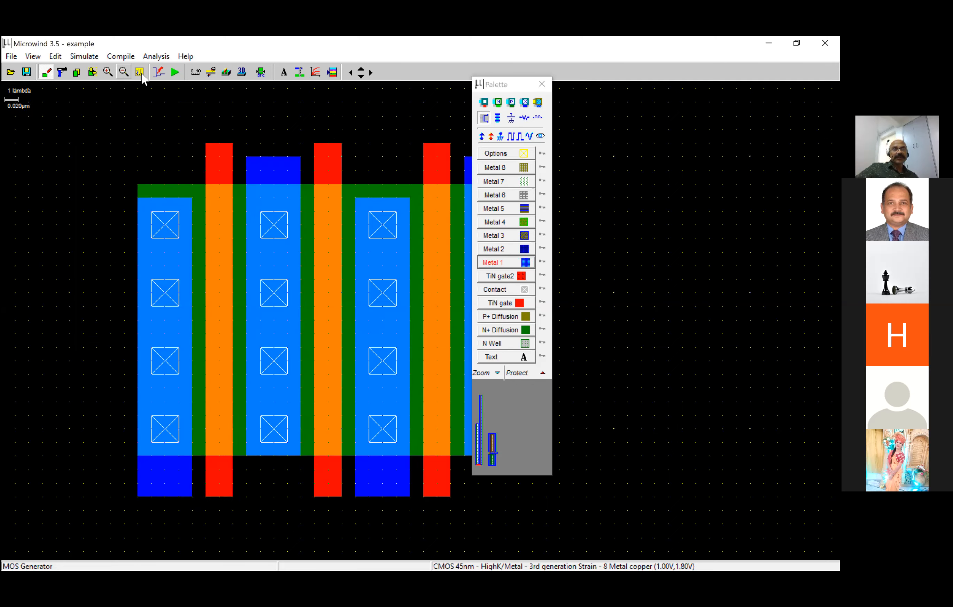
left_click(123, 72)
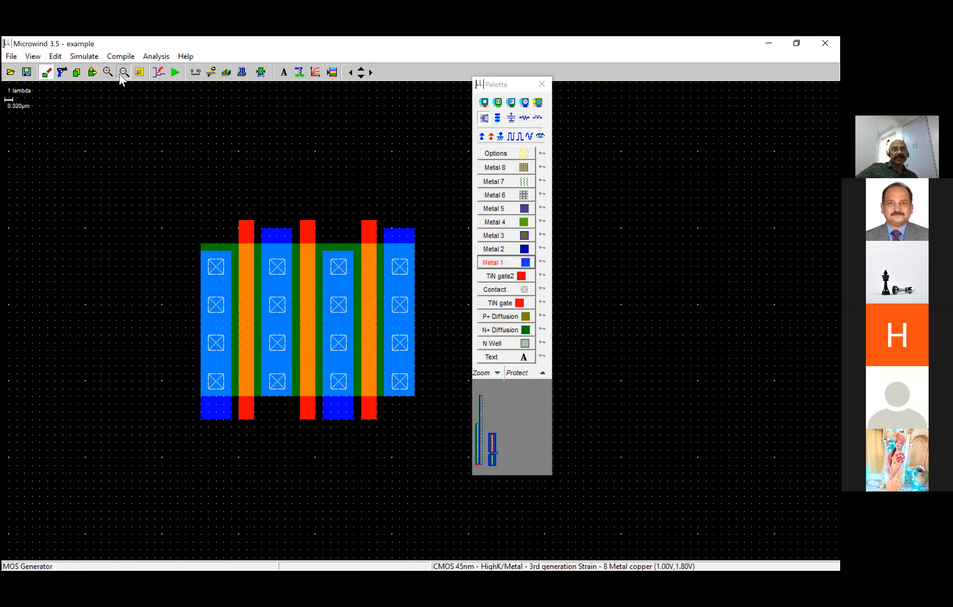
left_click(123, 72)
left_click(121, 78)
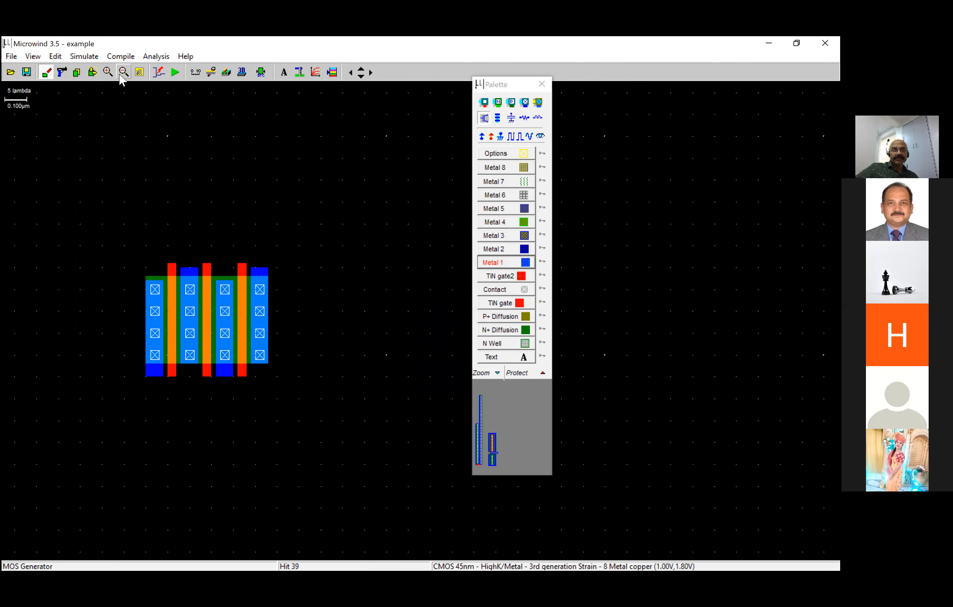
key("Up")
key("Up")
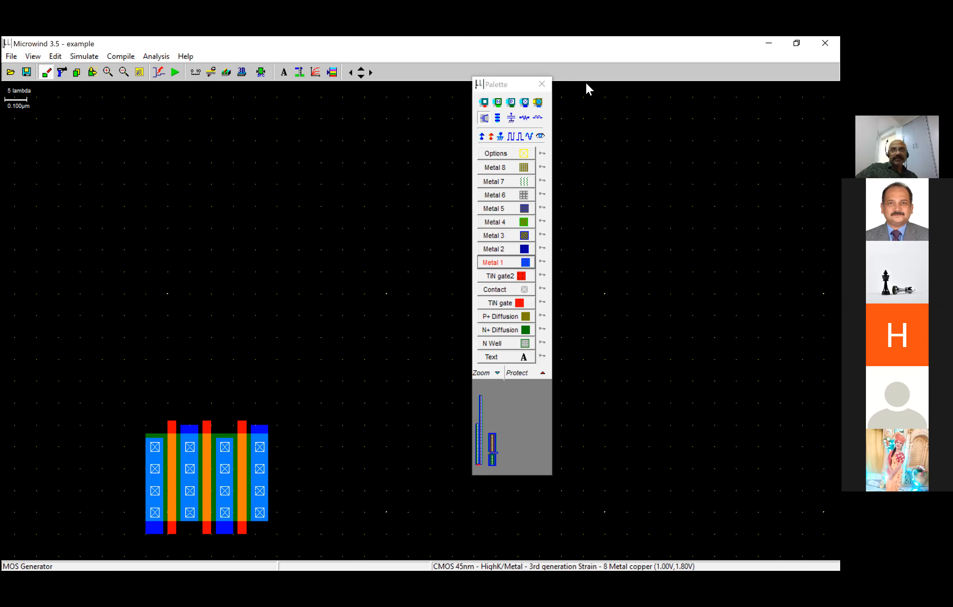
left_click(484, 118)
left_click(123, 272)
left_click(141, 303)
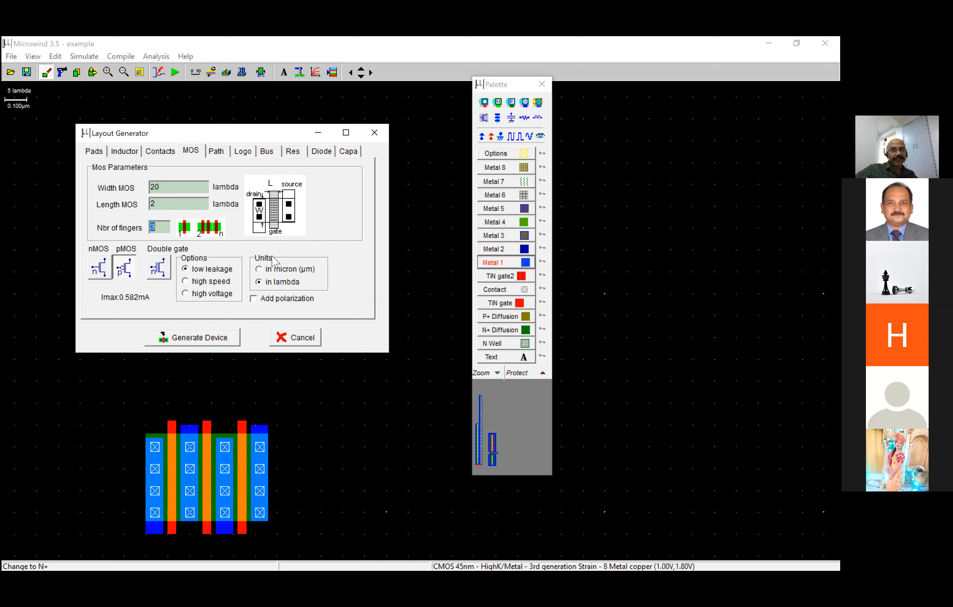
double_click(191, 189)
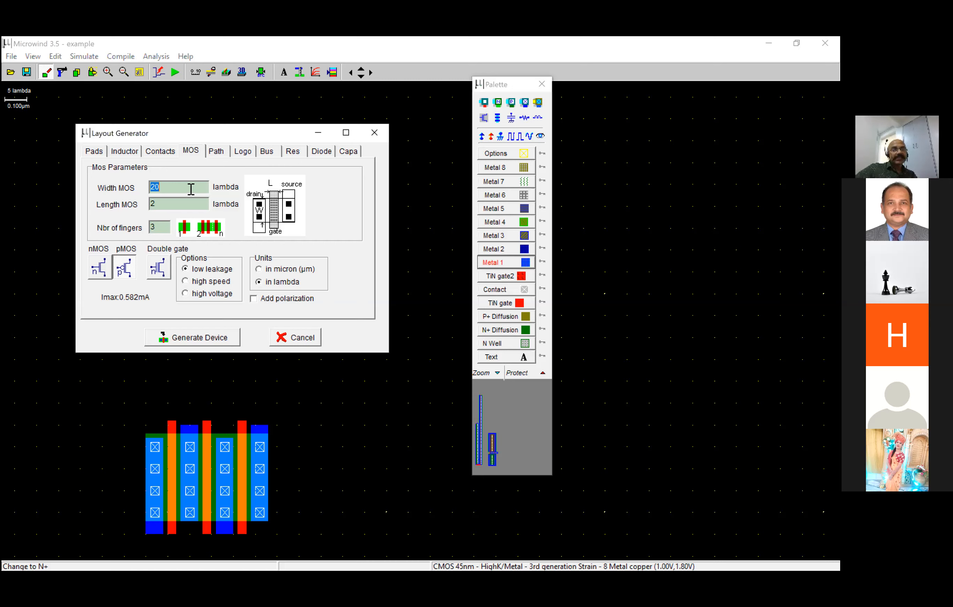
type("30")
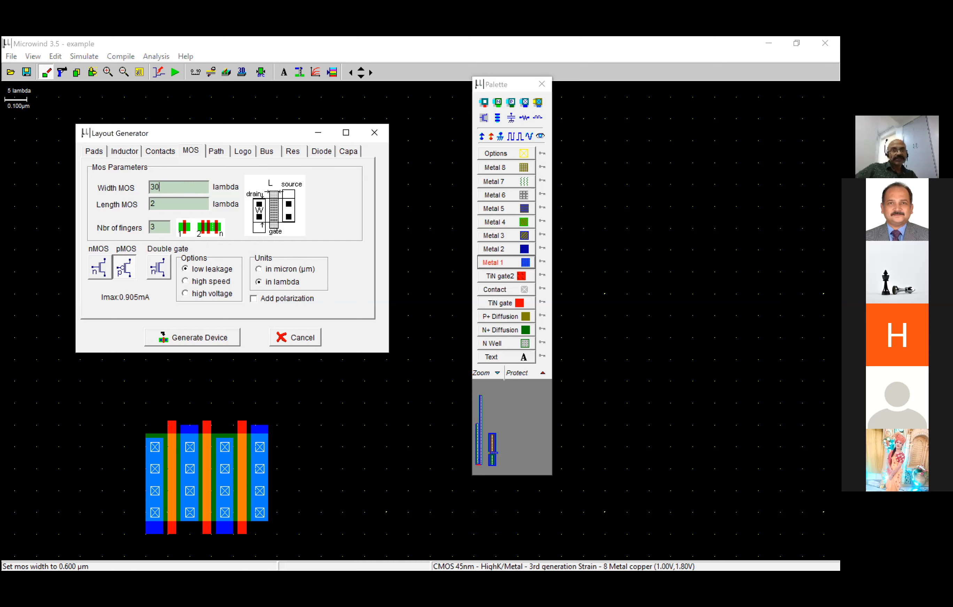
key("BackSpace")
type("3")
Check the pMOS width and length in microns and return the units to lambda
left_click(269, 282)
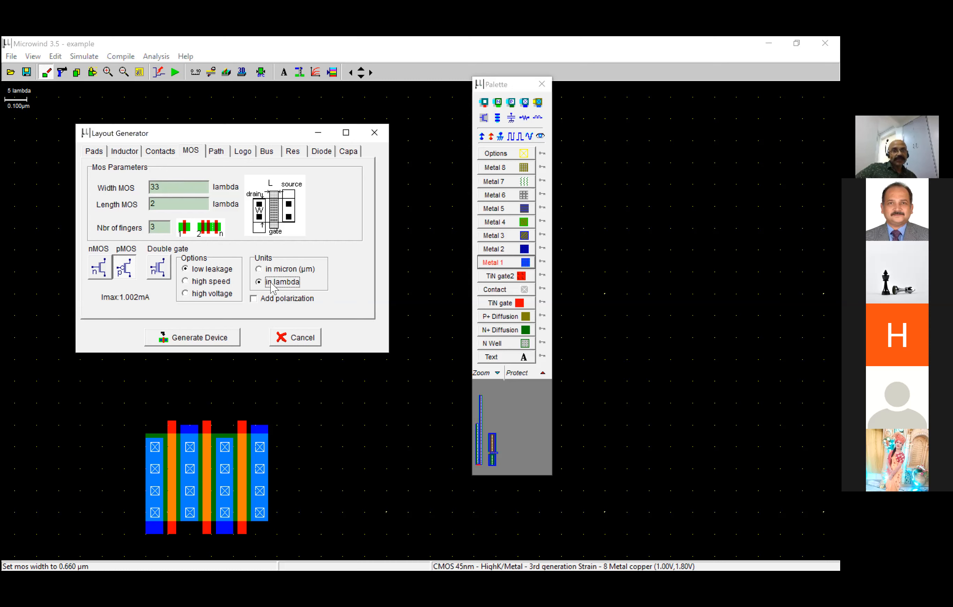
left_click(271, 270)
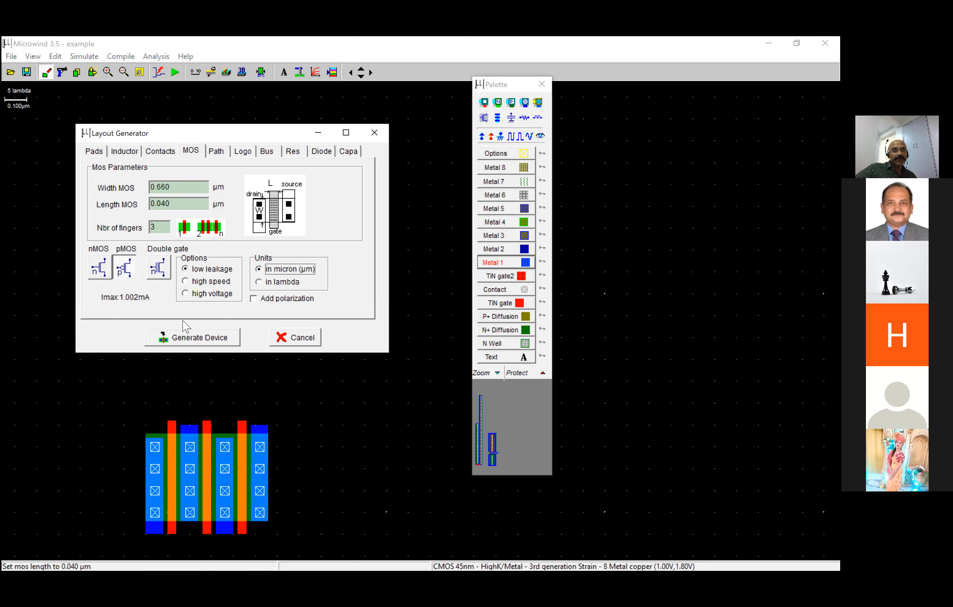
left_click(278, 282)
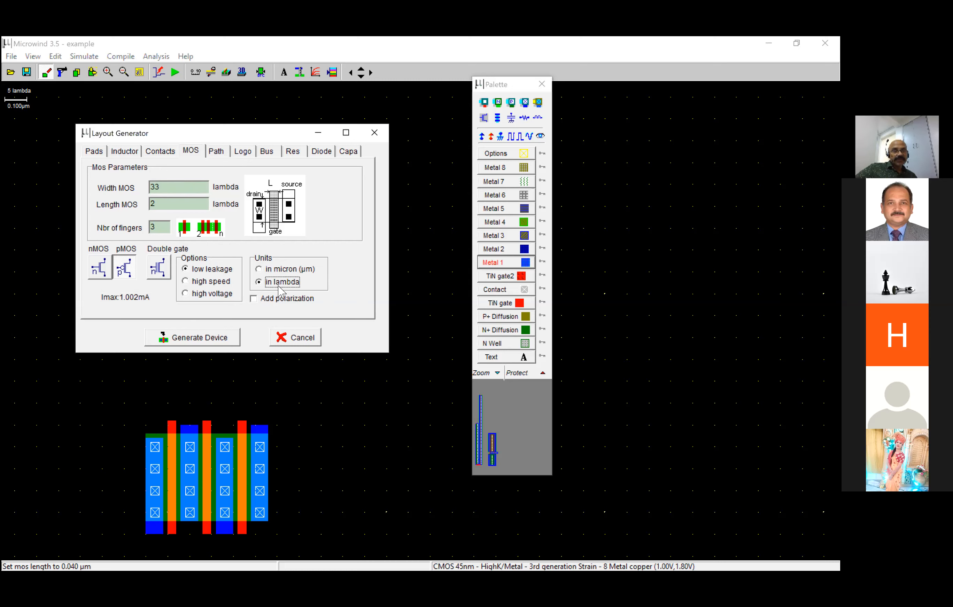
Generate the three-finger pMOS and place it directly above the nMOS with its gate fingers aligned
double_click(198, 188)
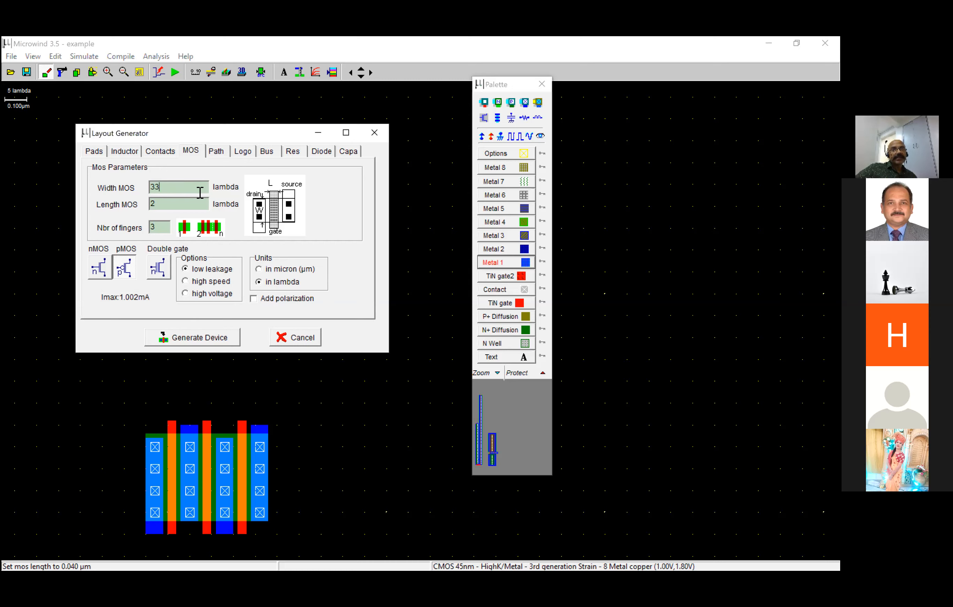
double_click(199, 203)
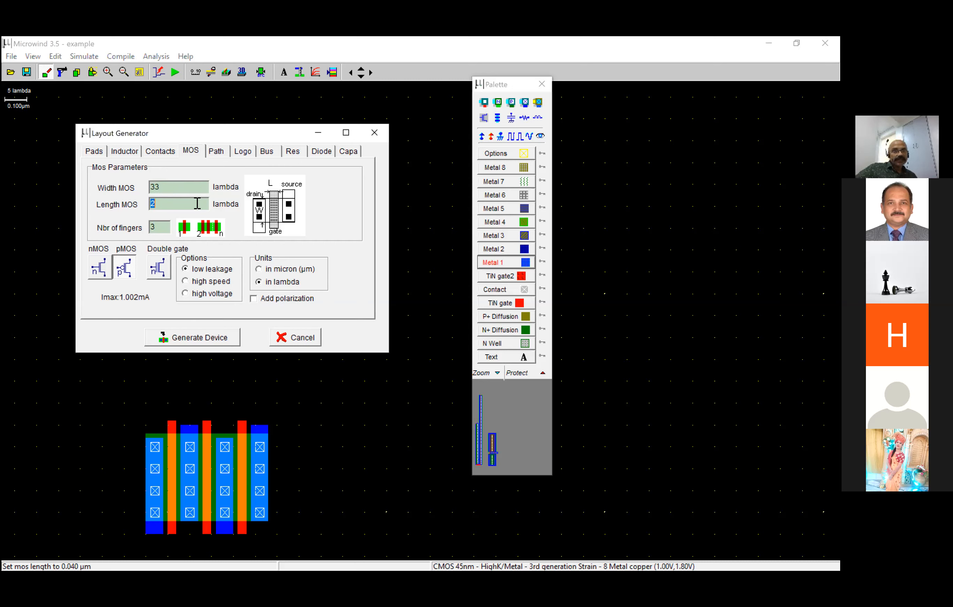
double_click(159, 228)
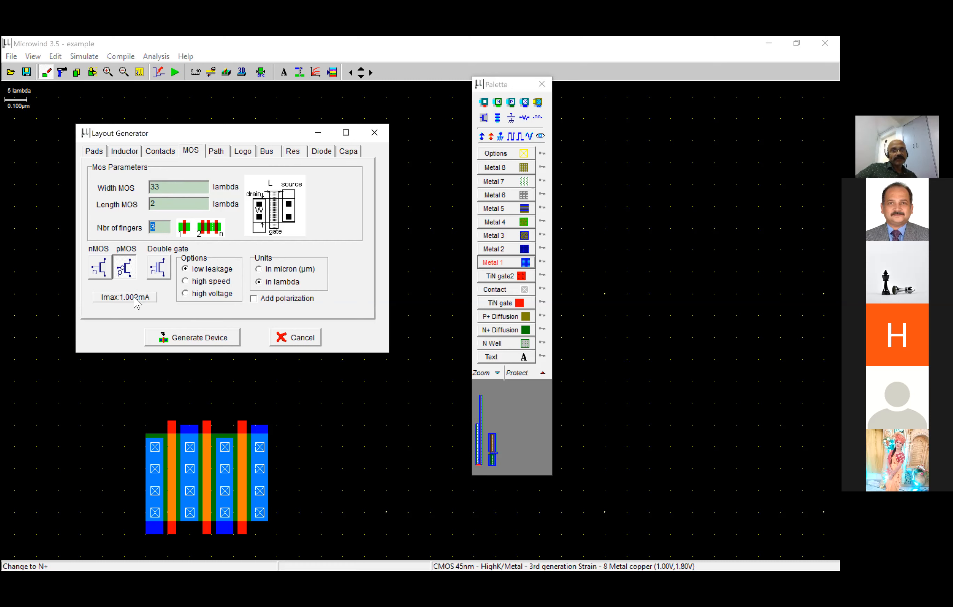
left_click(187, 338)
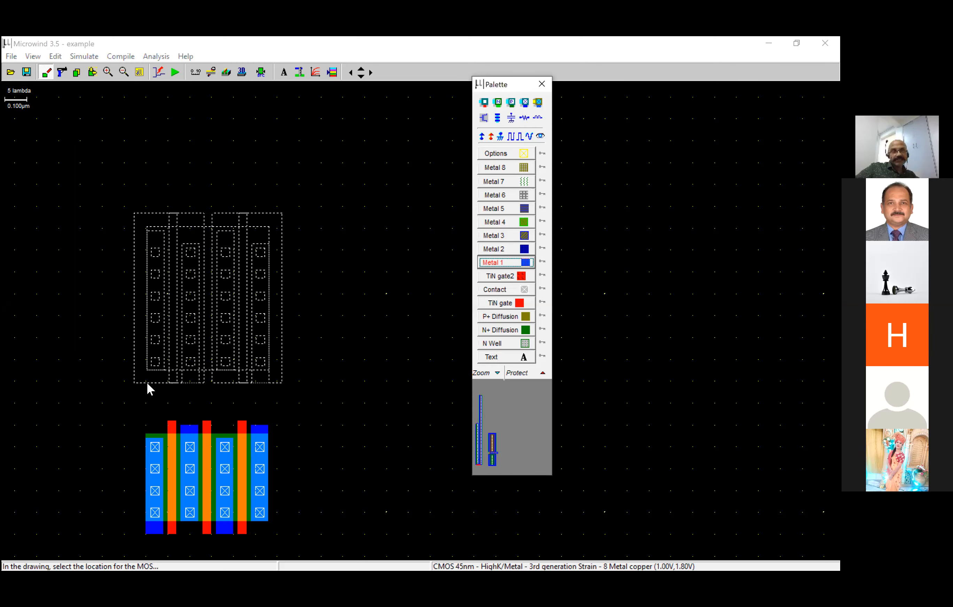
left_click(147, 384)
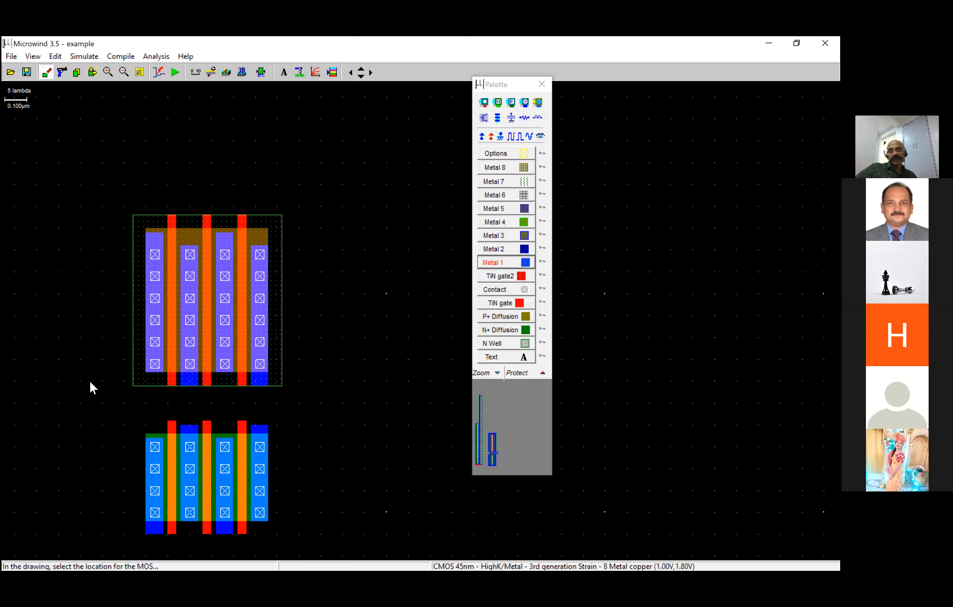
Draw three TiN gate strips, 2 lambda wide and about 8 to 9 lambda long, joining each pMOS gate finger to its nMOS counterpart
left_click(139, 72)
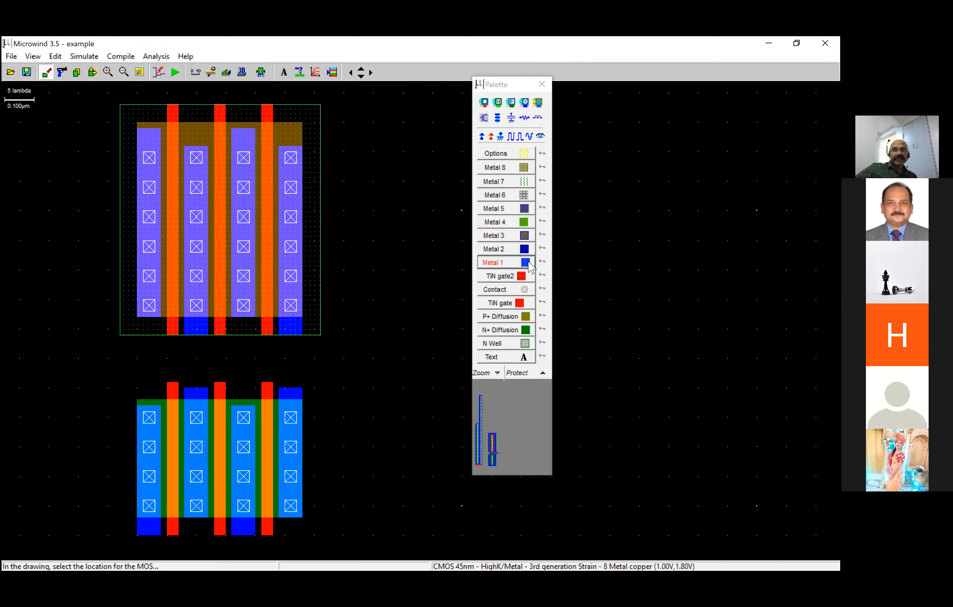
left_click(520, 303)
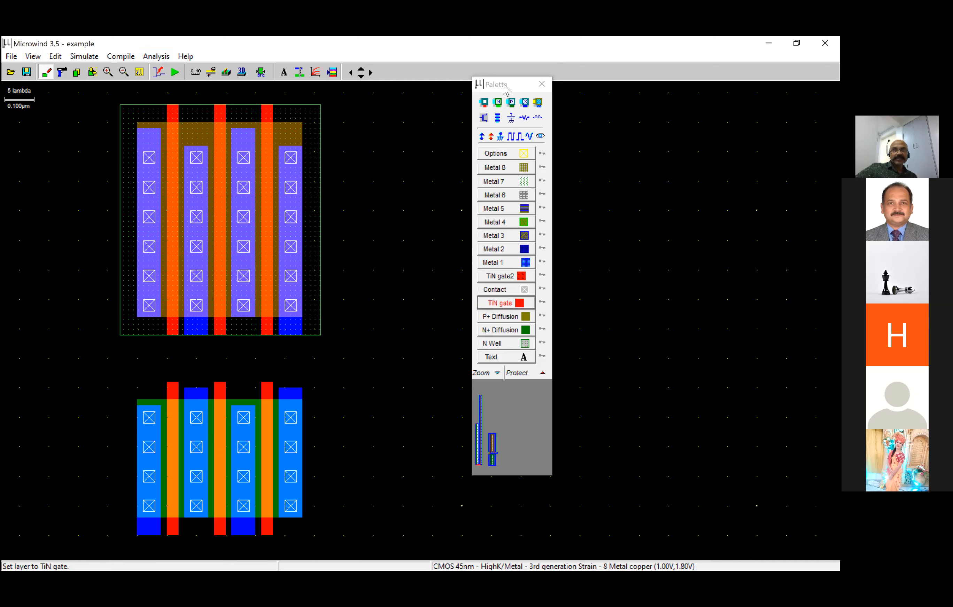
left_click_drag(505, 87, 469, 92)
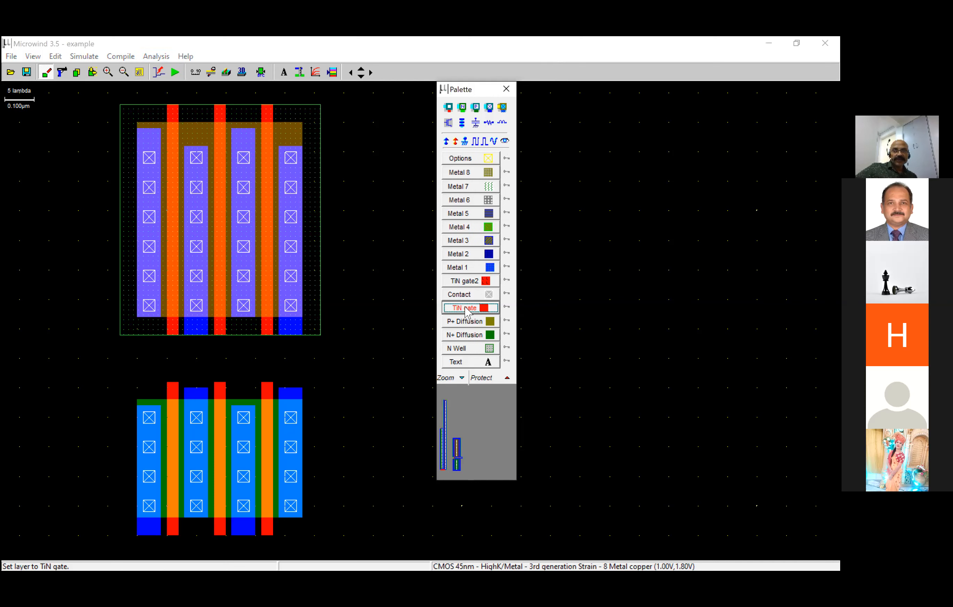
left_click(465, 306)
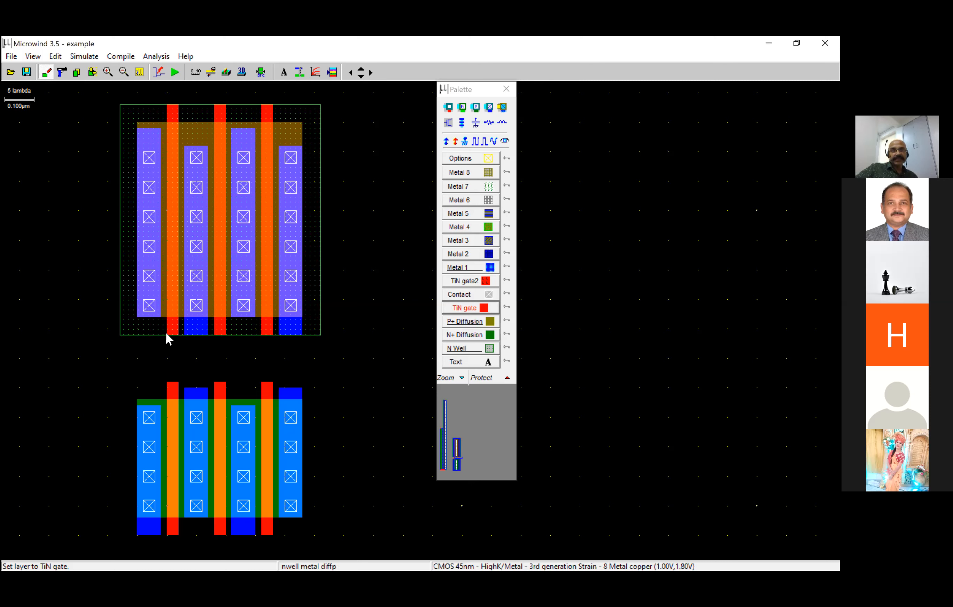
left_click_drag(168, 343, 179, 394)
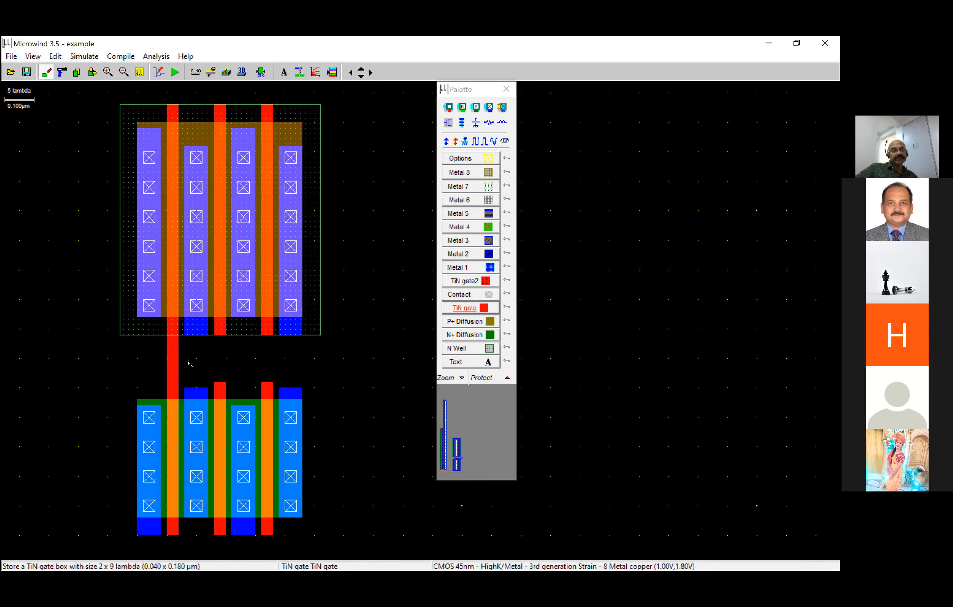
left_click_drag(214, 339, 226, 384)
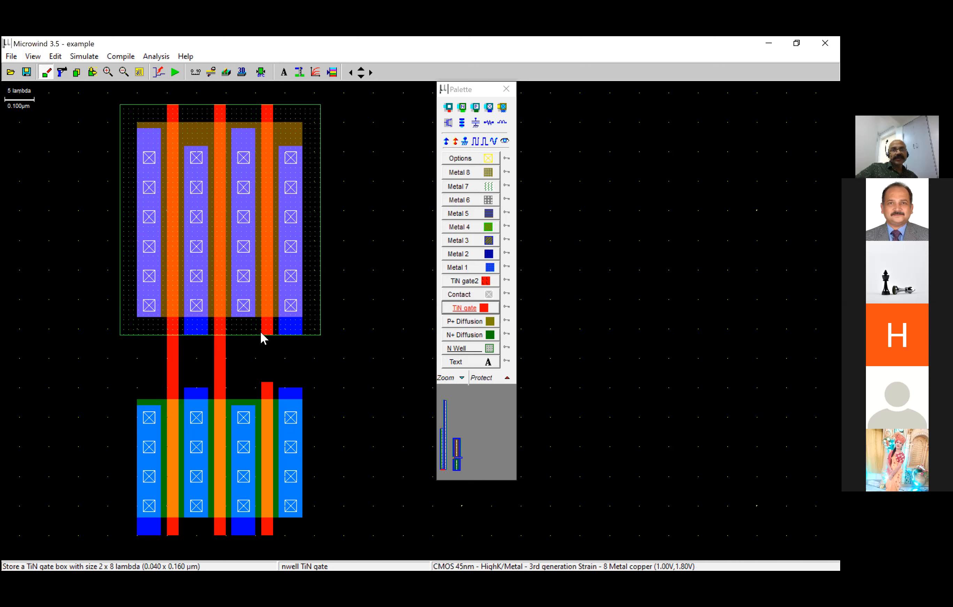
left_click_drag(261, 333, 271, 384)
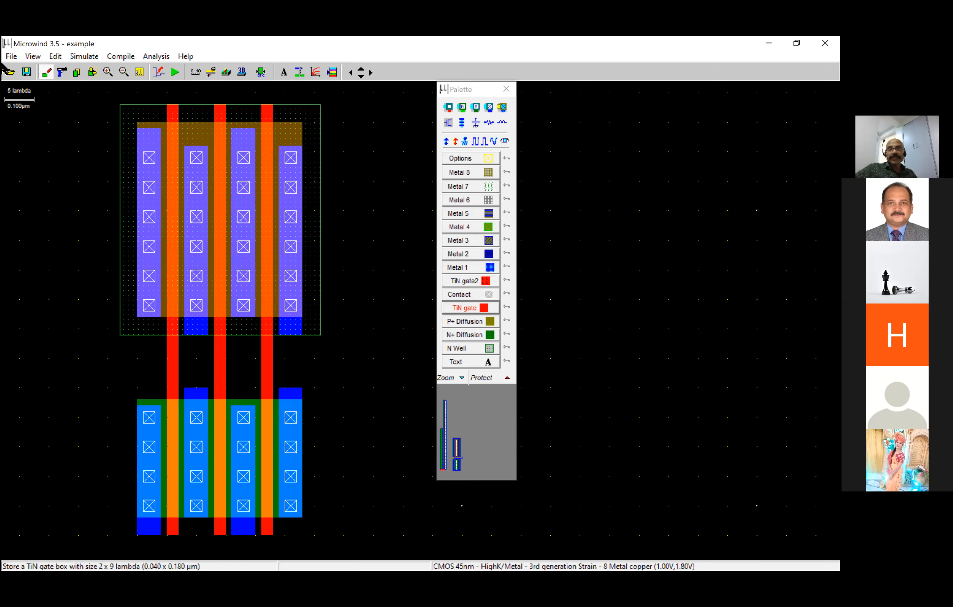
left_click(448, 123)
left_click(278, 284)
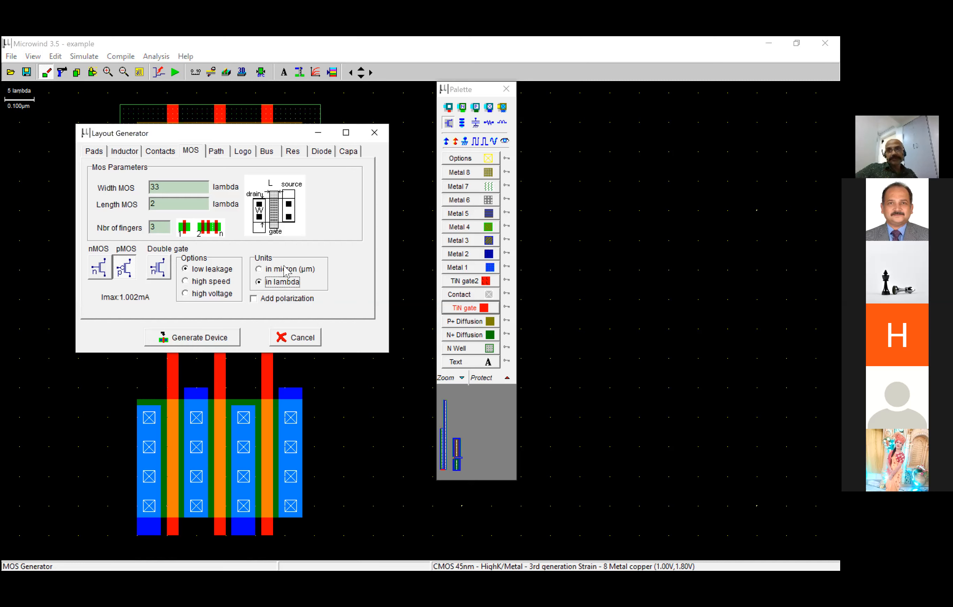
left_click(315, 341)
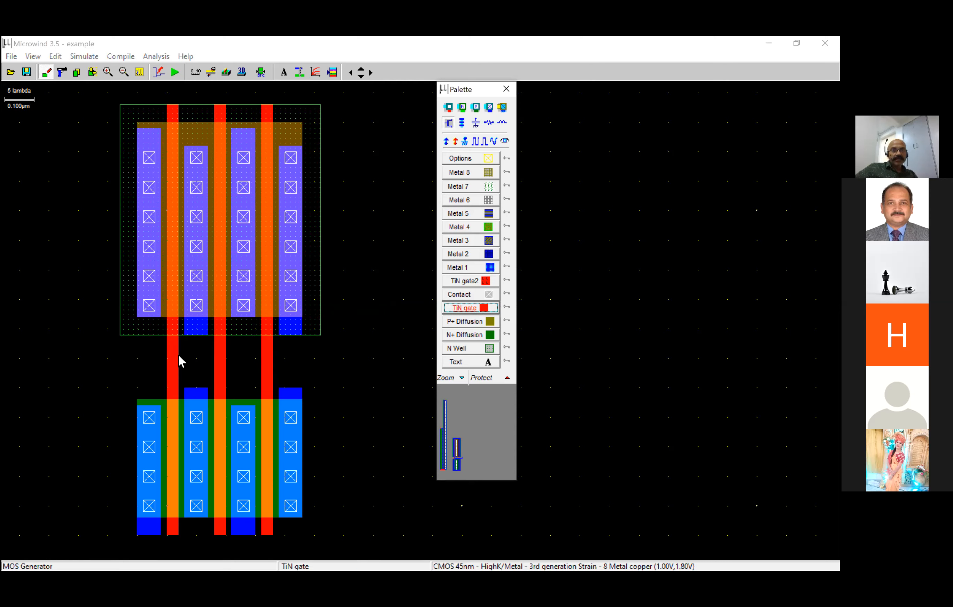
Draw a horizontal TiN gate bar of 16 x 3 lambda between the transistors to tie the three gate fingers together
left_click(484, 309)
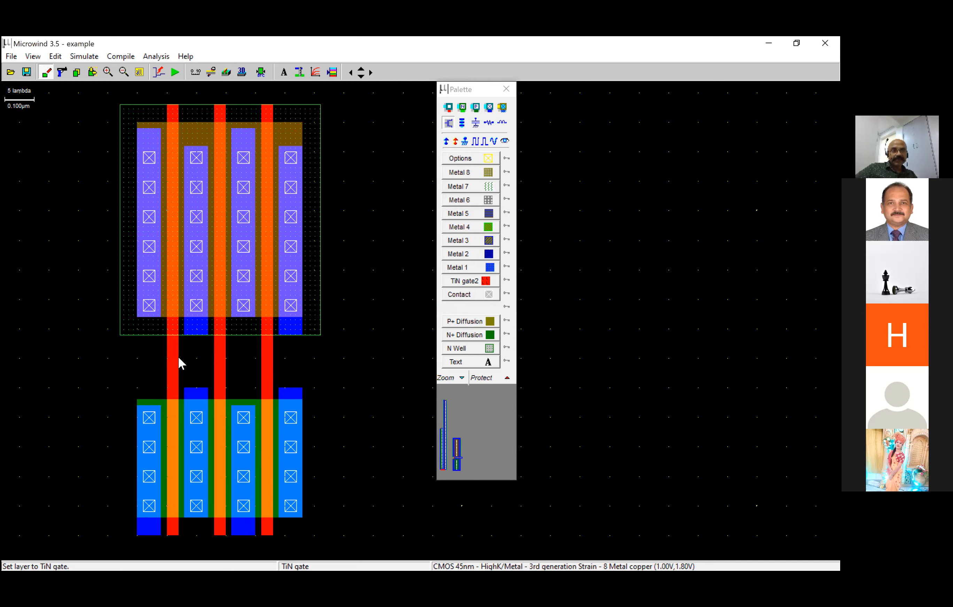
left_click_drag(184, 355, 272, 367)
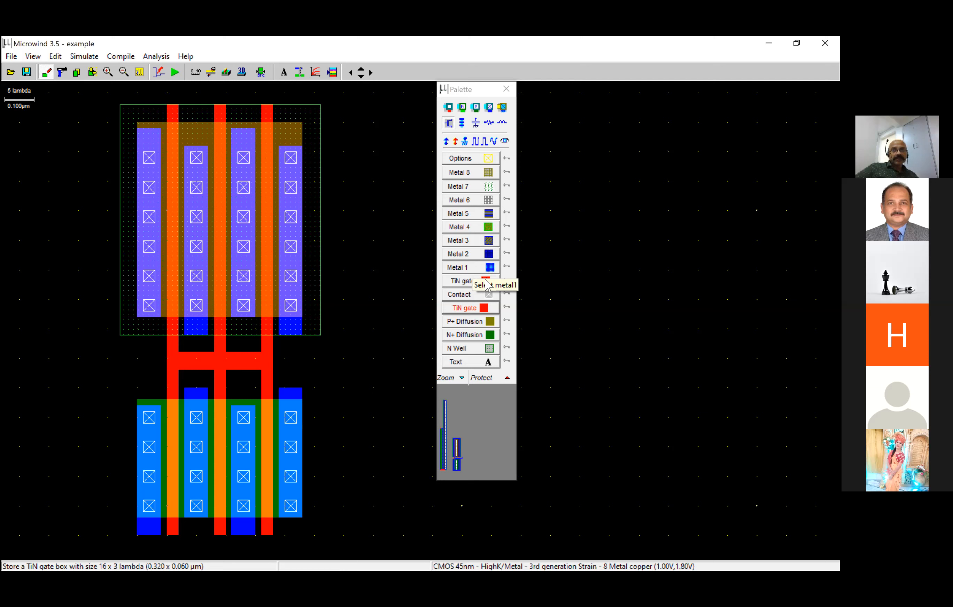
Draw a Metal 1 box of 20 x 9 lambda between the transistors, joining the protruding pMOS and nMOS drain strips
left_click(495, 270)
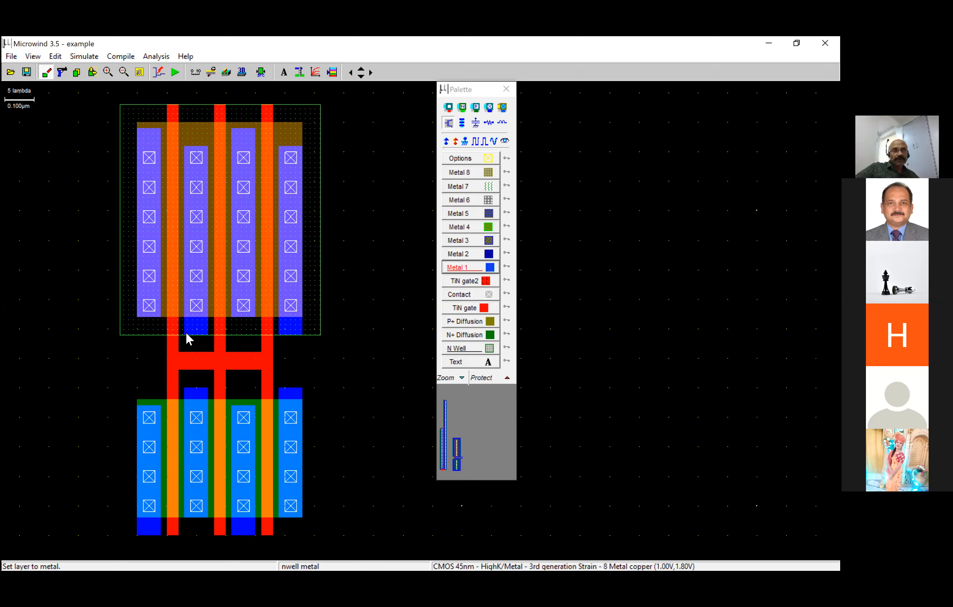
left_click_drag(185, 336, 300, 388)
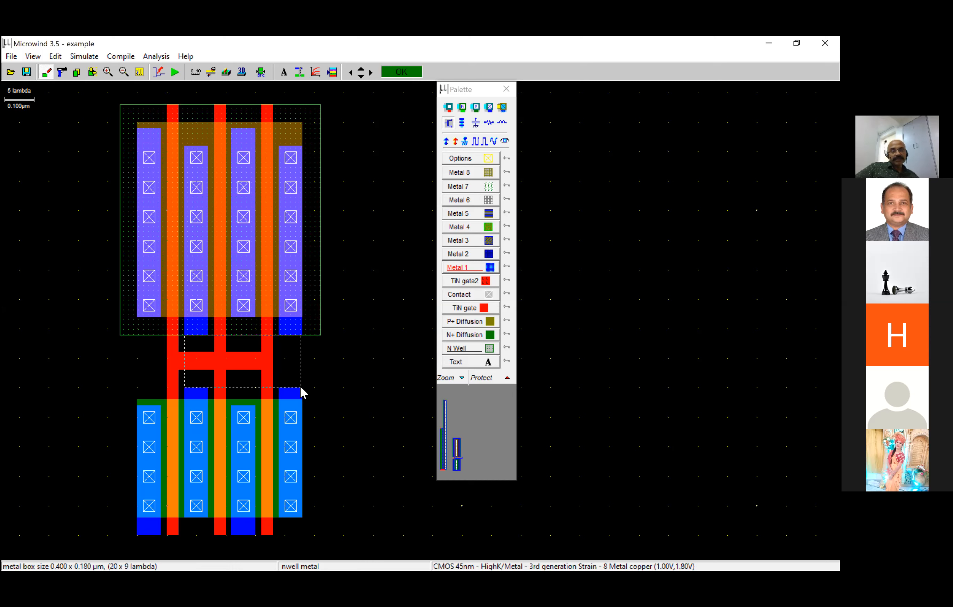
mouse_move(315, 385)
left_mouse_down()
mouse_move(375, 385)
mouse_move(304, 389)
left_mouse_up()
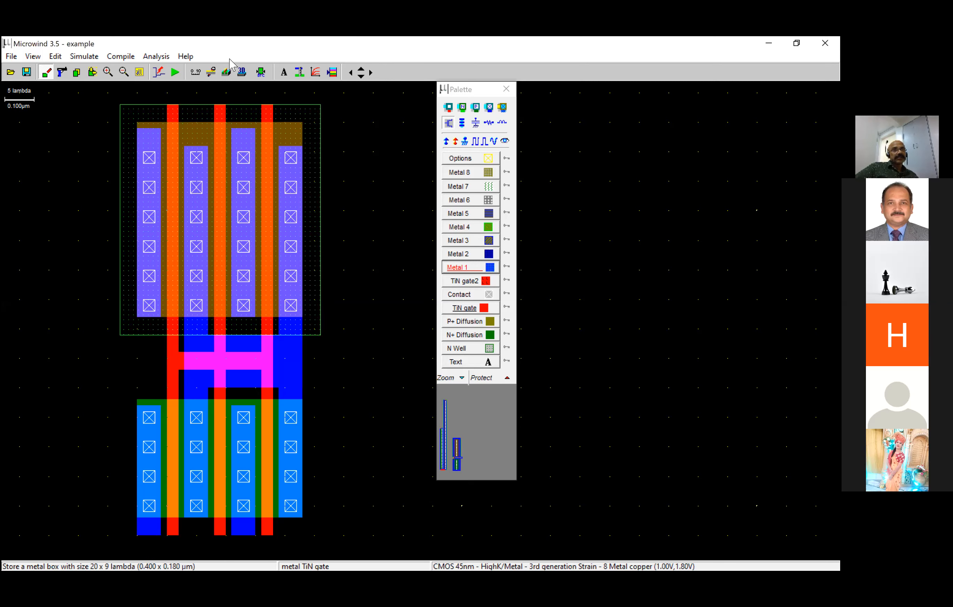
Draw Metal 1 boxes of 20 x 4 lambda below the nMOS and 20 x 6 lambda above the pMOS, joining each transistor's source strips
left_click(138, 72)
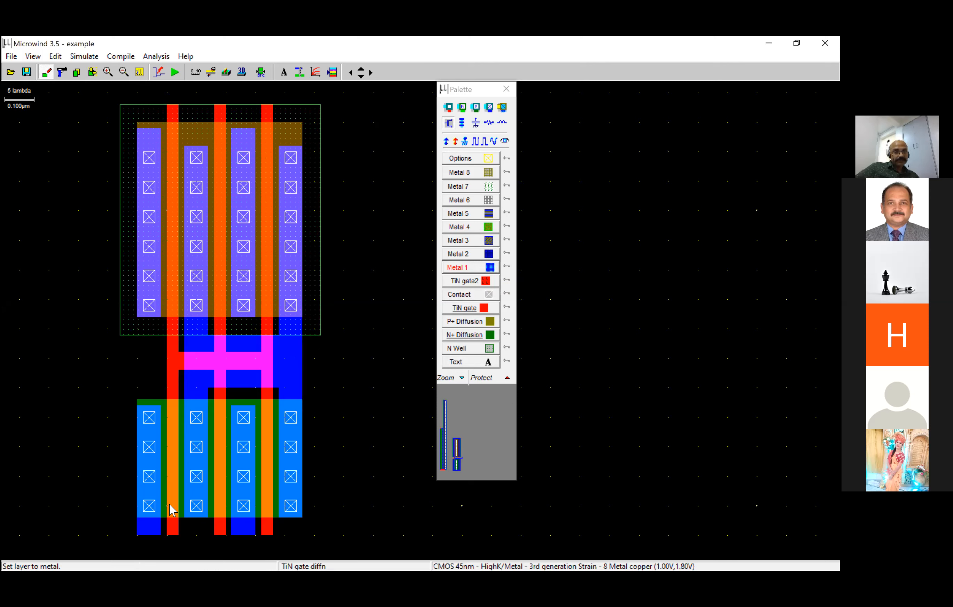
left_click_drag(137, 535, 255, 559)
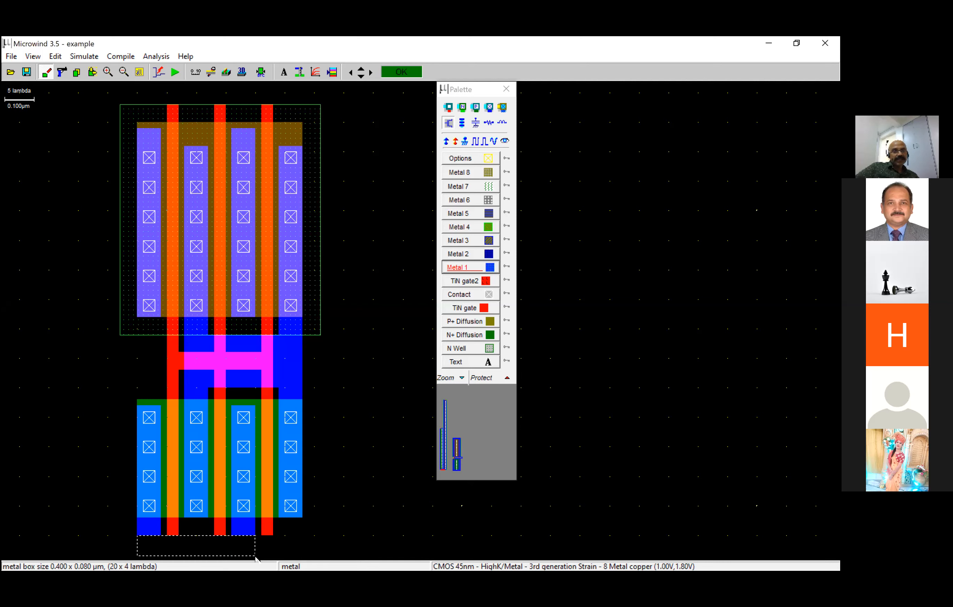
left_click_drag(255, 557, 255, 557)
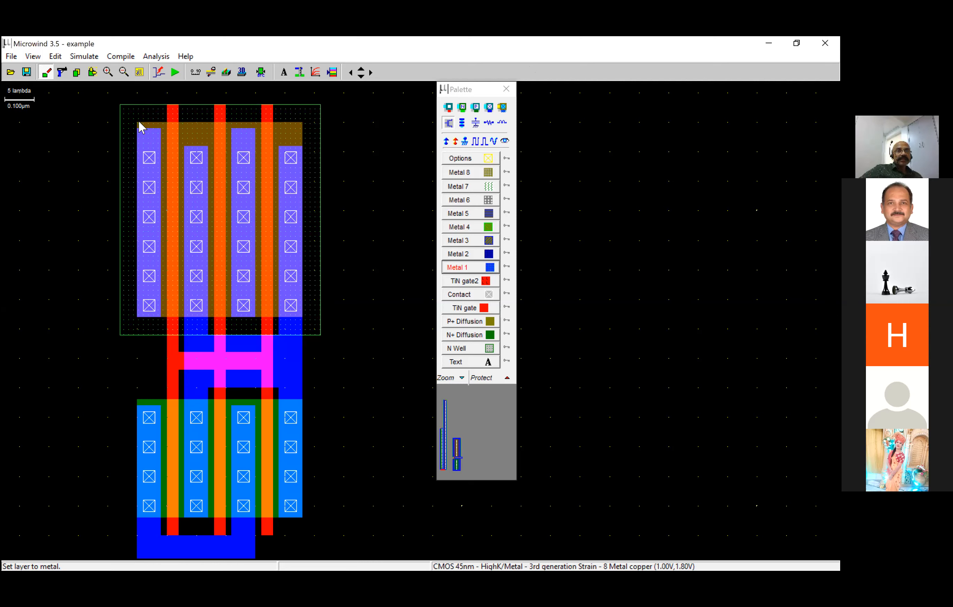
left_click_drag(138, 95, 259, 134)
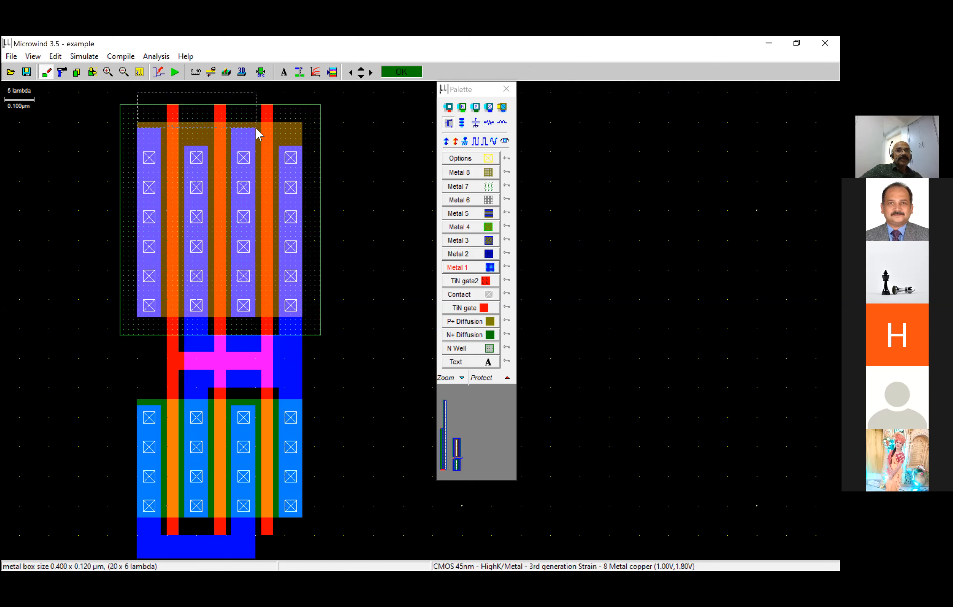
left_click_drag(256, 129, 255, 129)
left_click_drag(255, 130, 255, 130)
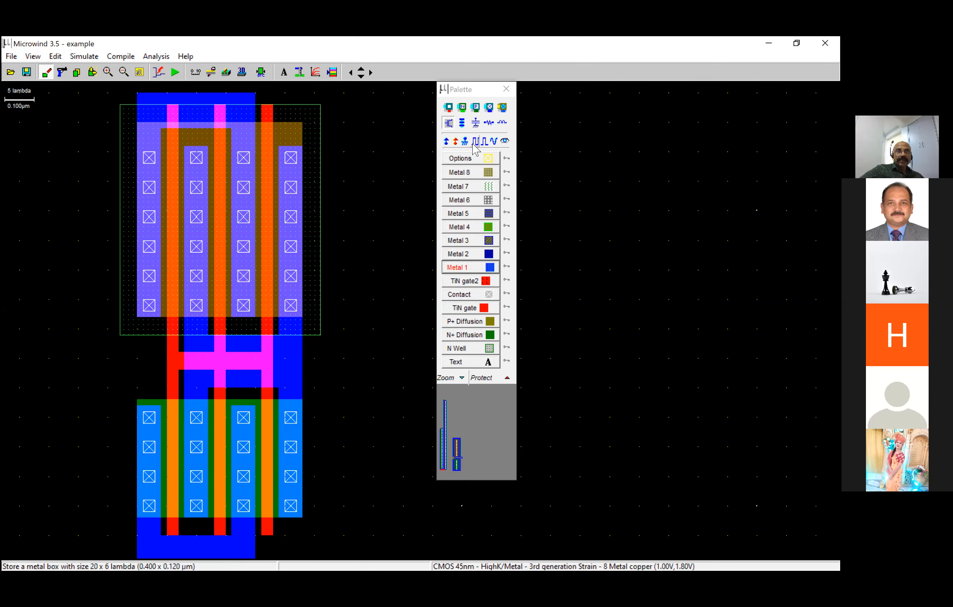
Place Vdd supplies on the n-well's upper corner and the pMOS source metal, and a Vss ground on the nMOS source metal
left_click(446, 142)
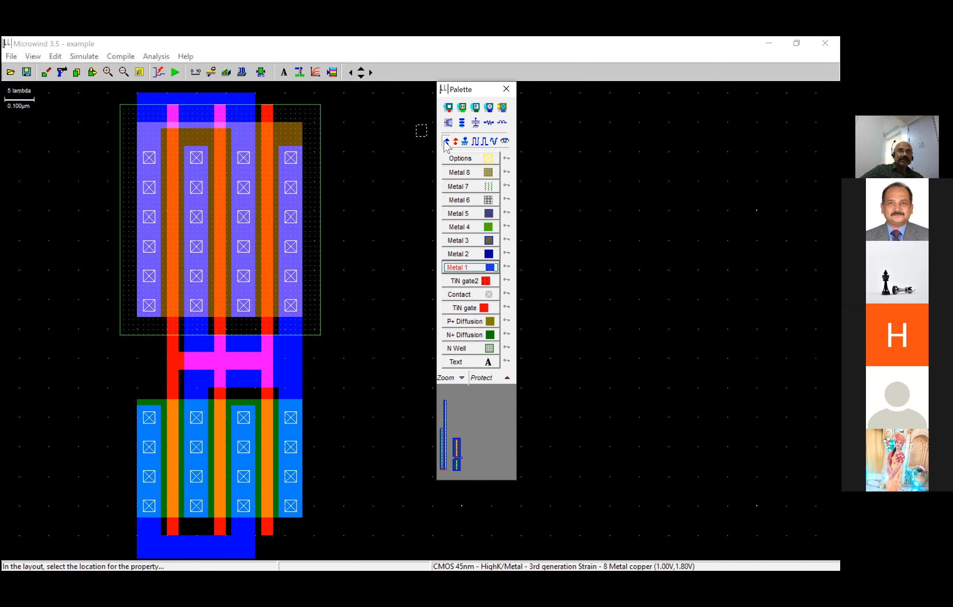
left_click(315, 115)
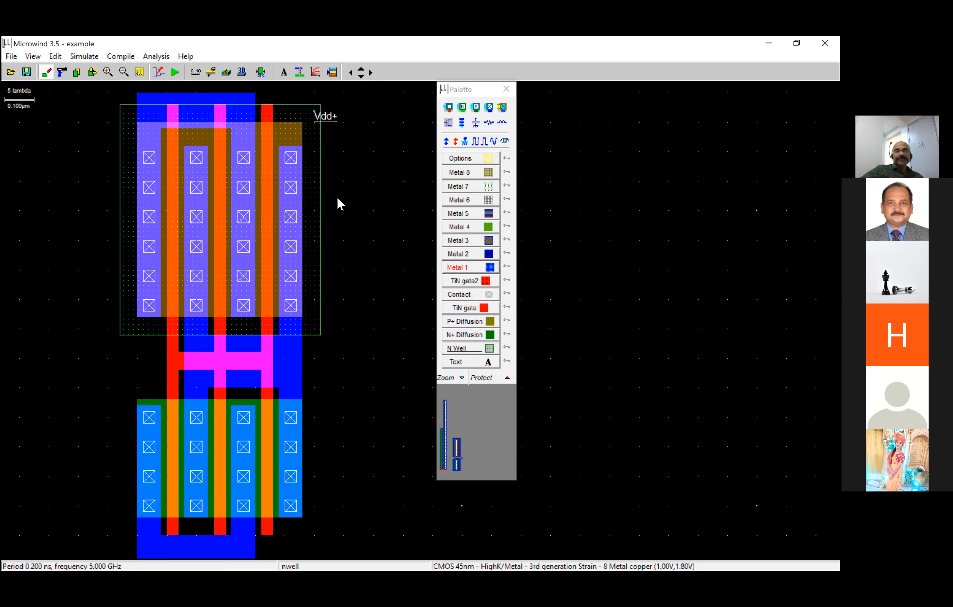
left_click(447, 142)
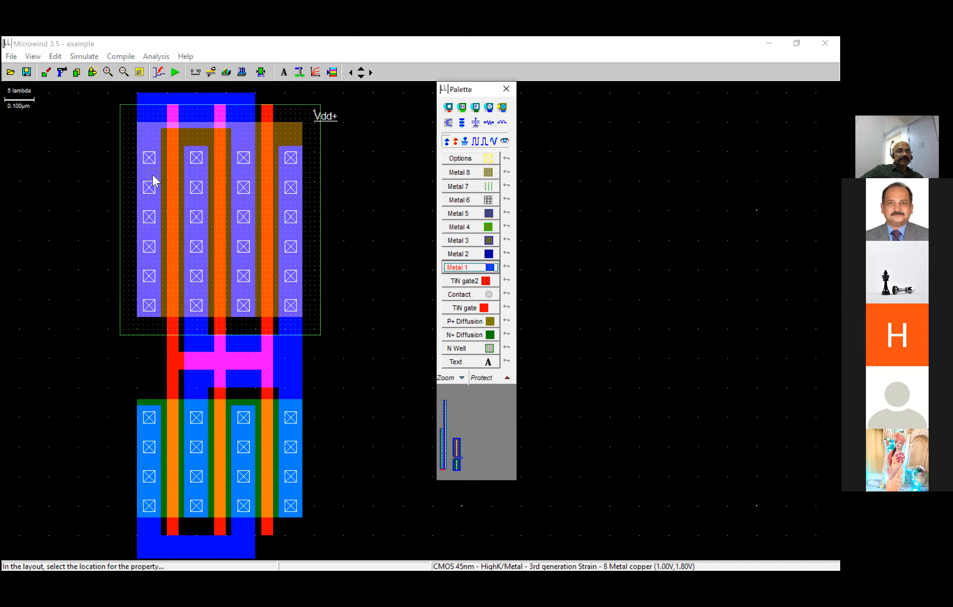
left_click(148, 119)
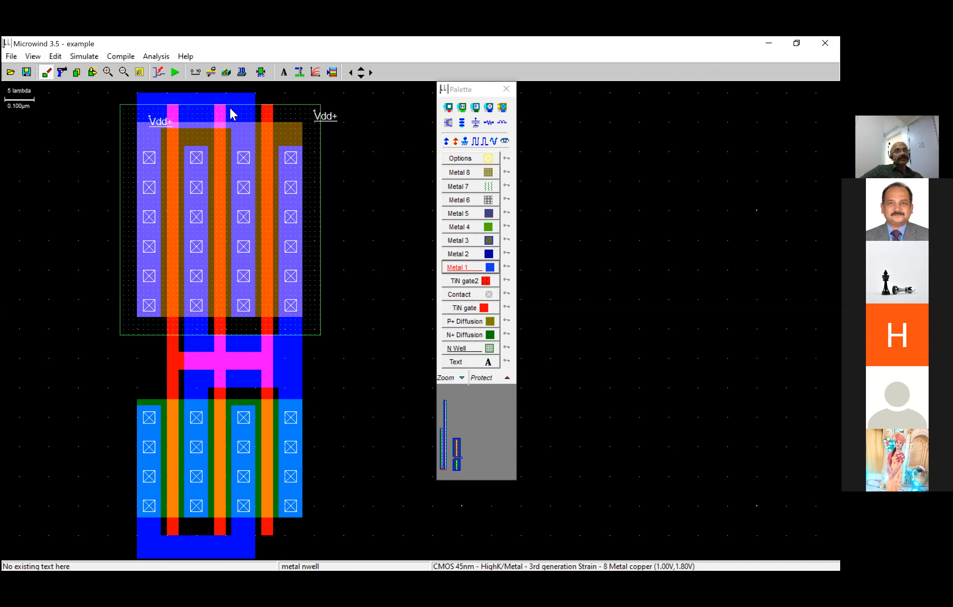
left_click(465, 144)
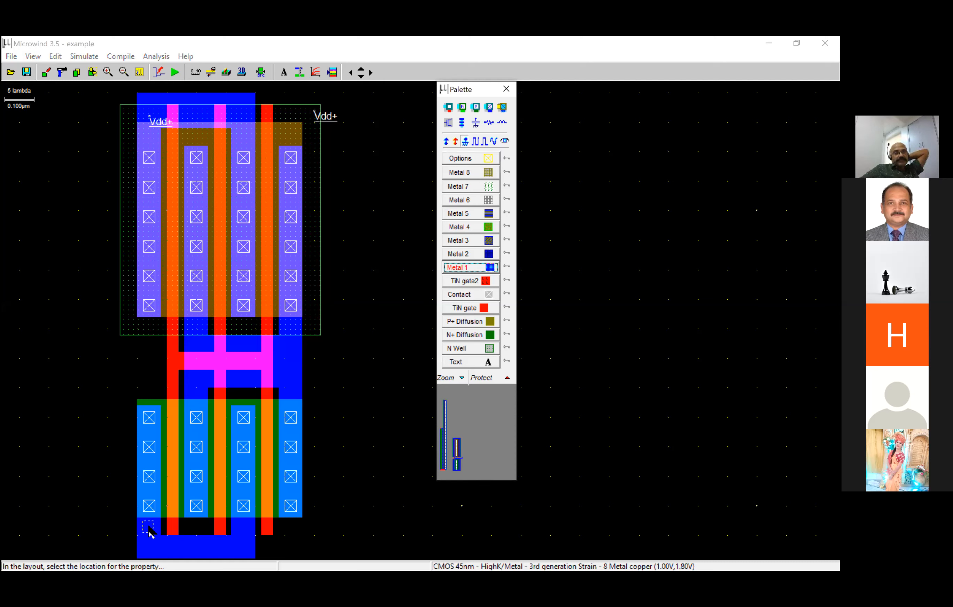
left_click(149, 532)
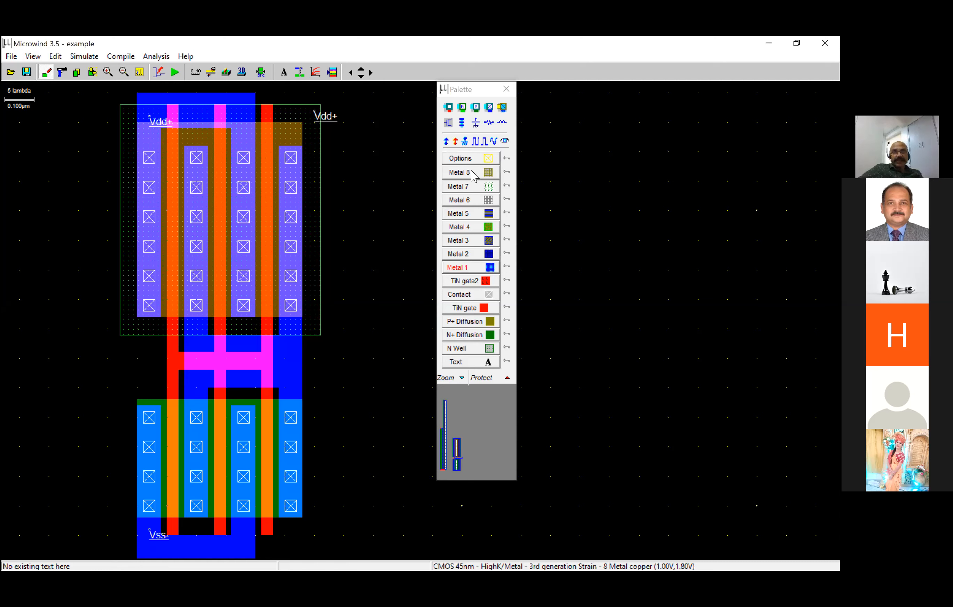
Assign clock1 to the common gate between the transistors, with time low and time high both set to 1 ns
left_click(477, 140)
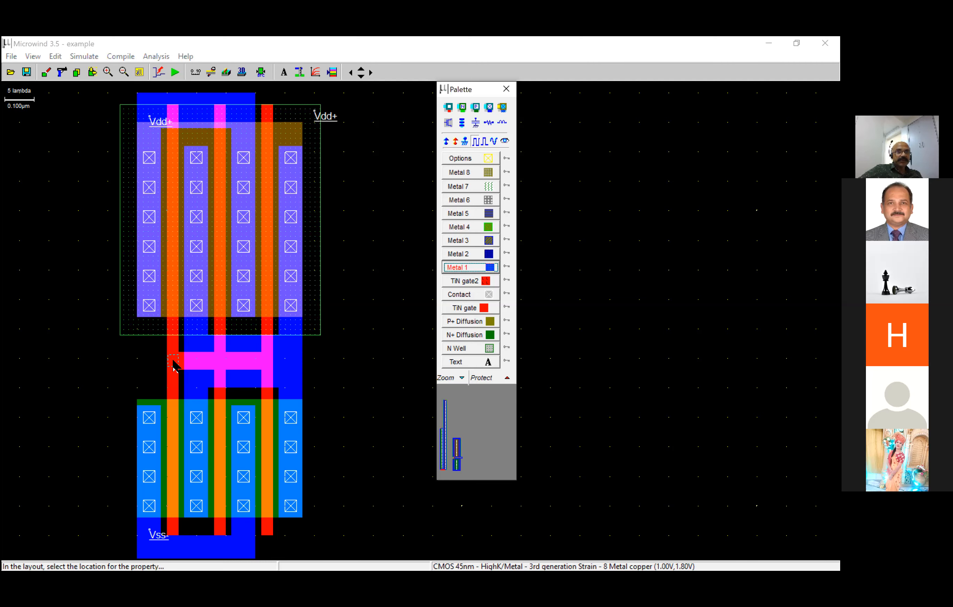
left_click(173, 364)
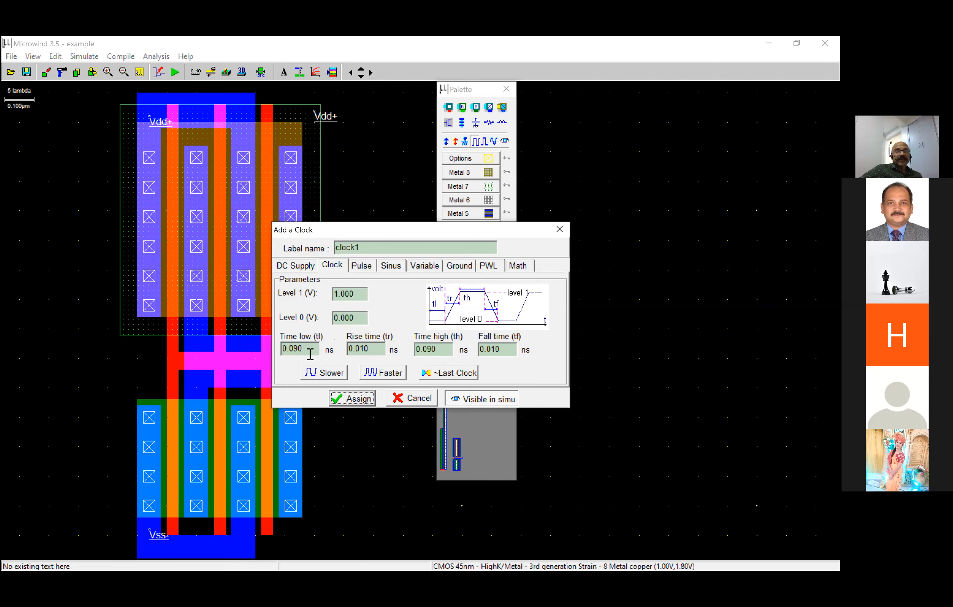
double_click(293, 349)
type("1")
key("Tab")
type("1")
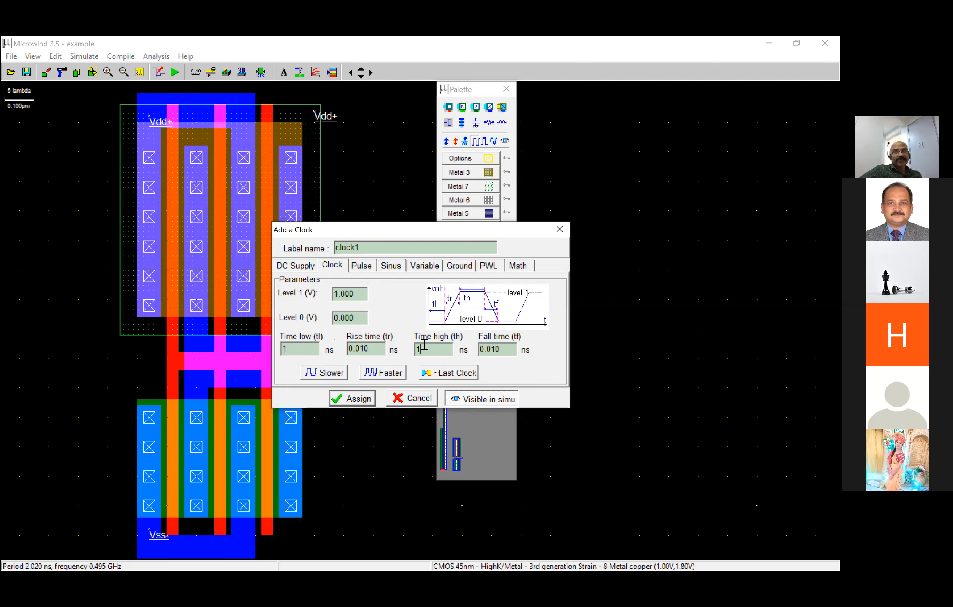
double_click(379, 349)
left_click(307, 348)
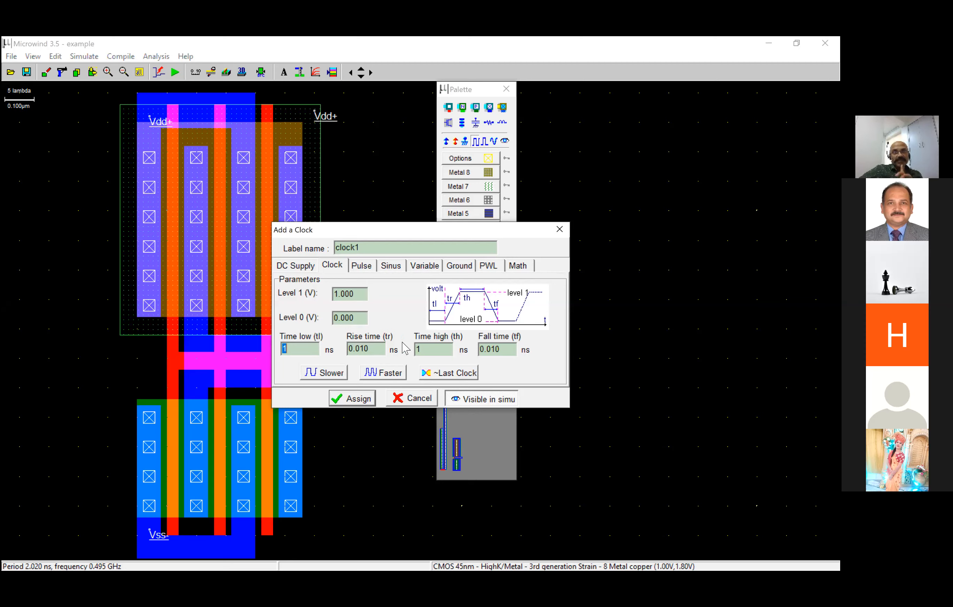
double_click(426, 349)
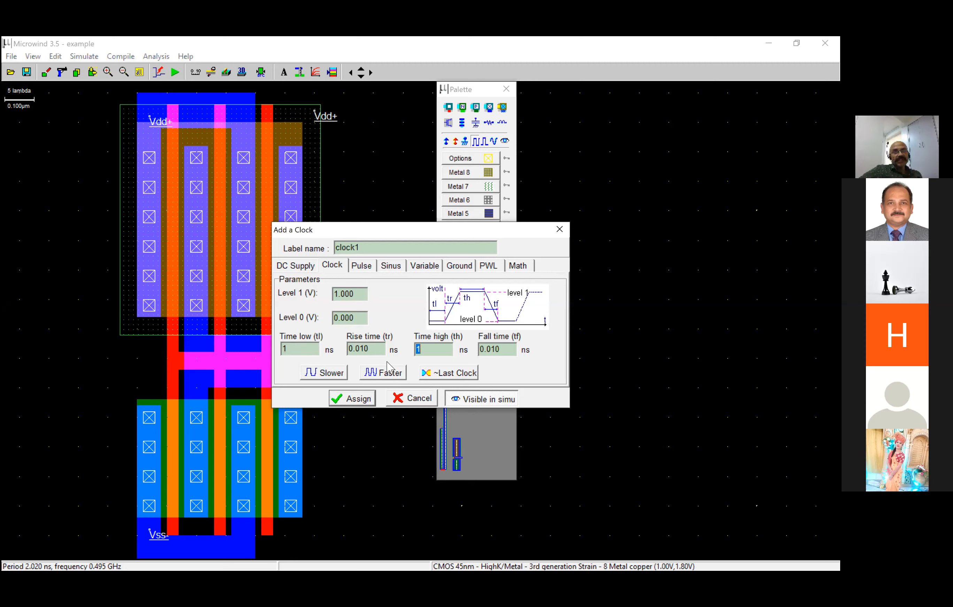
left_click(353, 399)
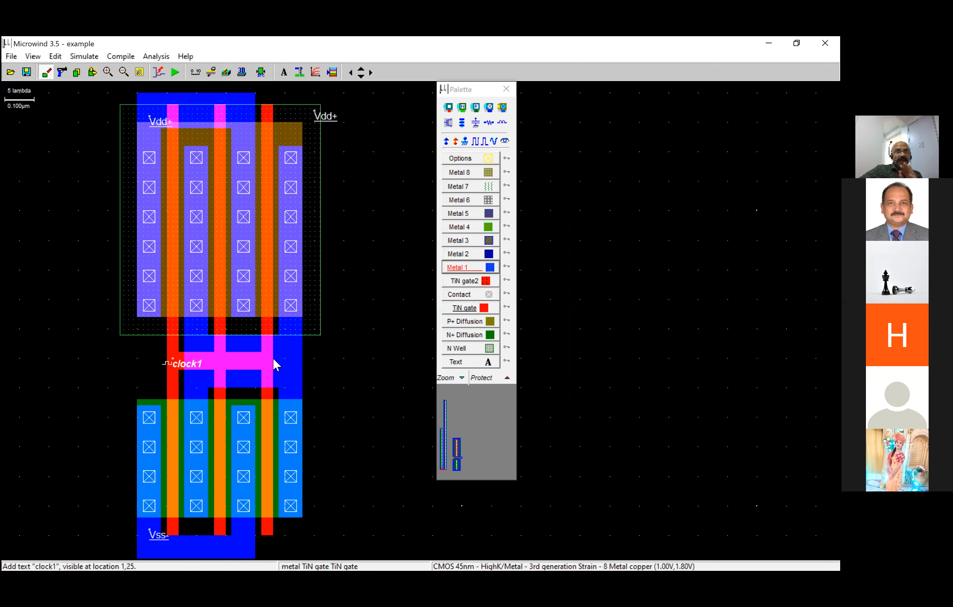
Add a visible node labelled s1 on the output metal between the pMOS and nMOS drains
left_click(506, 141)
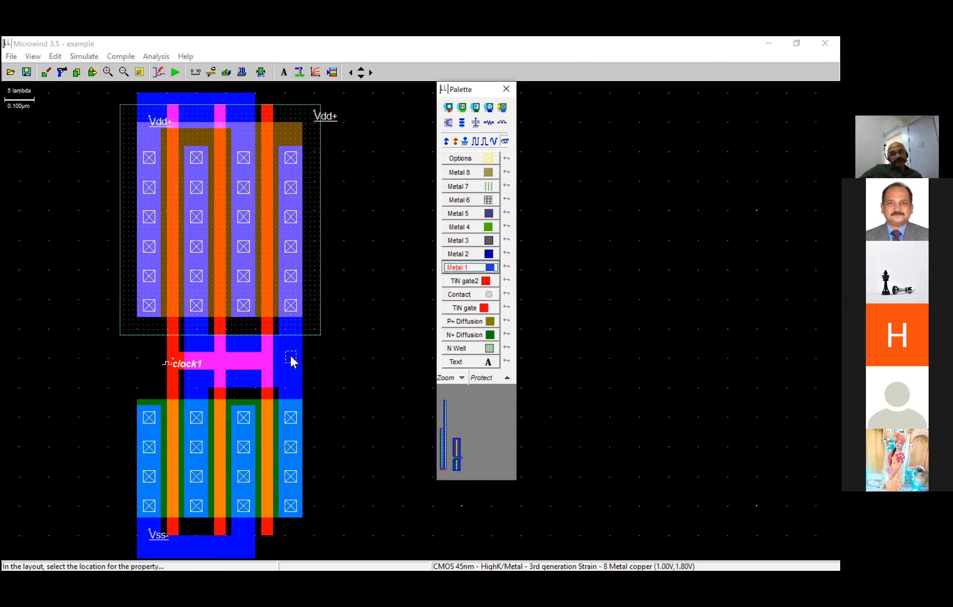
left_click(290, 393)
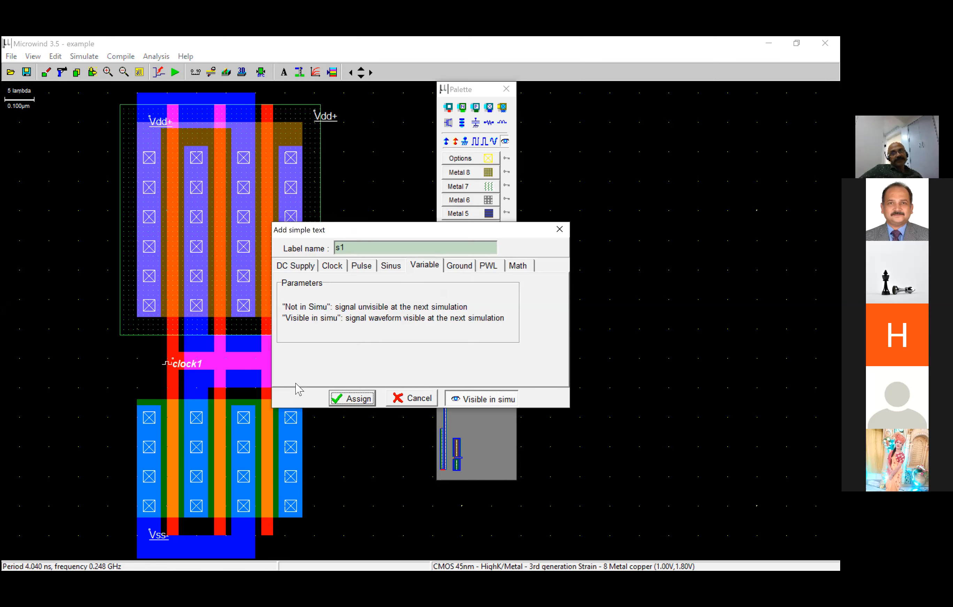
left_click(358, 400)
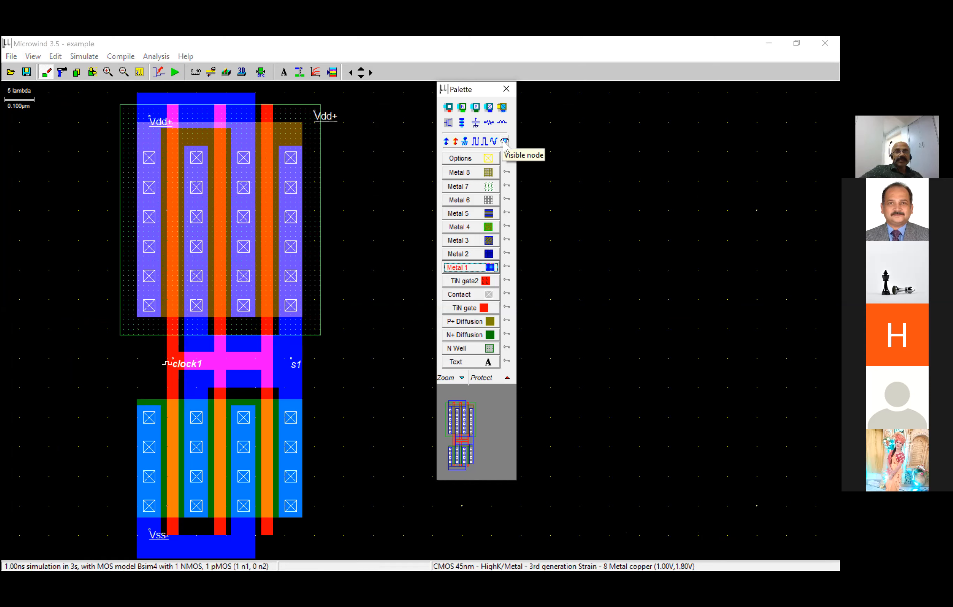
left_click(295, 385)
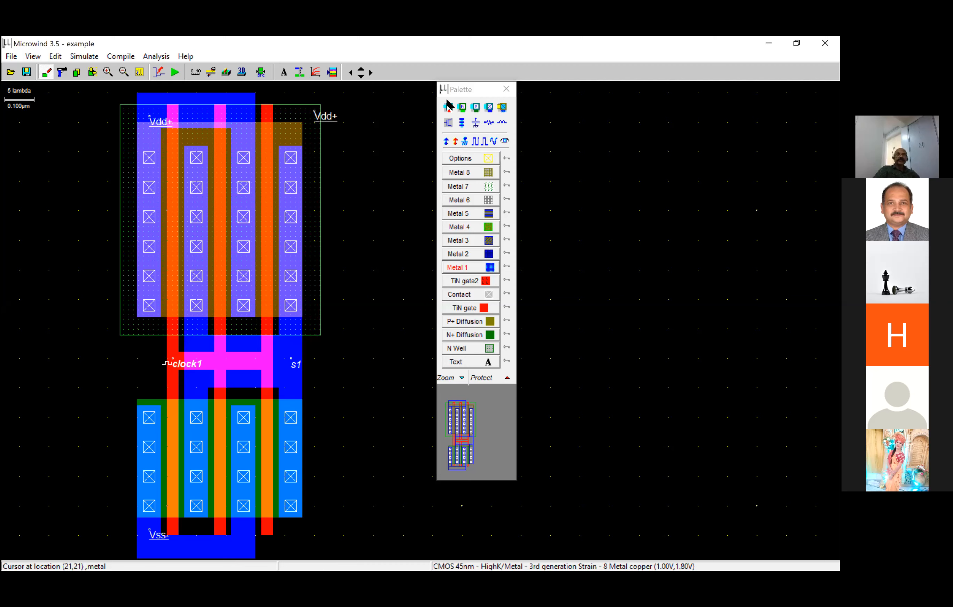
Run the analog simulation of the three-finger inverter with a 10 ns time scale and return to the layout
left_click(175, 73)
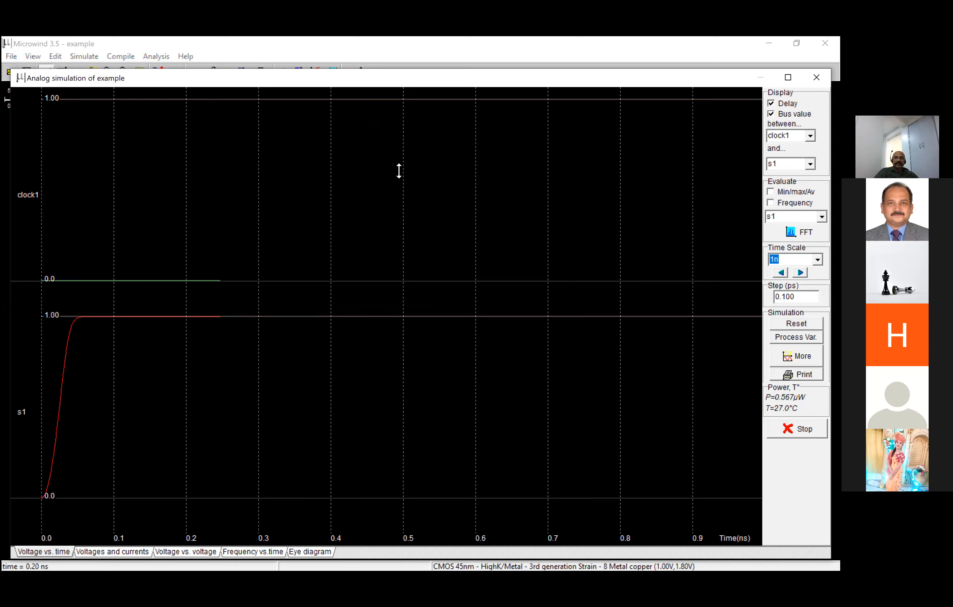
left_click(817, 260)
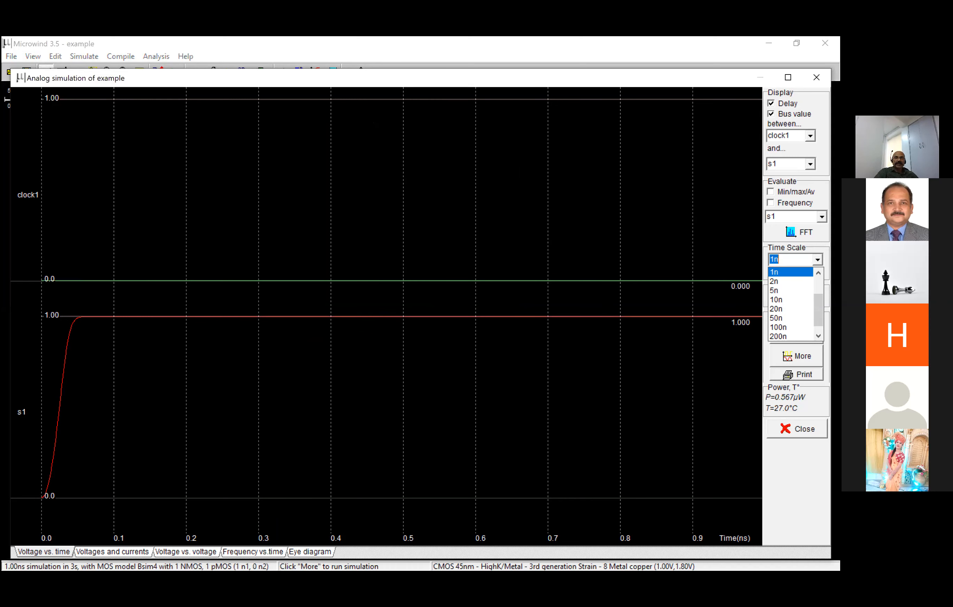
left_click(785, 300)
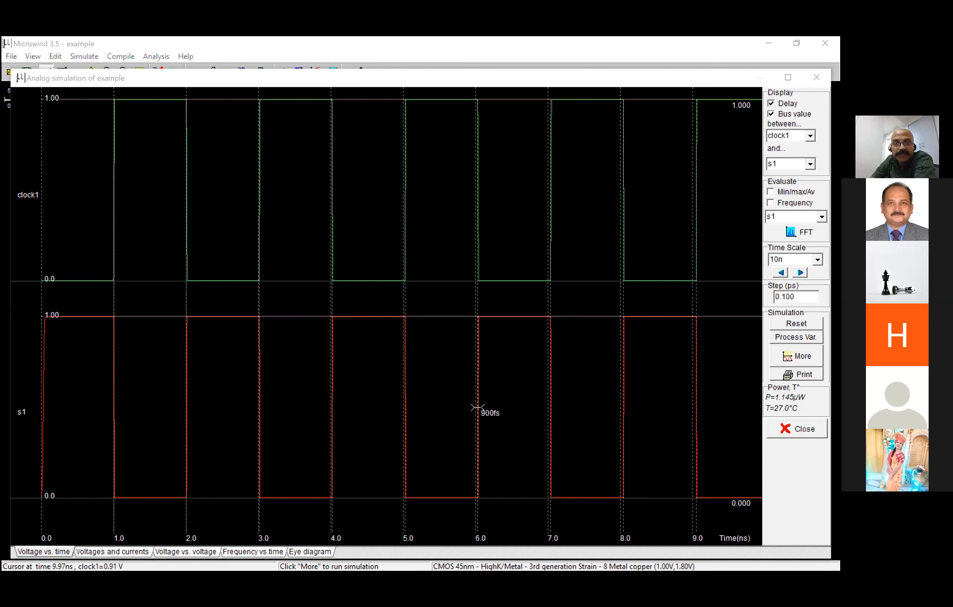
left_click(151, 540)
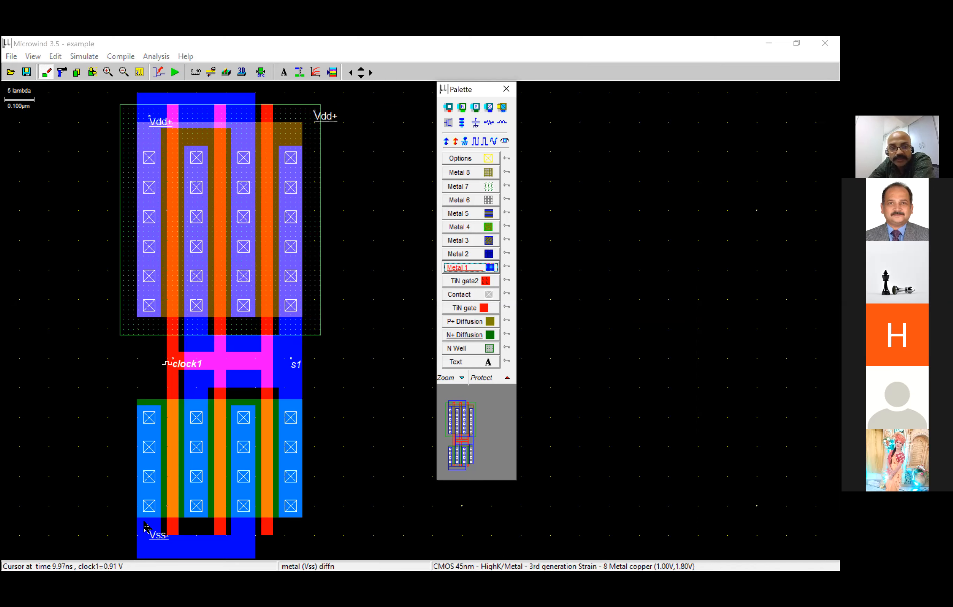
left_click(156, 541)
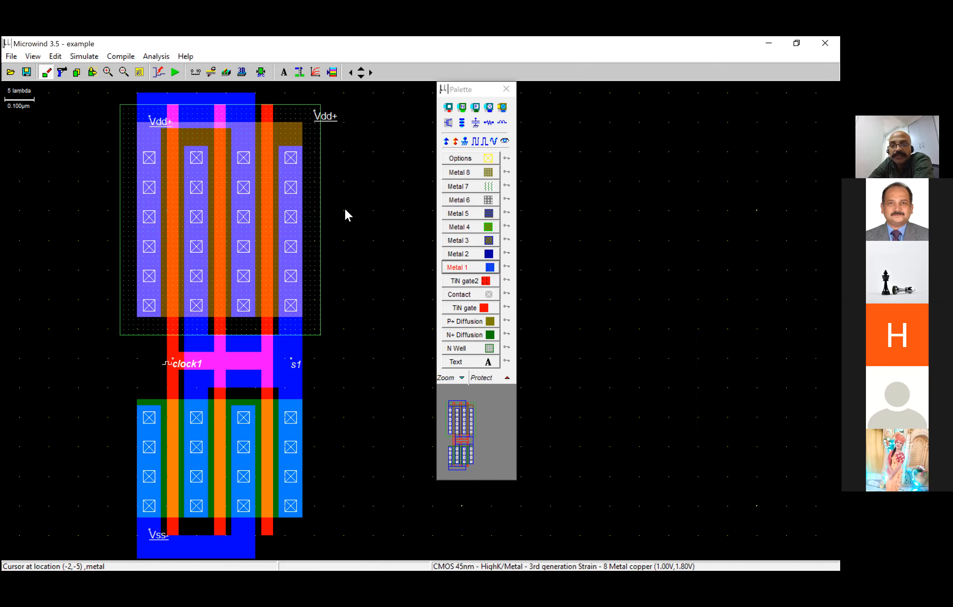
Rerun the analog simulation to examine the clock1 and s1 waveforms, and close the simulation window
left_click(175, 72)
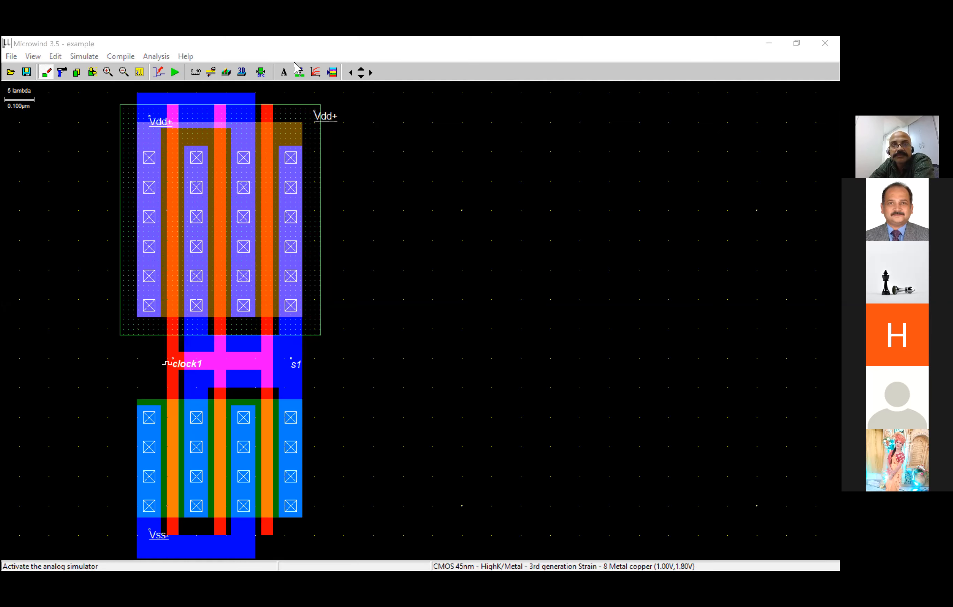
left_click(175, 73)
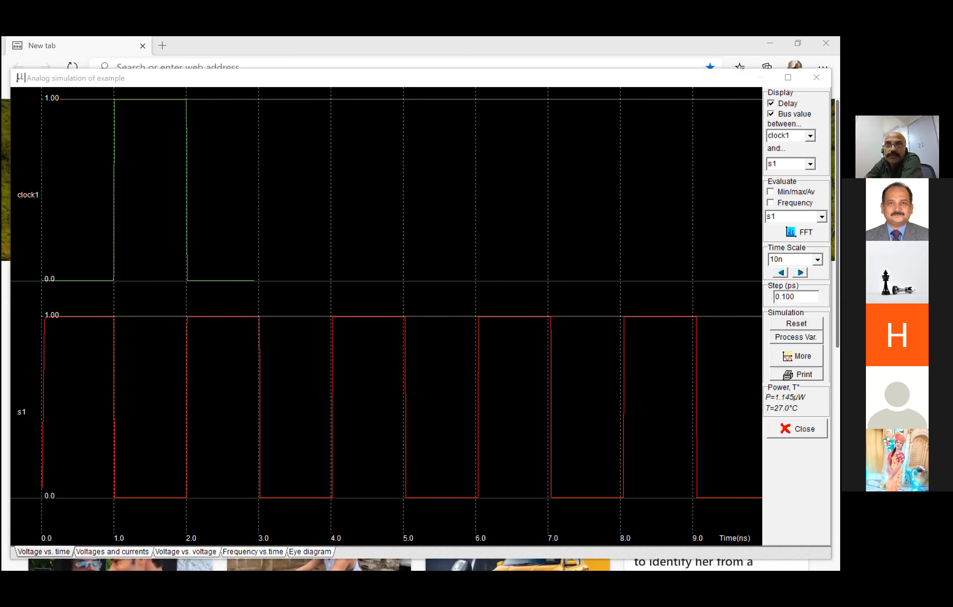
key("alt+Tab")
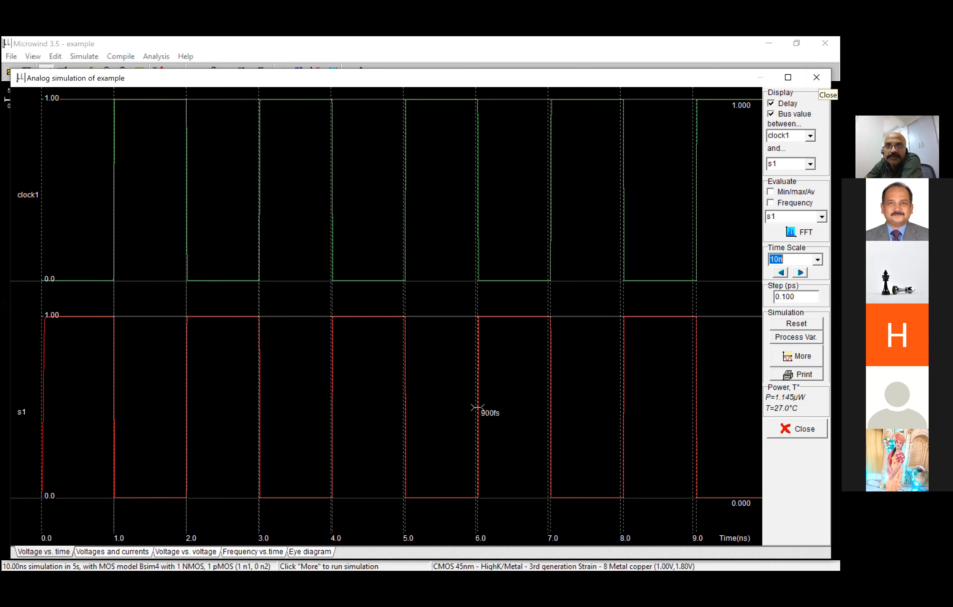
left_click(816, 77)
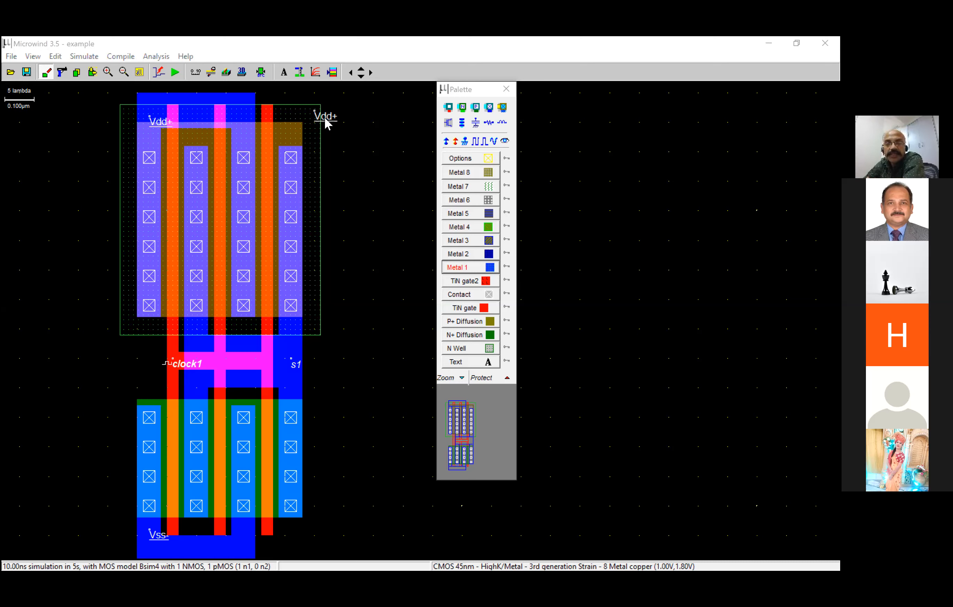
Place an additional Vdd supply on the n-well edge beside the middle of the pMOS
left_click(447, 141)
left_click(315, 217)
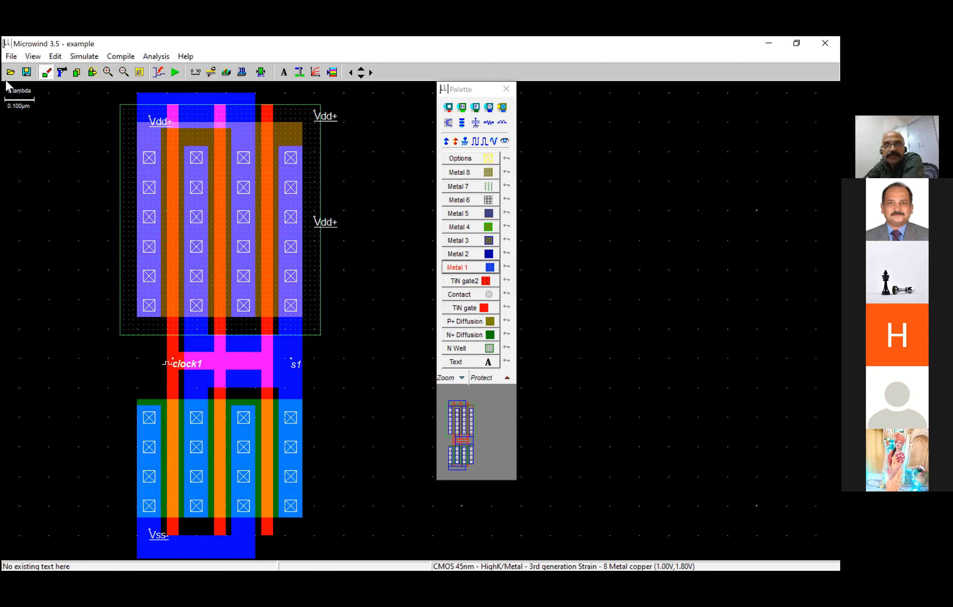
Attach a 0.1 pF virtual capacitance to the output metal just below the s1 node
left_click(475, 123)
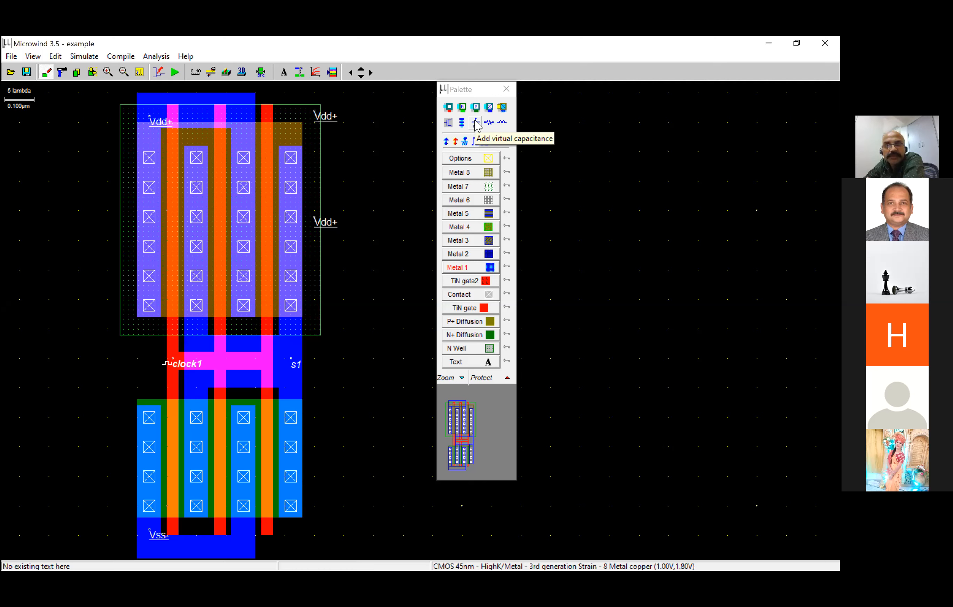
left_click(476, 124)
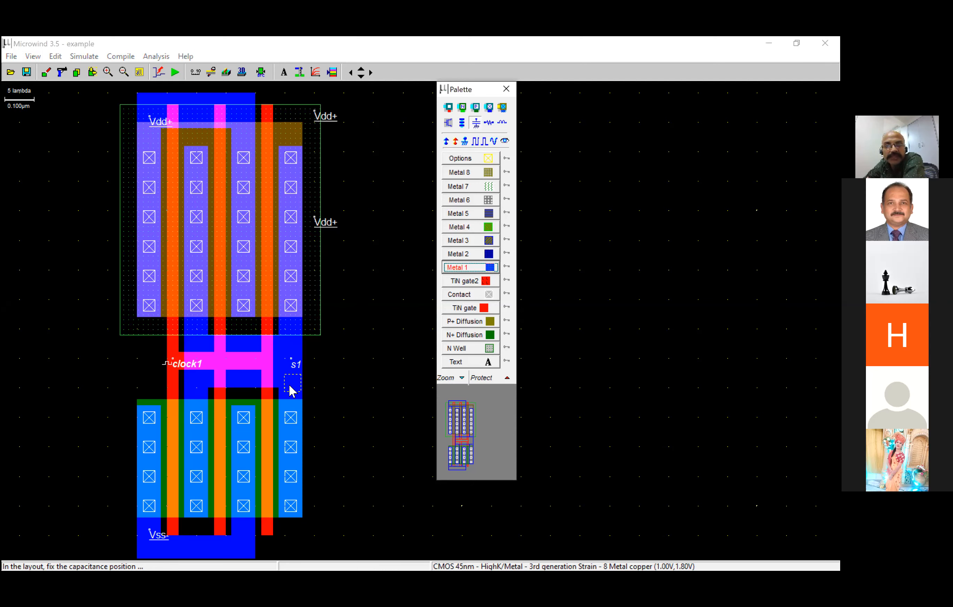
left_click(283, 220)
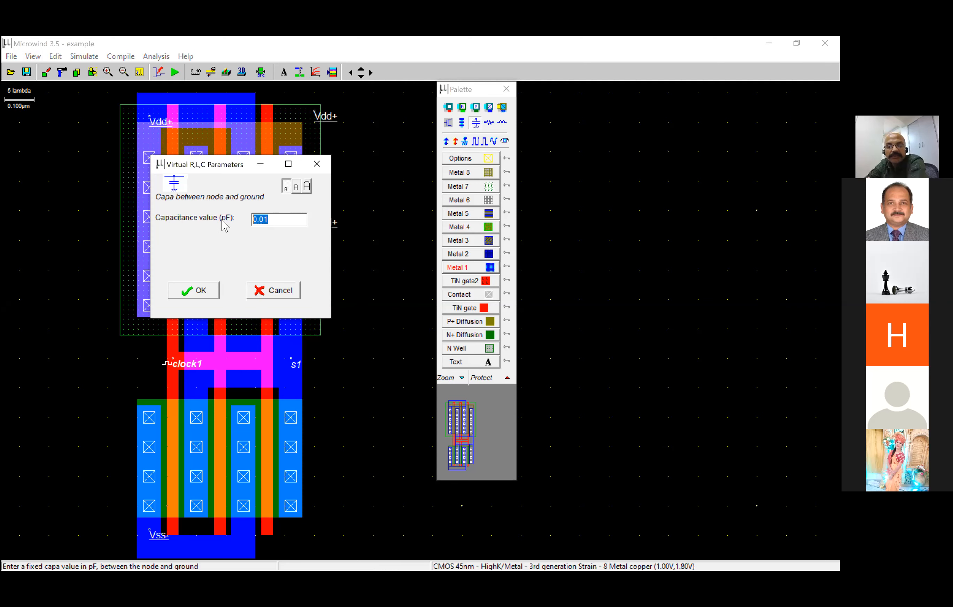
type("0.")
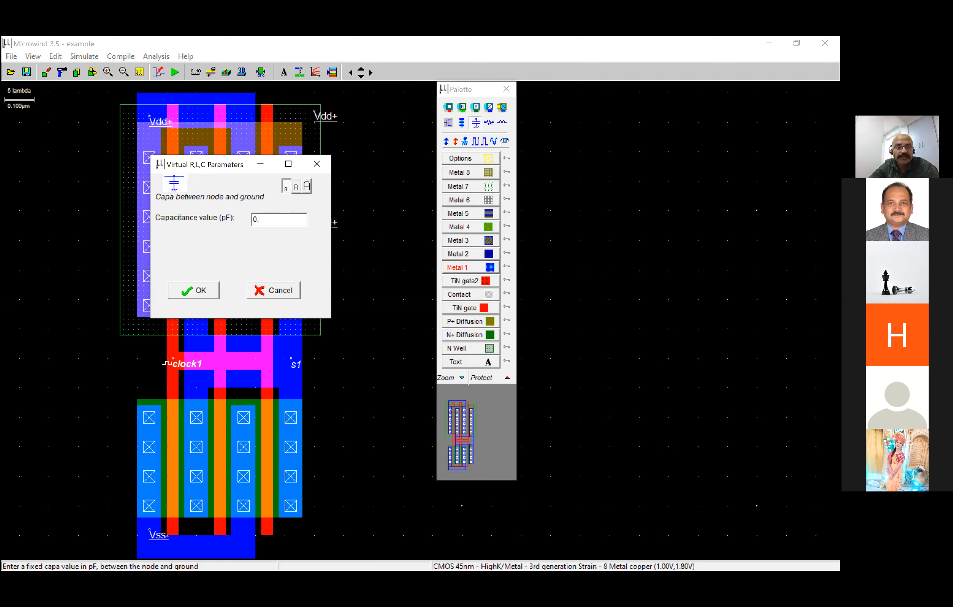
type("1")
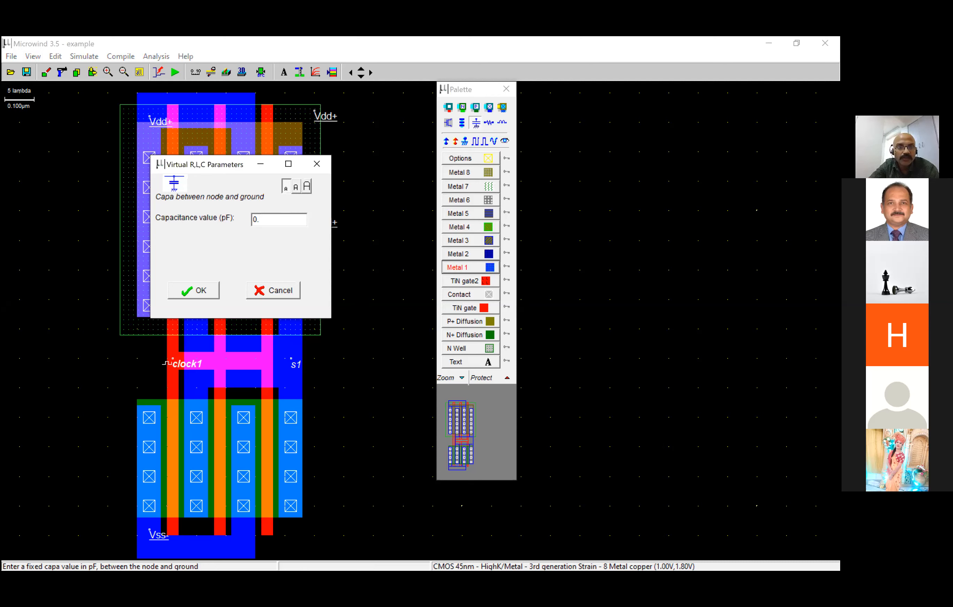
left_click(201, 290)
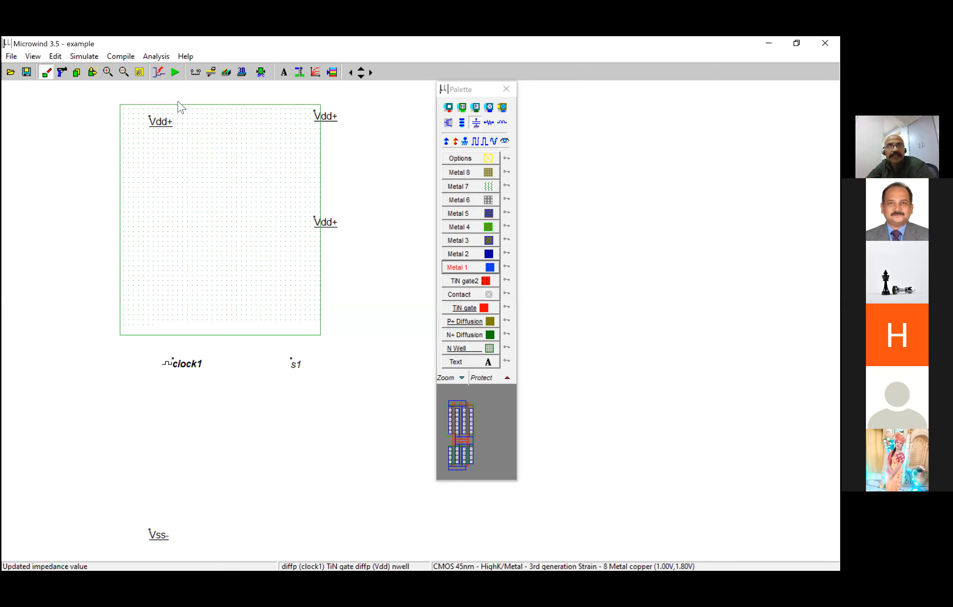
Run the analog simulation to examine the clock1-to-s1 delays with the capacitive load, and return to the layout
left_click(175, 73)
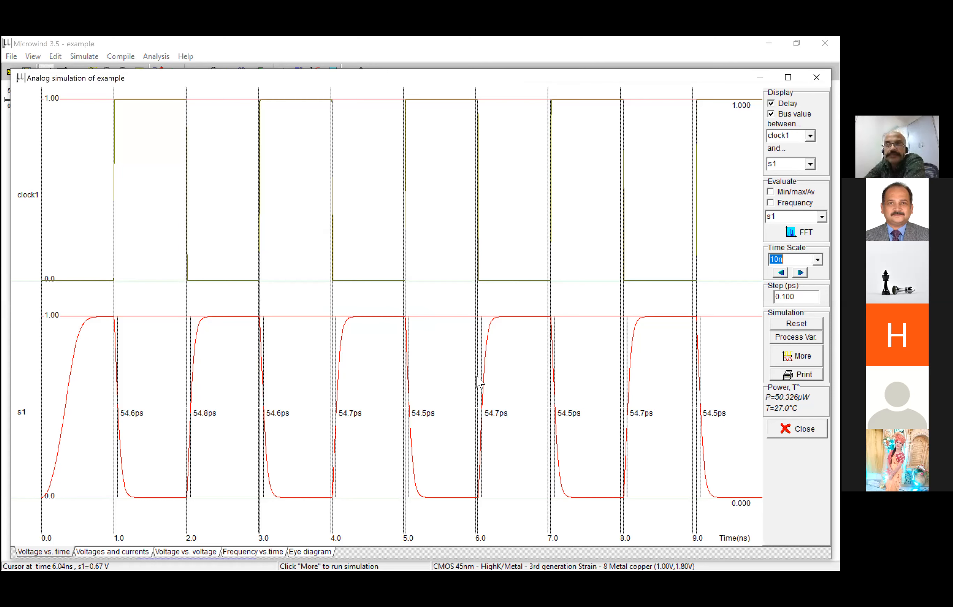
left_click(817, 77)
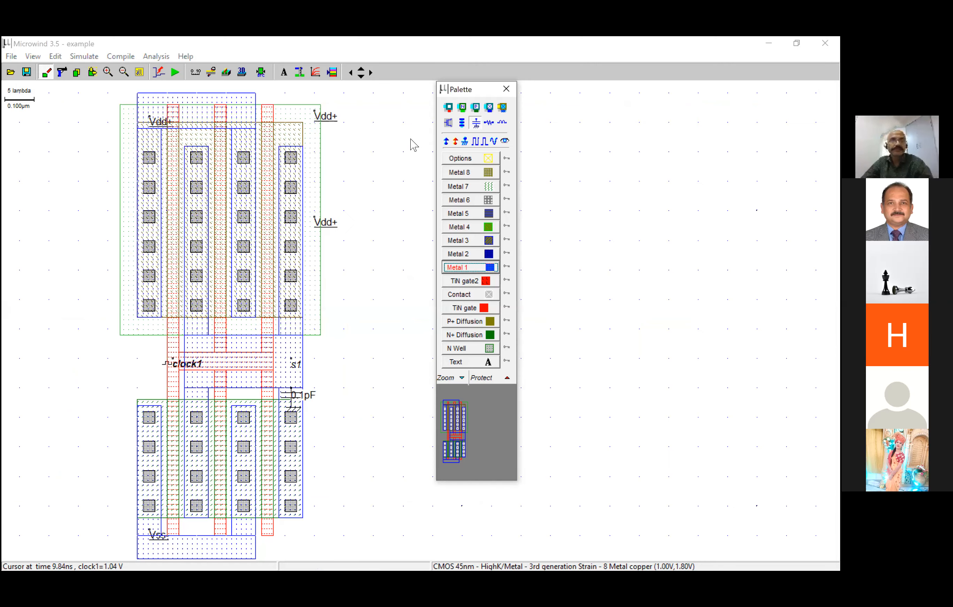
Save the three-finger inverter layout as inv2 in the Online Course - 2020 folder and start a new blank layout
key("ctrl+s")
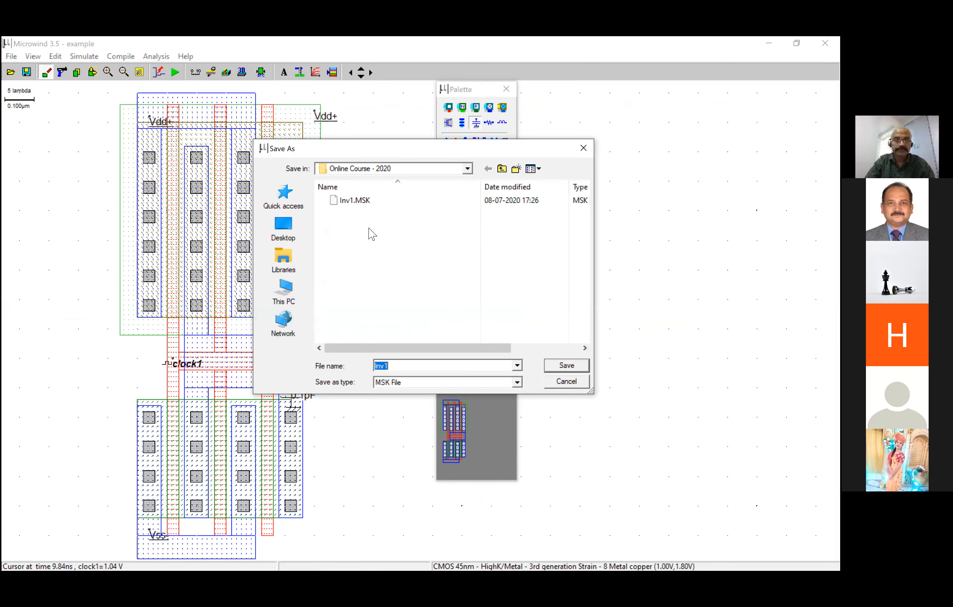
type("inv2")
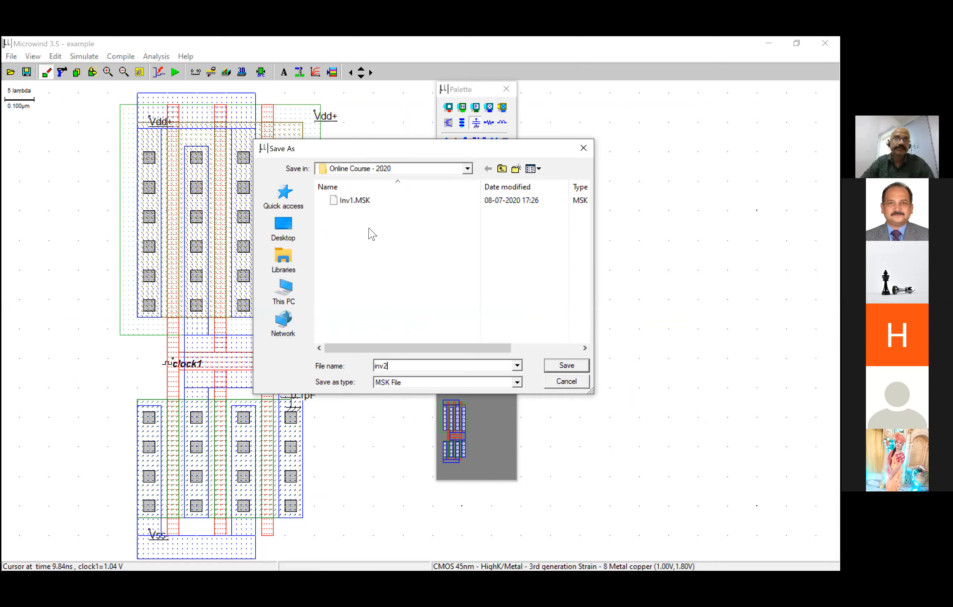
key("Return")
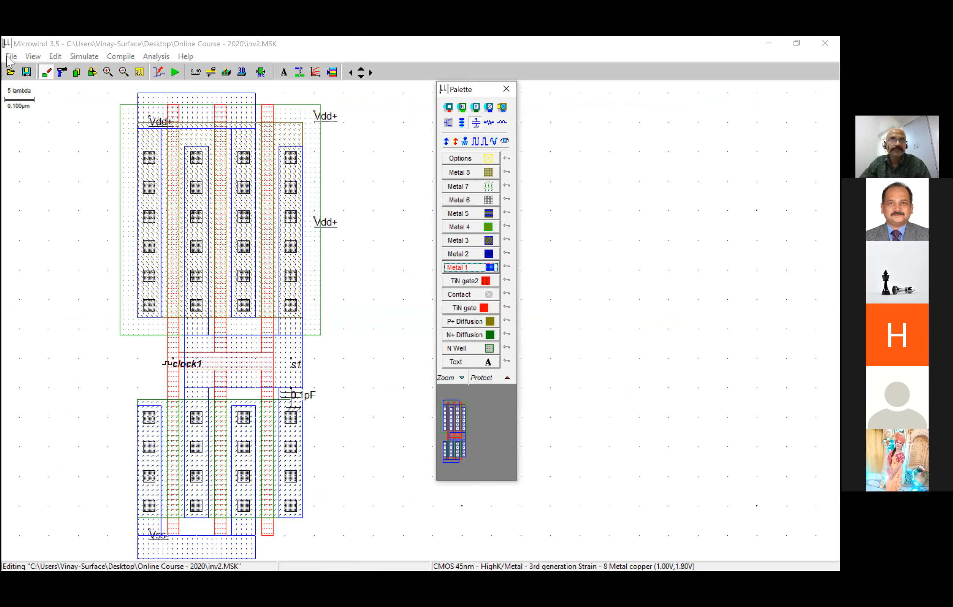
key("ctrl+n")
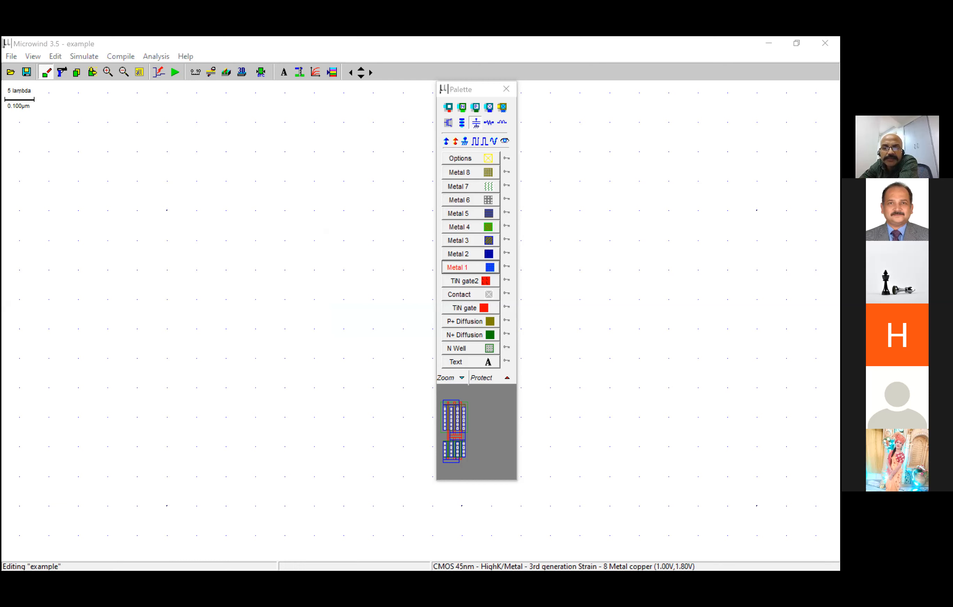
left_click(406, 197)
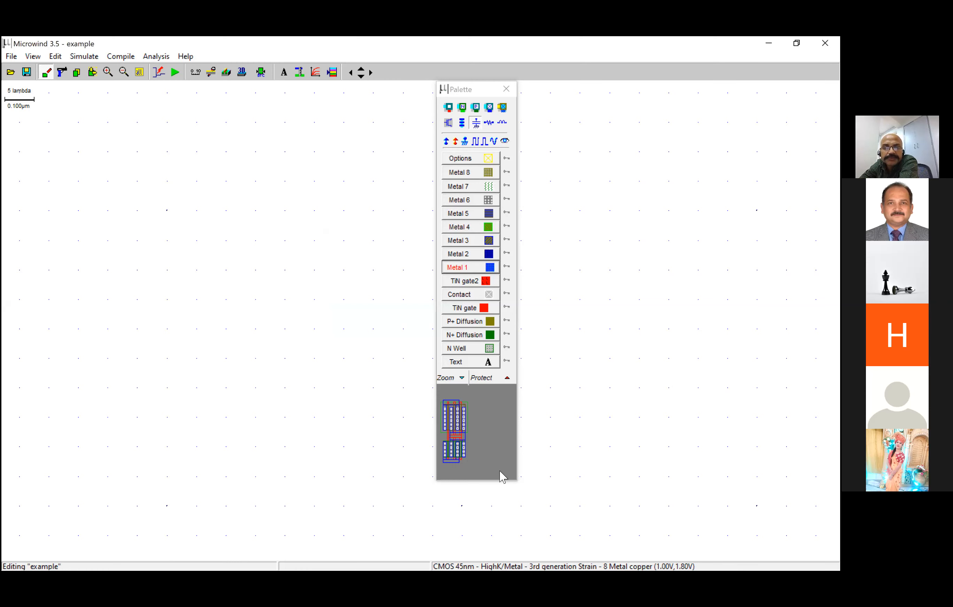
left_click(10, 72)
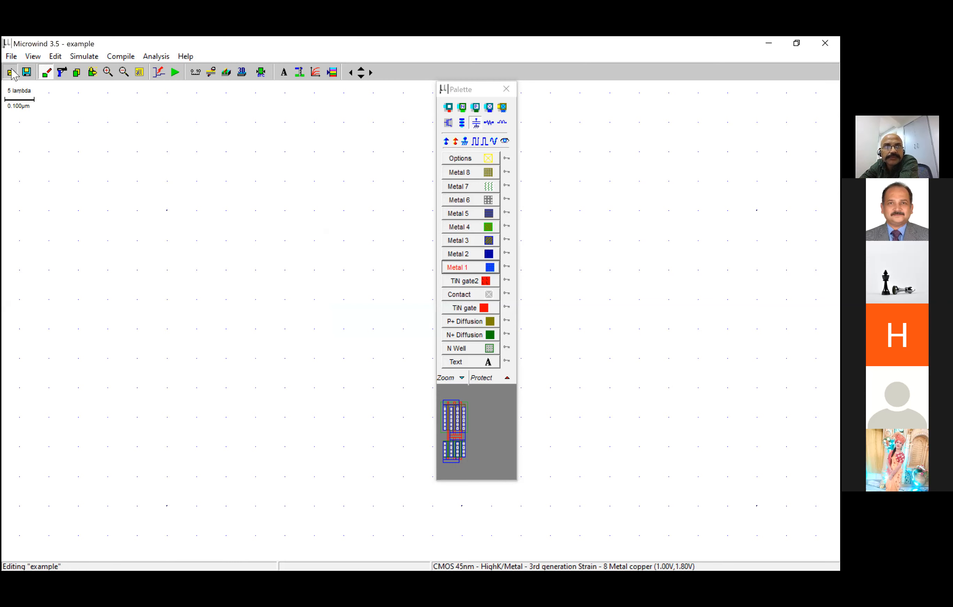
left_click(285, 235)
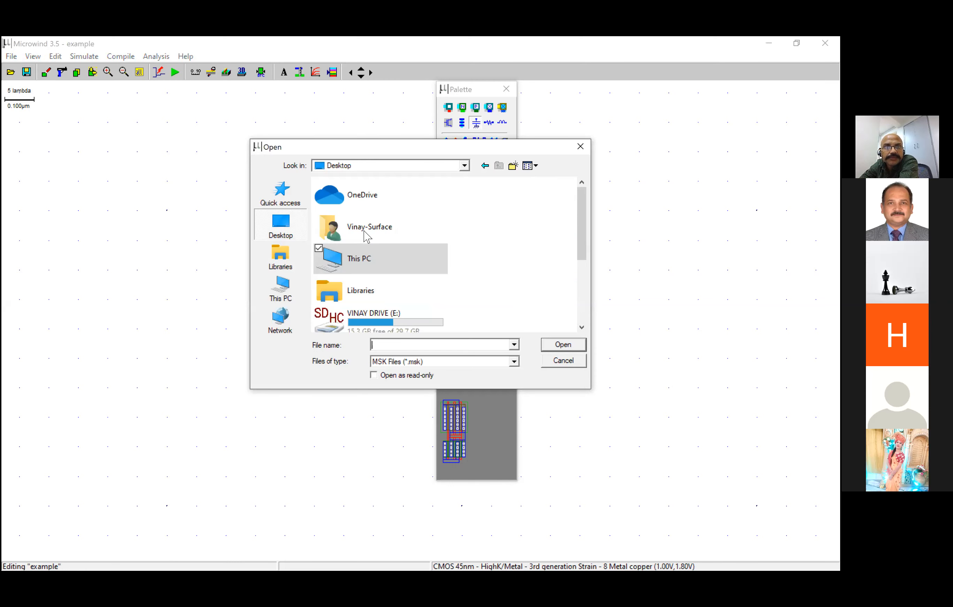
scroll(369, 282, "down", 3)
double_click(370, 285)
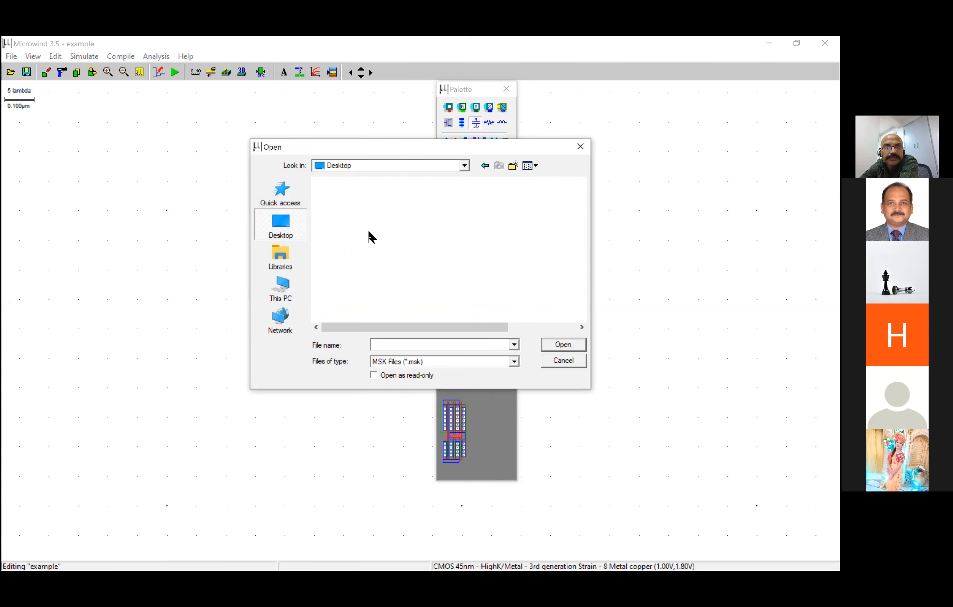
double_click(366, 208)
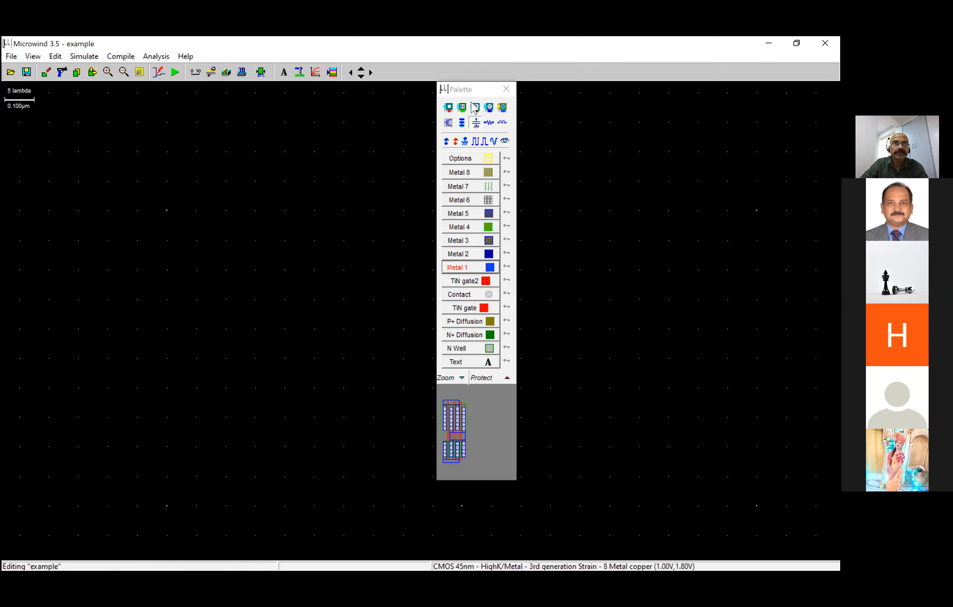
Generate a single-finger pMOS 4 lambda wide and 2 lambda long, and place it in the upper part of the blank layout
left_click(448, 123)
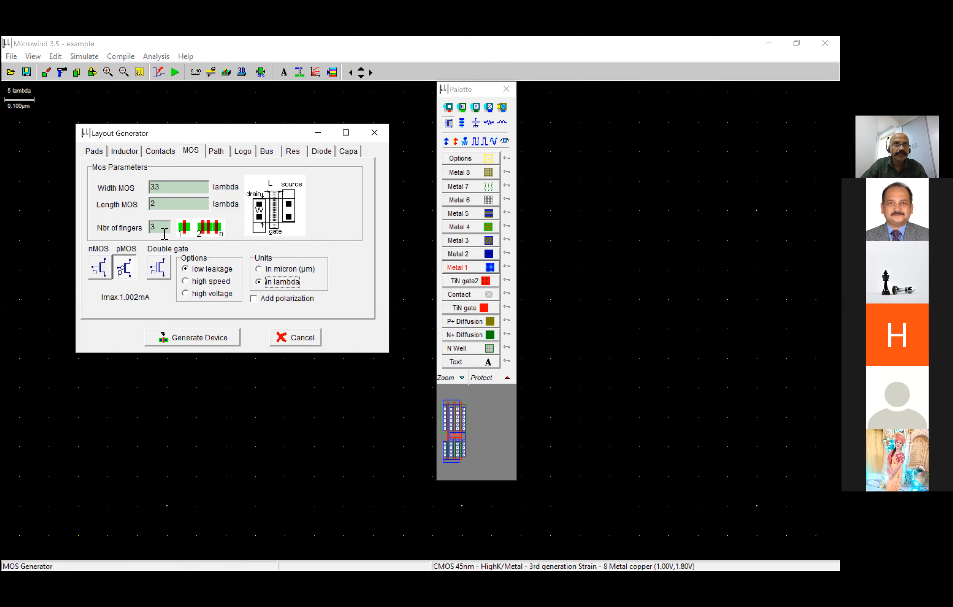
double_click(160, 228)
type("1")
double_click(169, 187)
type("4")
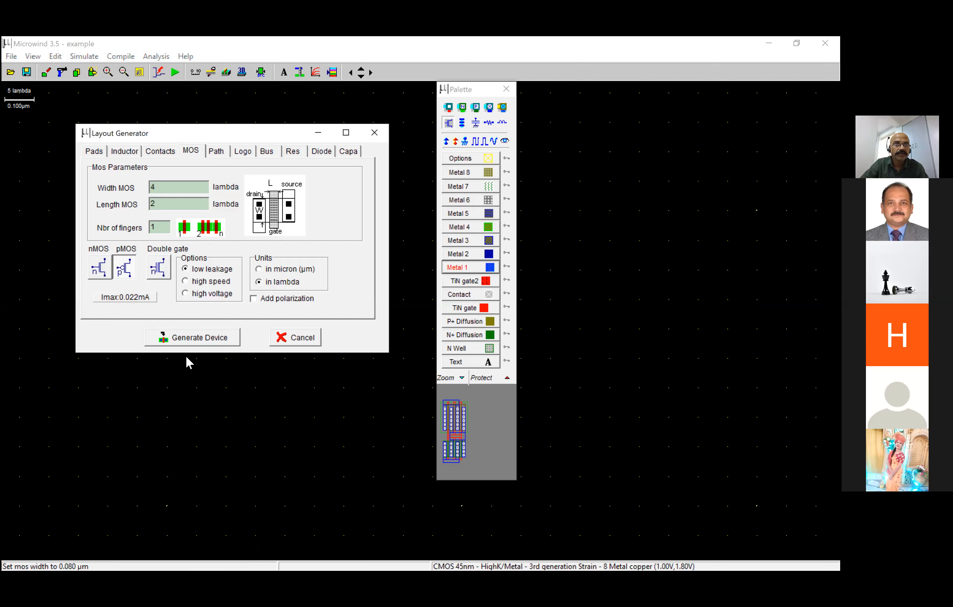
left_click(200, 339)
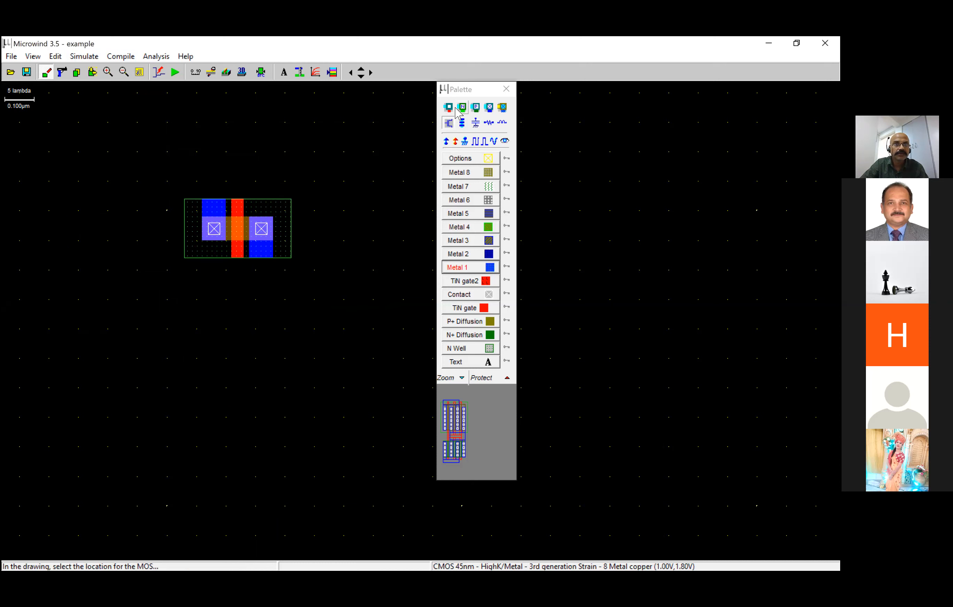
Generate a single-finger nMOS 40 lambda wide and place it directly below the pMOS, with the gates aligned
left_click(448, 123)
left_click(179, 192)
type("0")
left_click(102, 269)
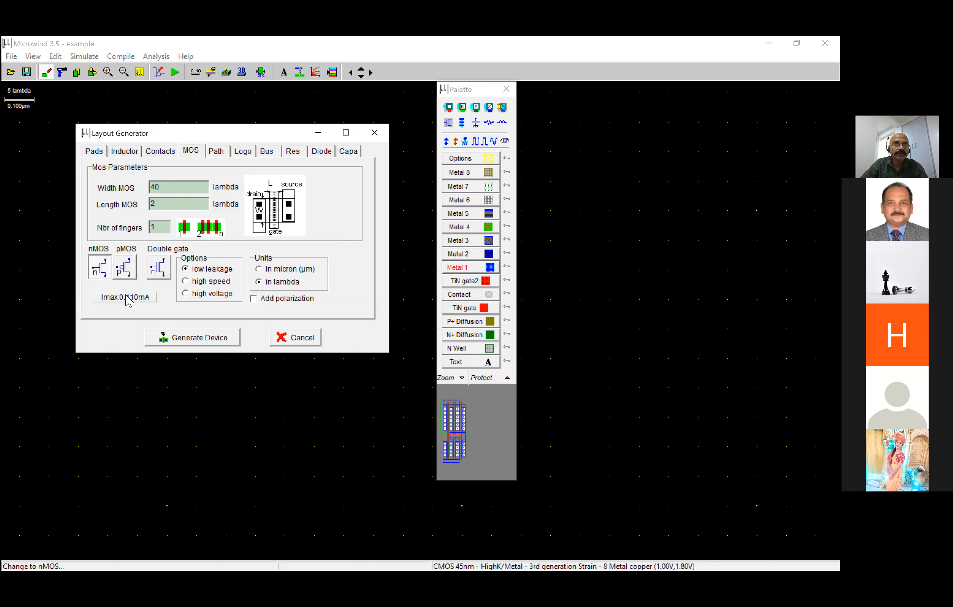
key("Return")
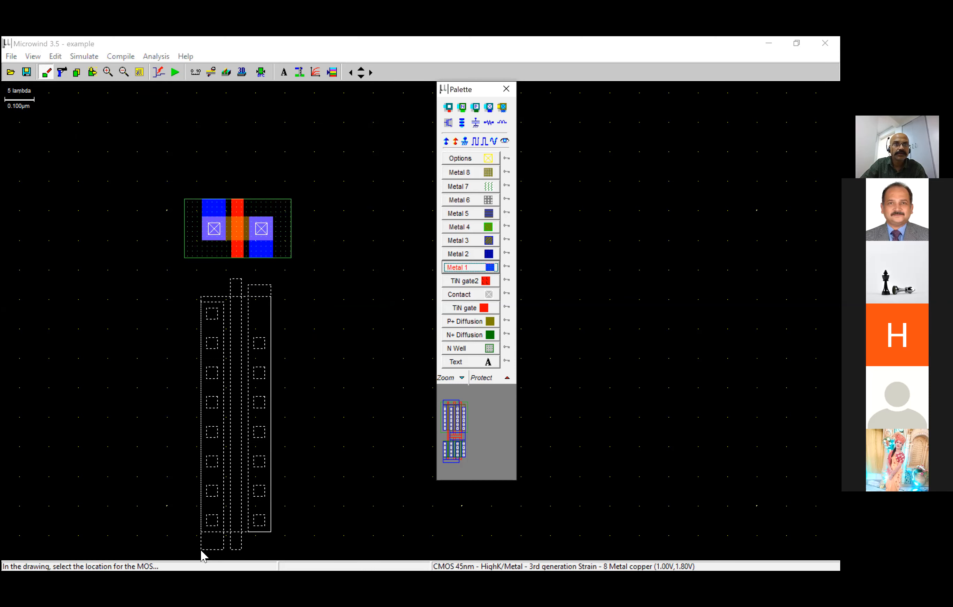
left_click(200, 550)
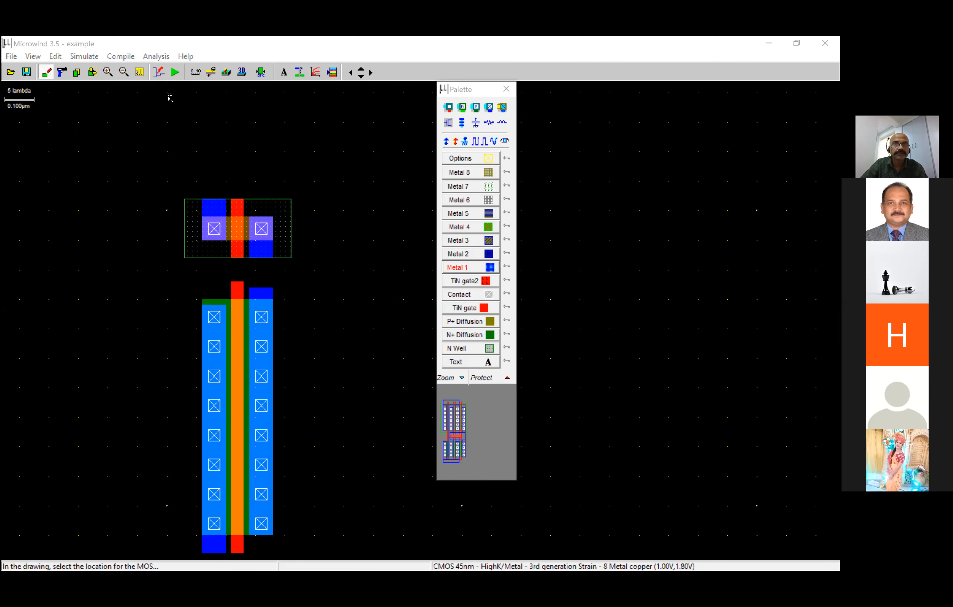
In the Notepad assignment list, change the crossover voltage in item 5 to 0.25v
left_click(513, 247)
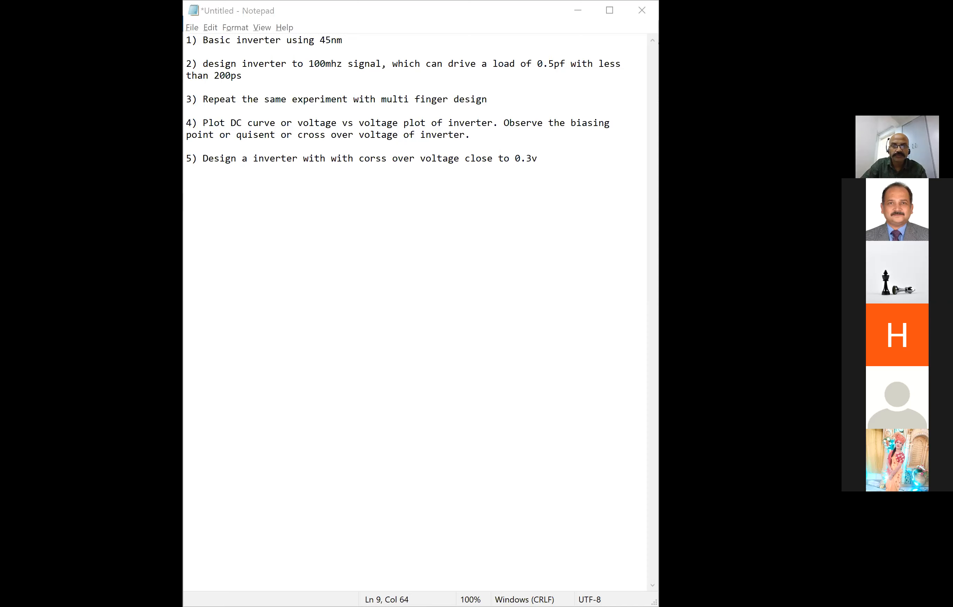
left_click(554, 154)
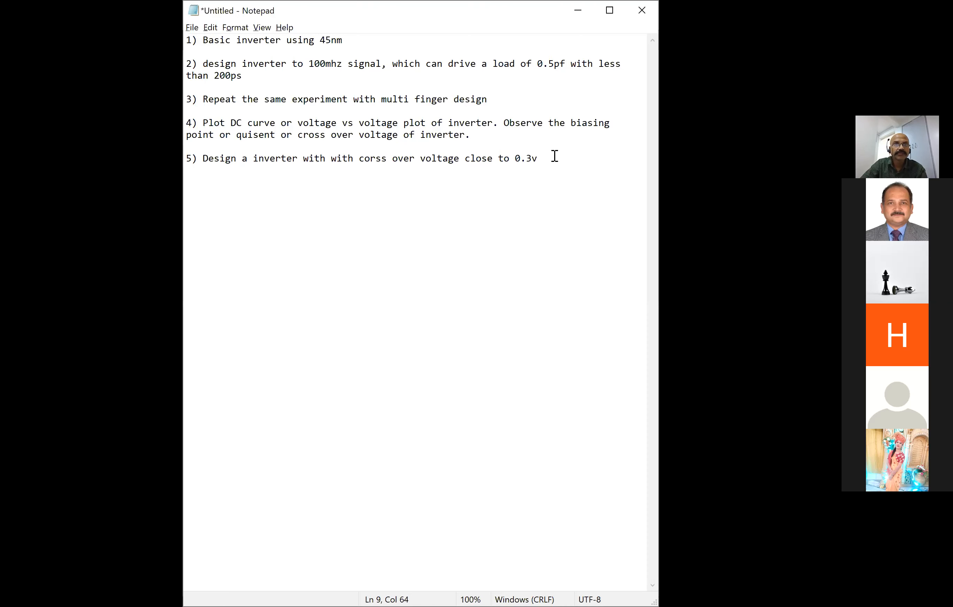
key("Left")
key("BackSpace")
type("25")
key("Right")
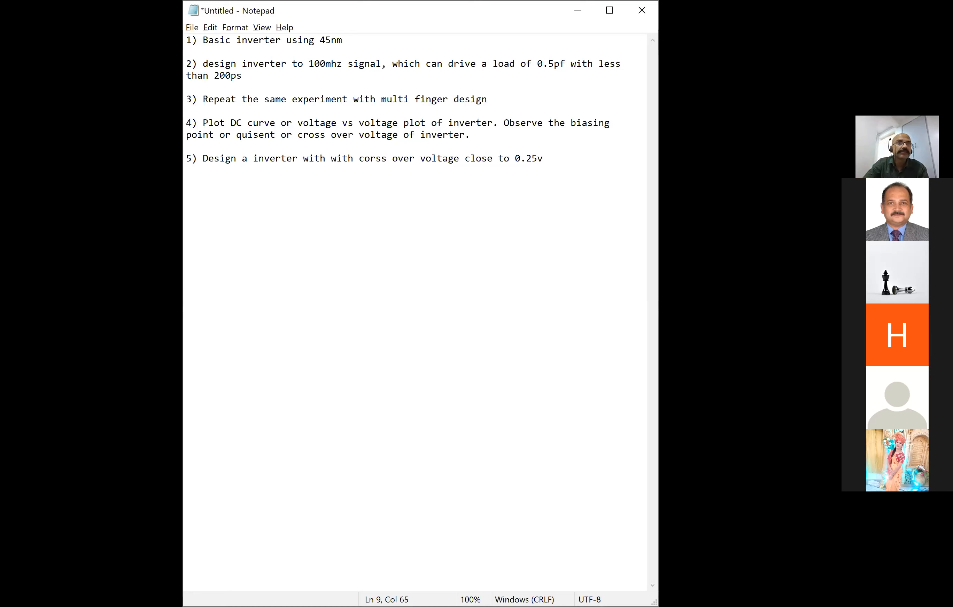